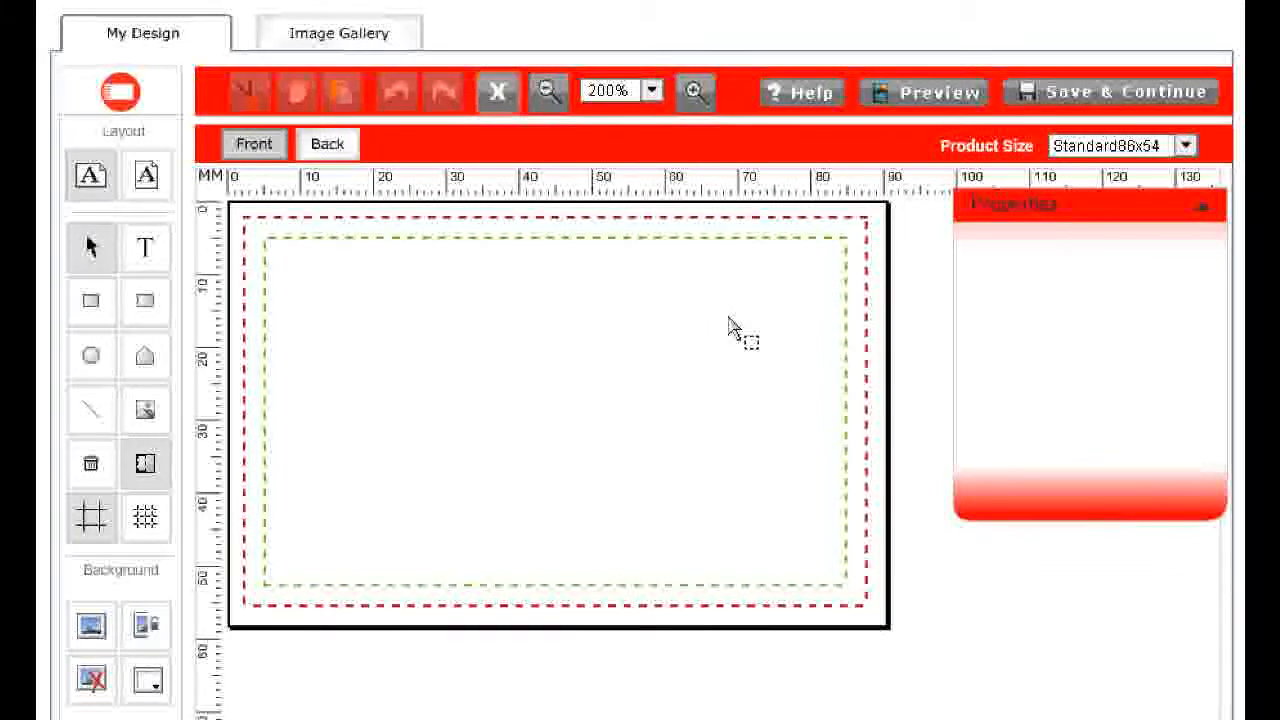
# Switch the product size to Slimline86x45 and then back to Standard86x54
pyautogui.click(1186, 146)
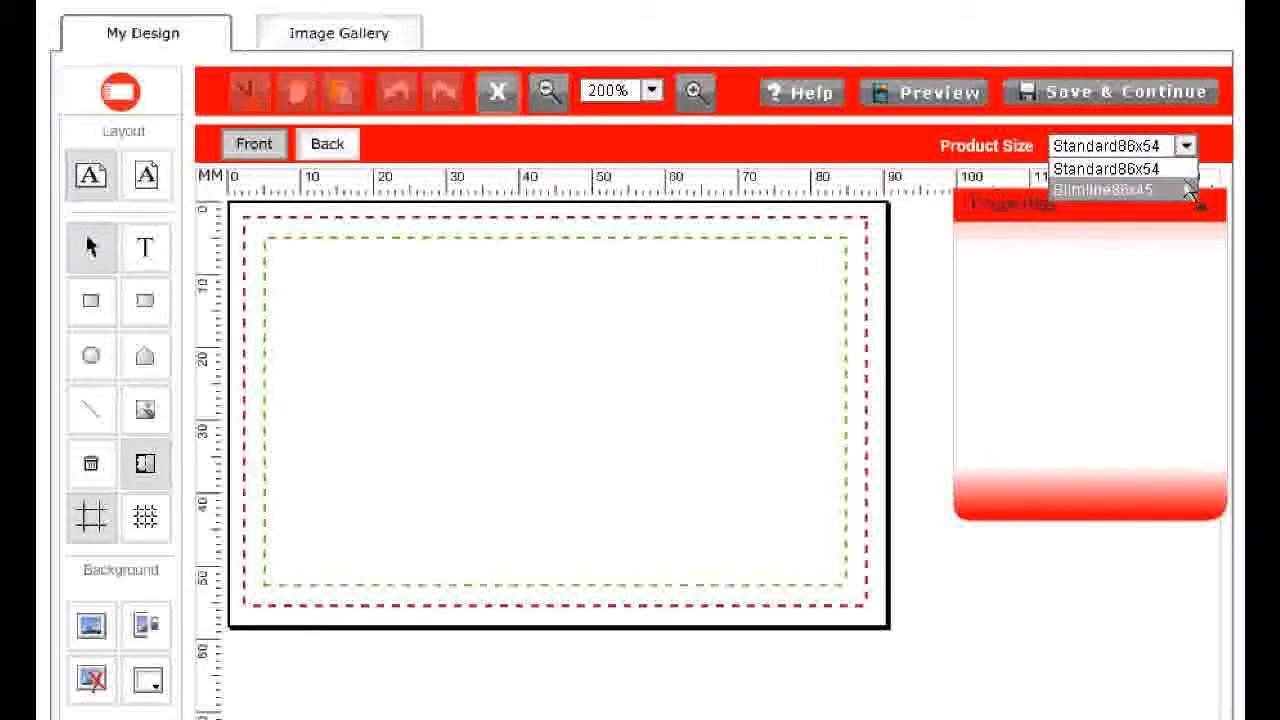
pyautogui.click(1190, 190)
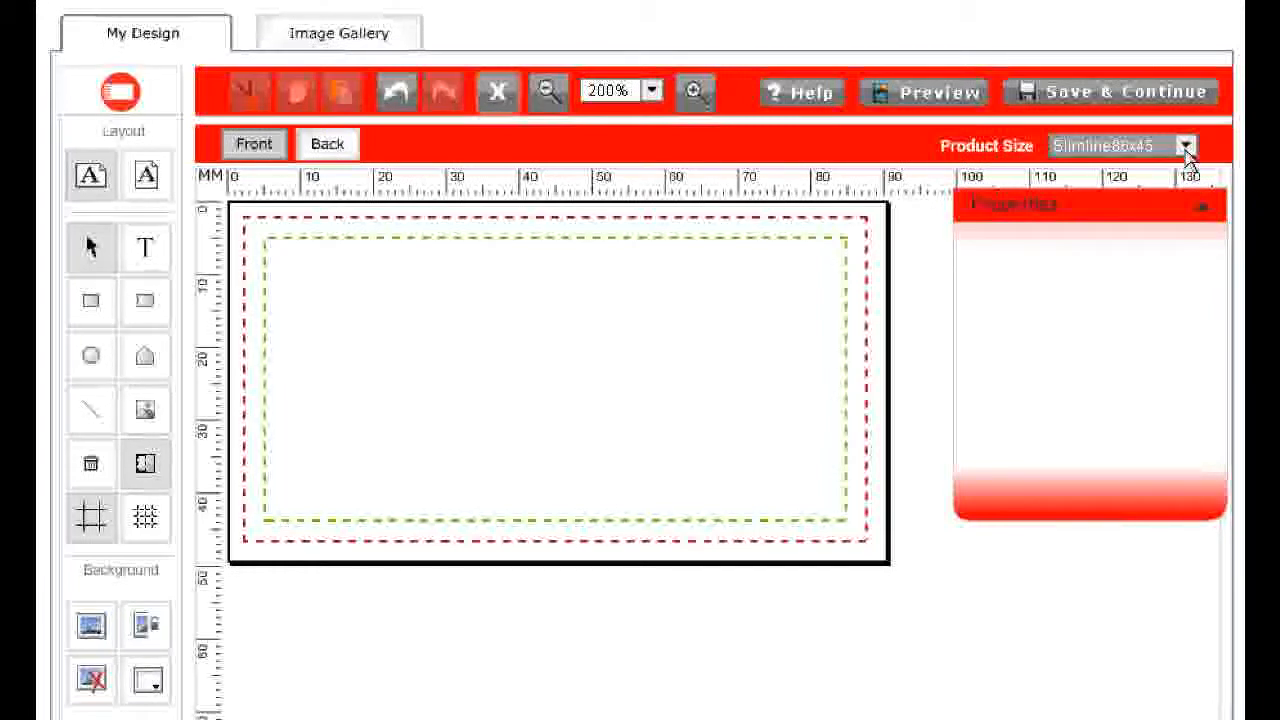
pyautogui.click(1186, 147)
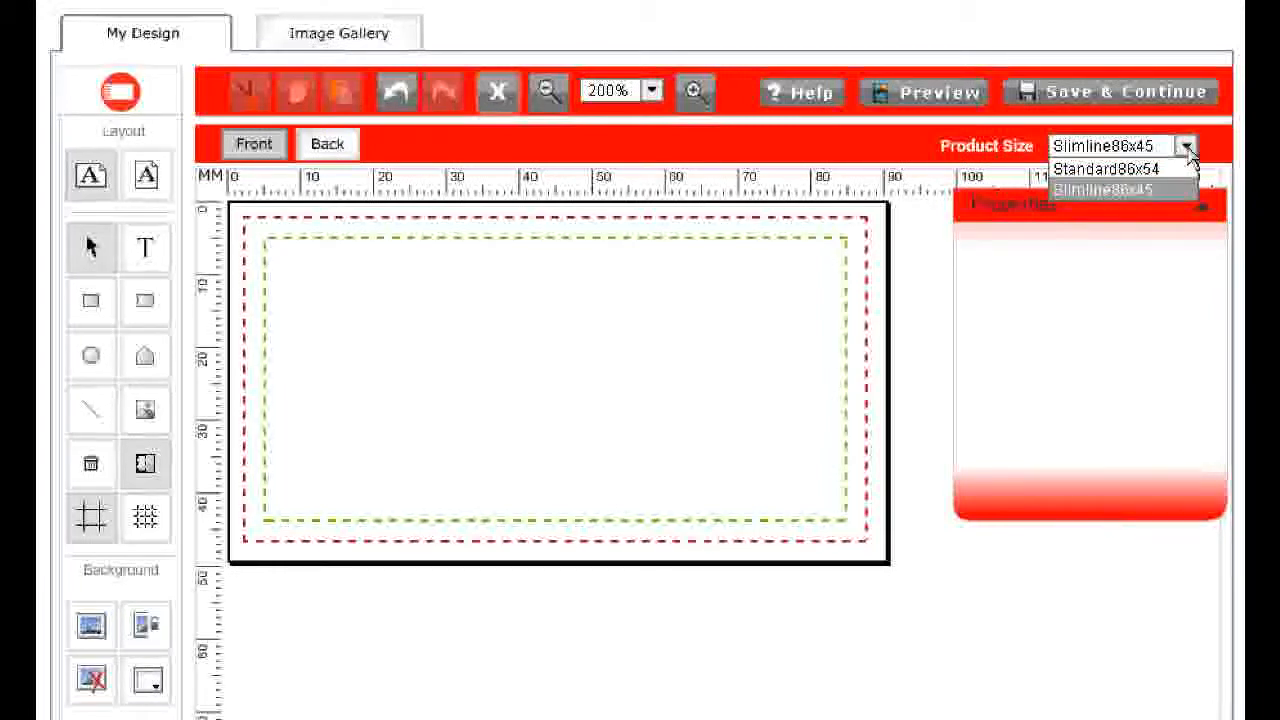
pyautogui.click(1150, 170)
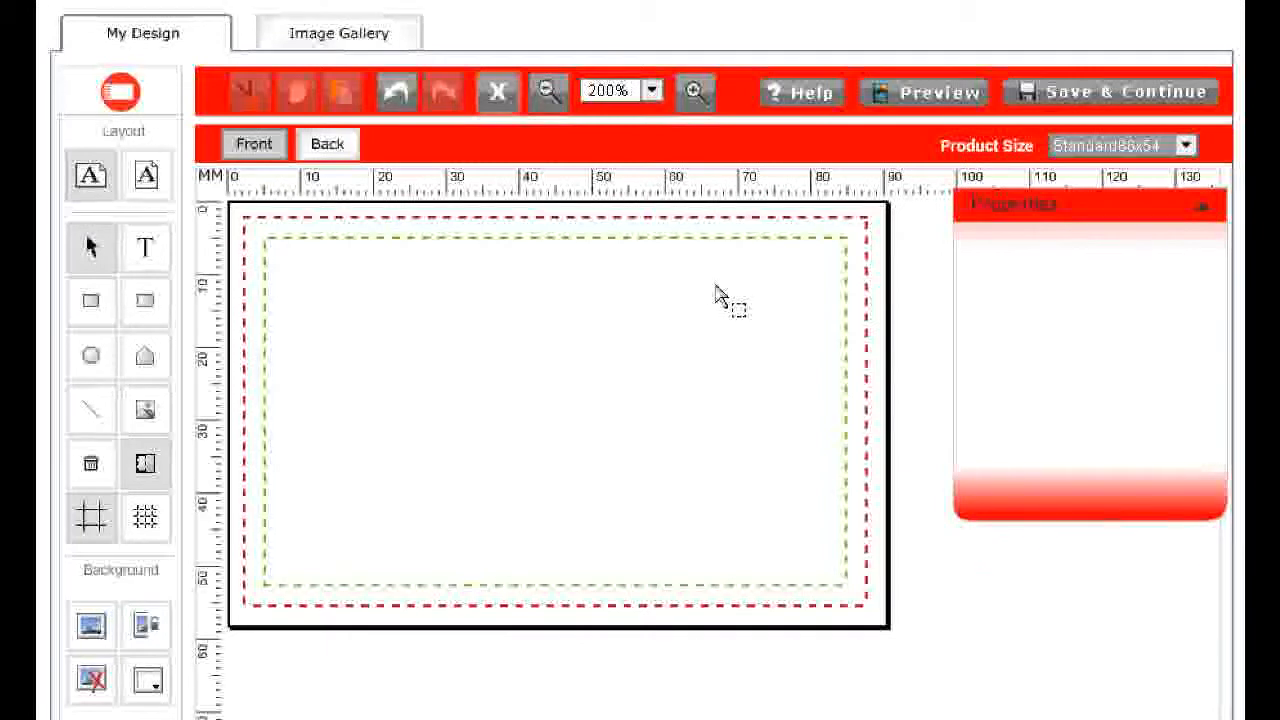
pyautogui.click(695, 91)
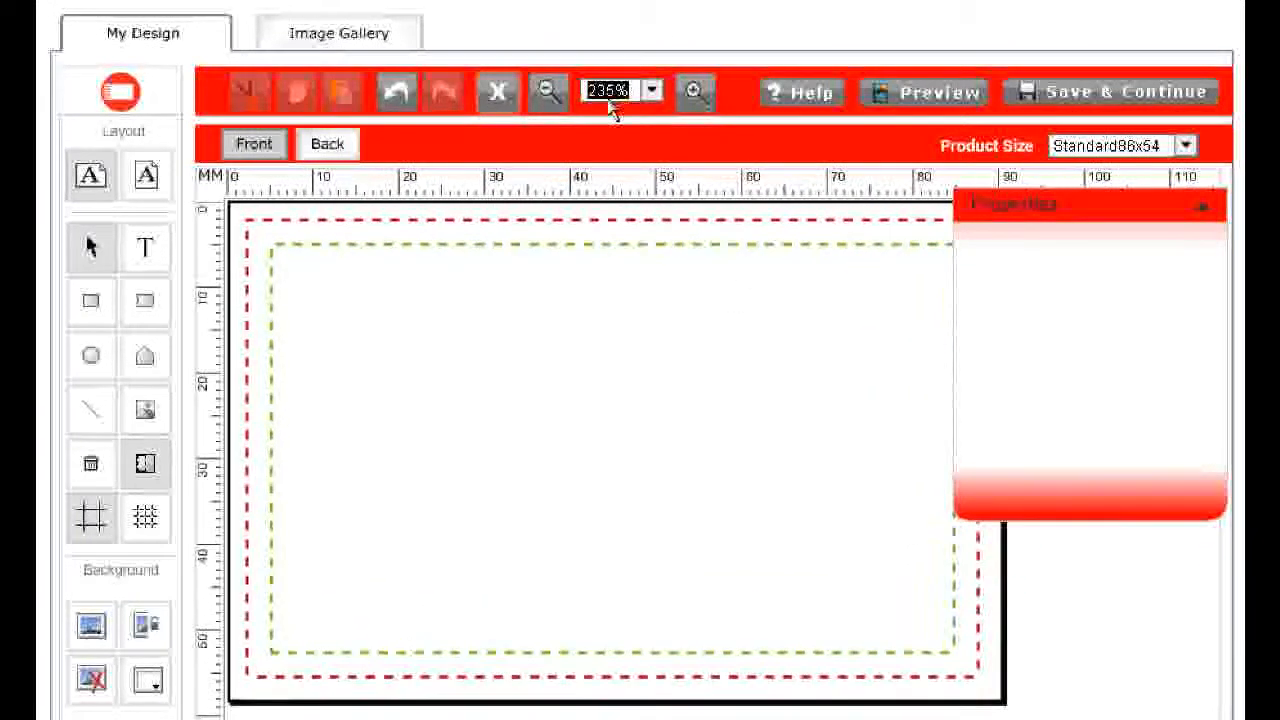
pyautogui.click(548, 91)
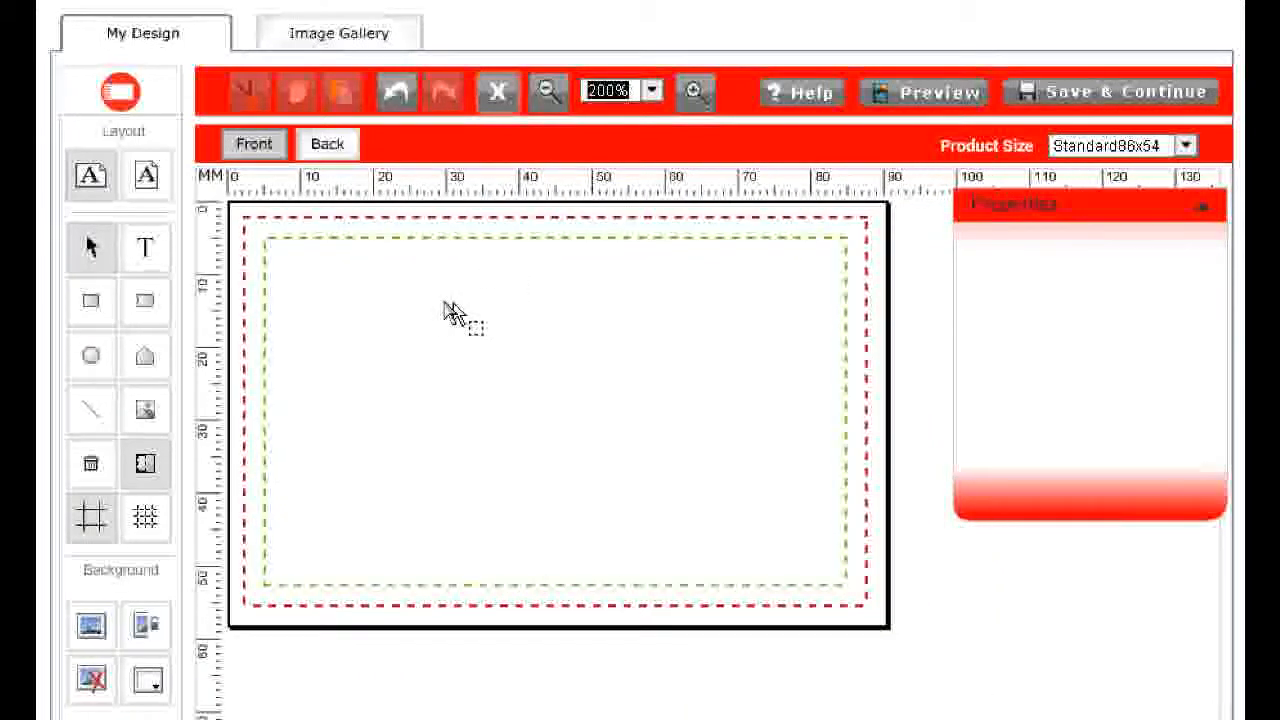
# Switch the card to portrait orientation and back to landscape orientation
pyautogui.click(146, 177)
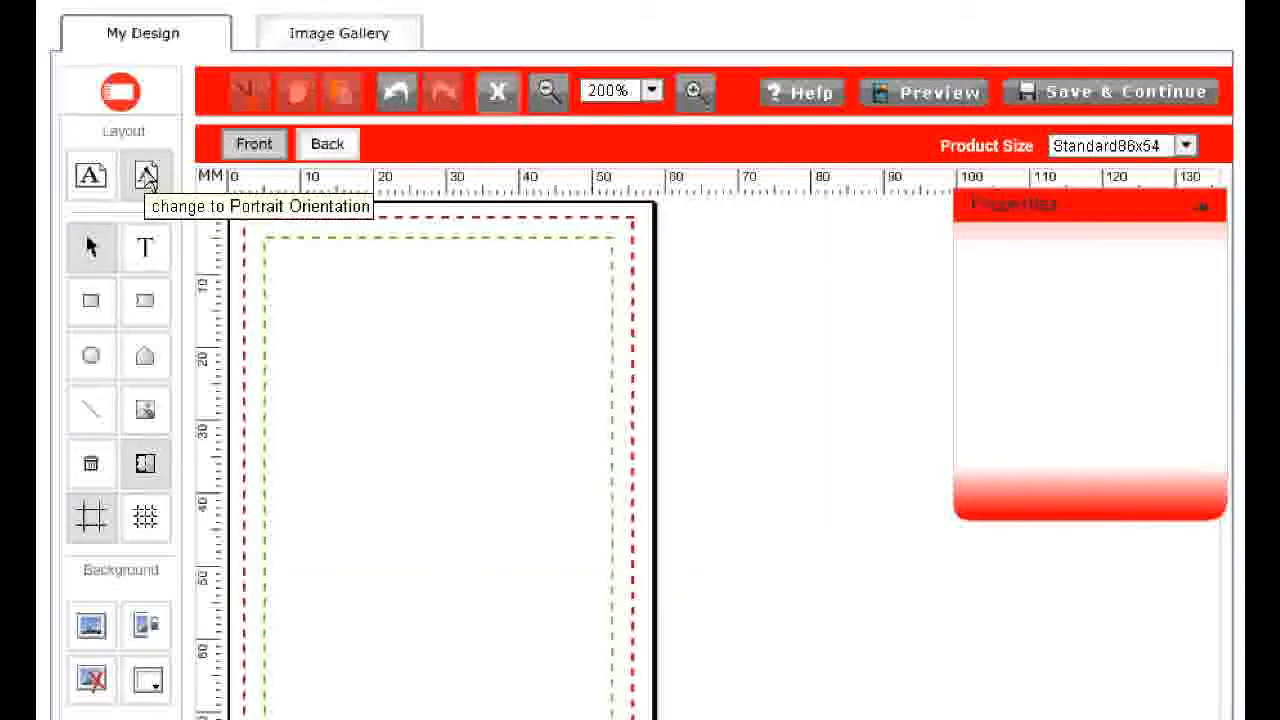
pyautogui.click(94, 177)
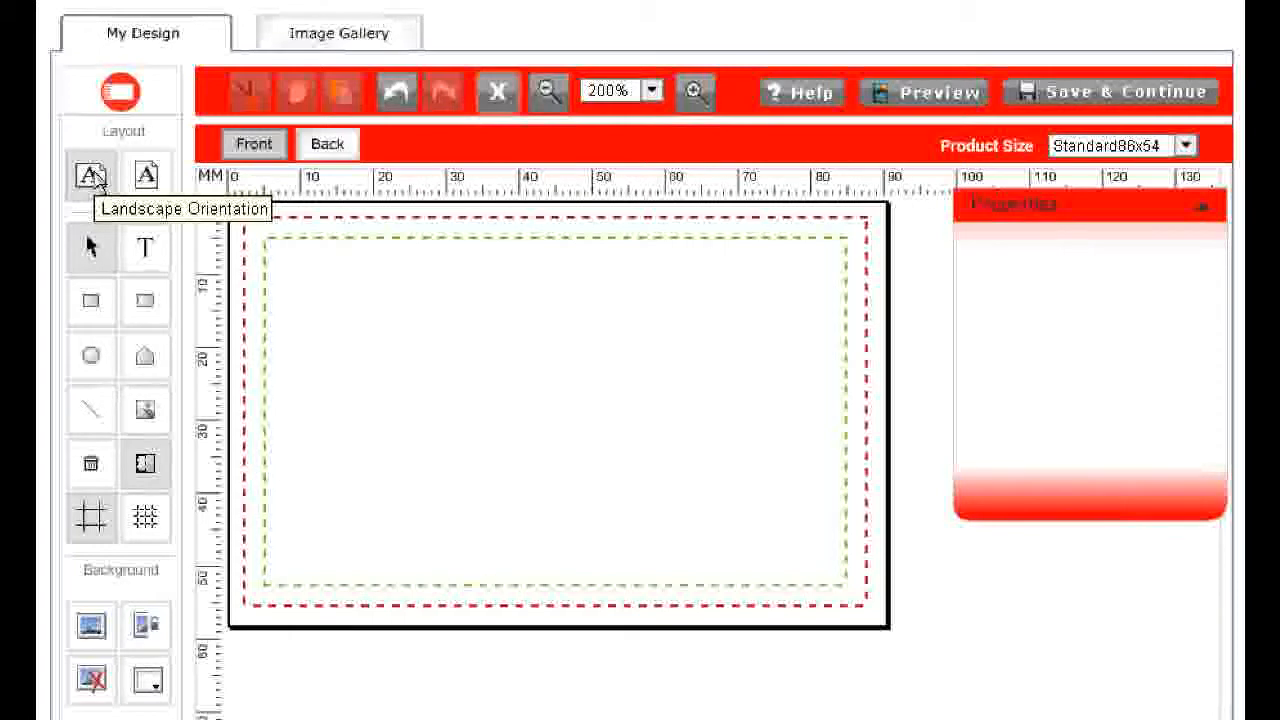
# Add a text box reading John's Plumbing in the upper middle of the card
pyautogui.click(143, 250)
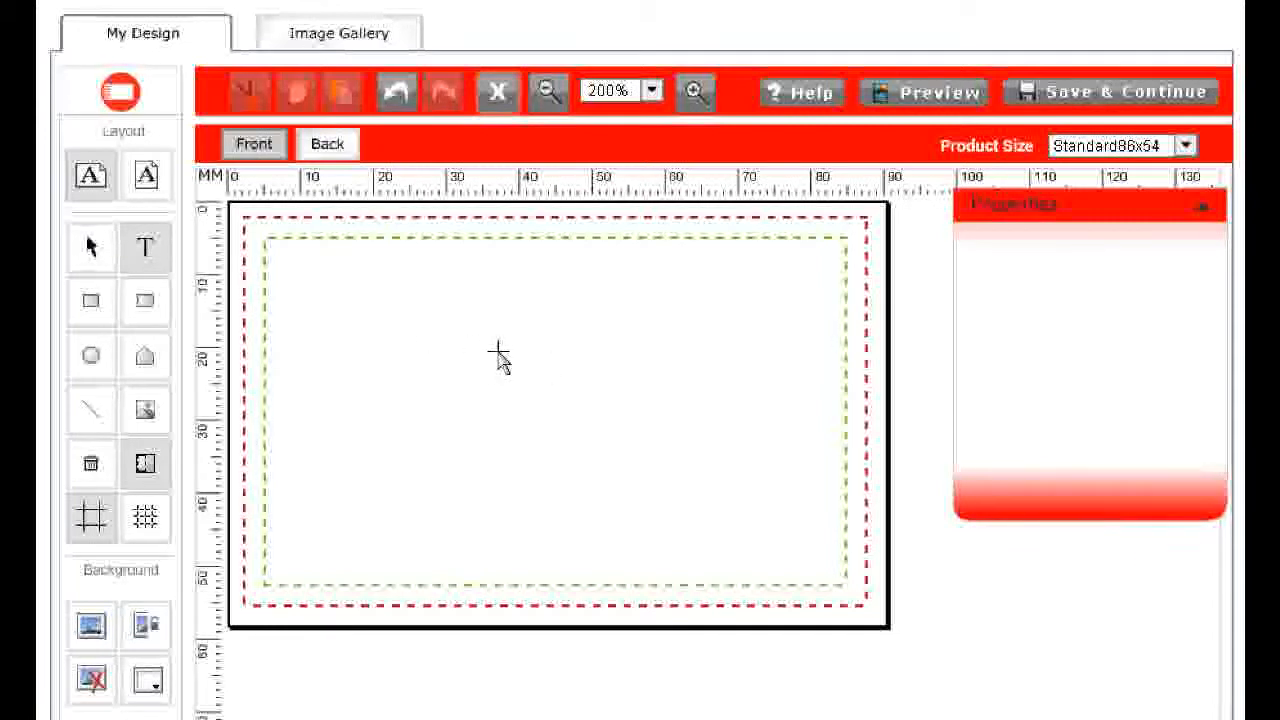
pyautogui.click(460, 340)
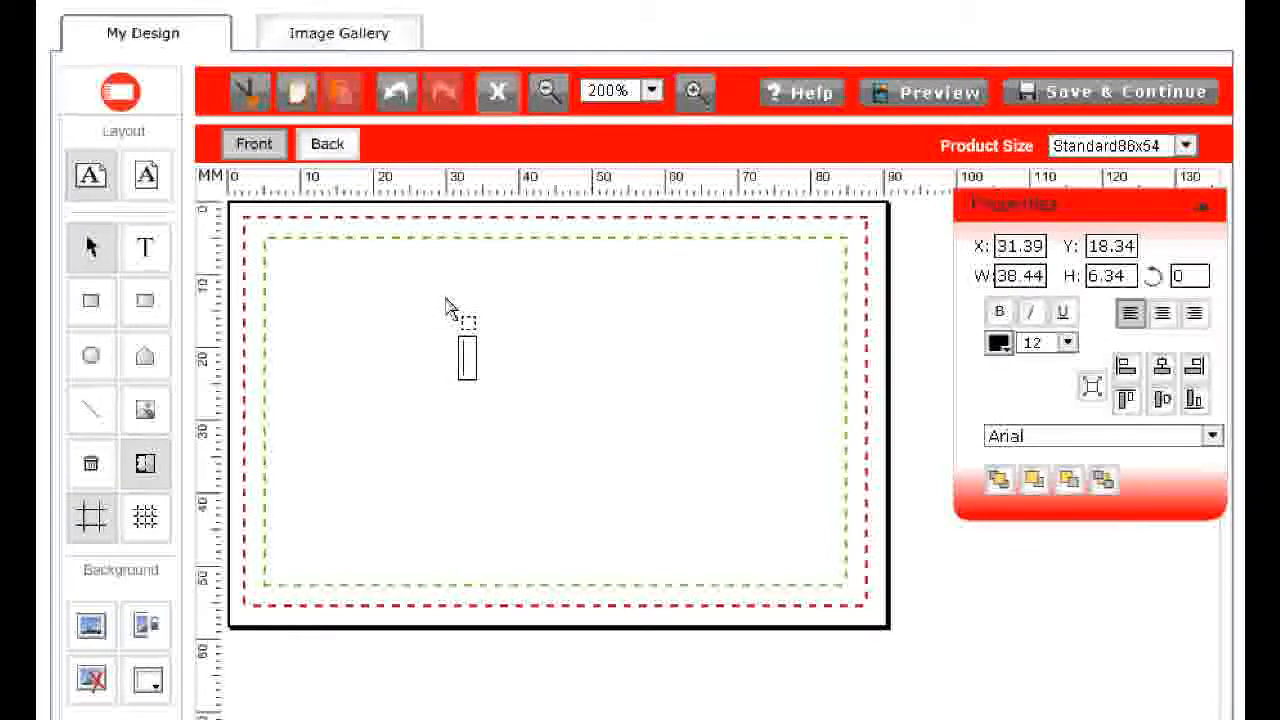
pyautogui.write('John')
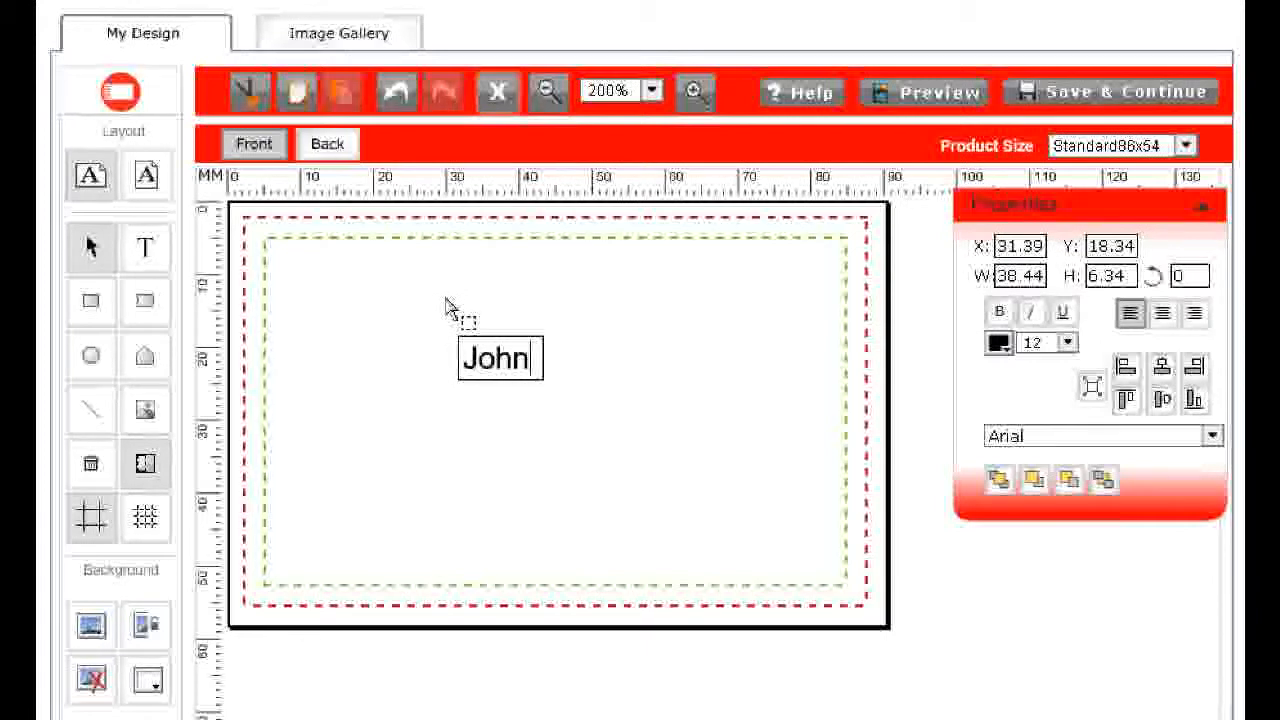
pyautogui.write("'s Pl")
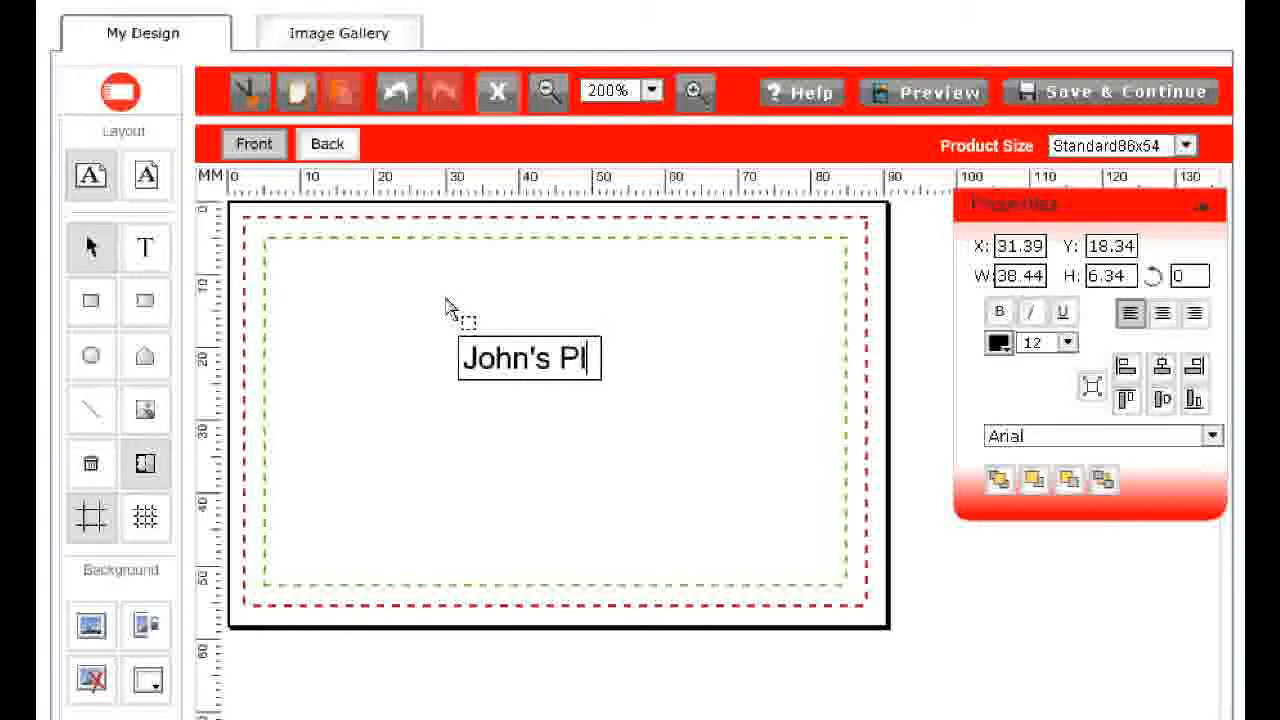
pyautogui.write('umbi')
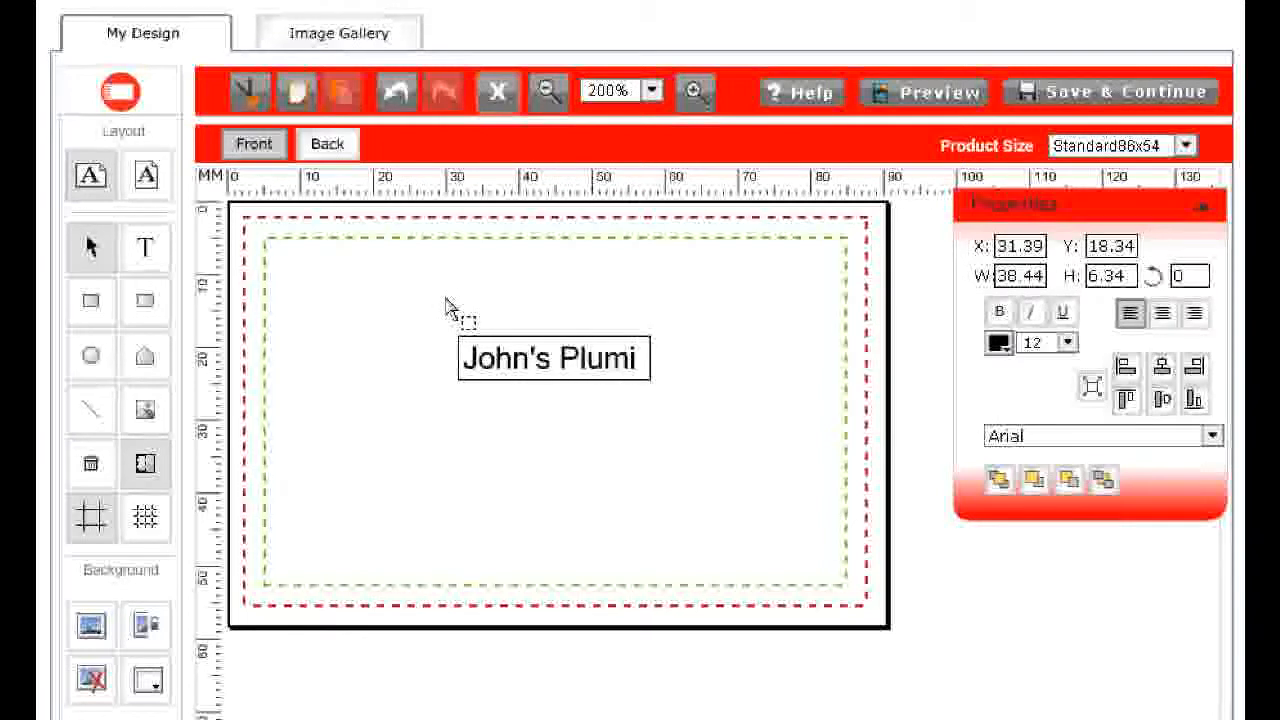
pyautogui.press('BackSpace')
pyautogui.write('bing')
pyautogui.click(447, 308)
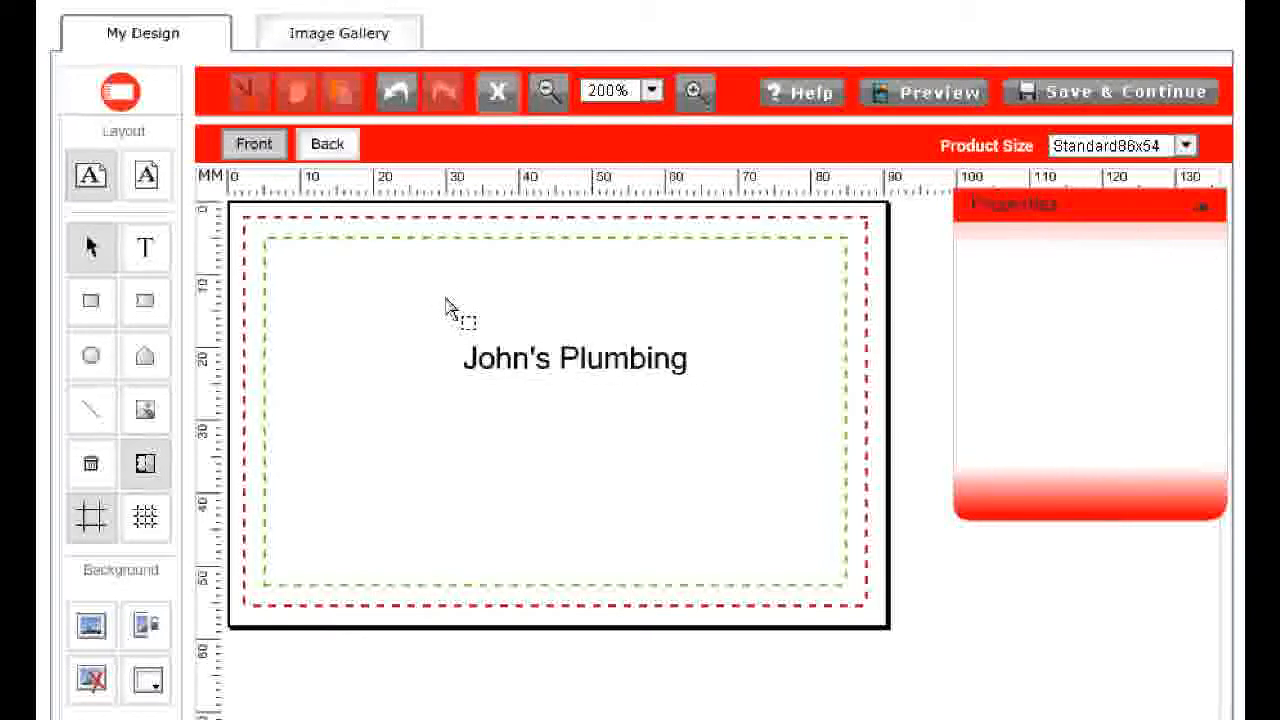
# Move the John's Plumbing text left and enlarge it with its corner handle
pyautogui.click(577, 368)
pyautogui.moveTo(577, 368); pyautogui.dragTo(461, 404)
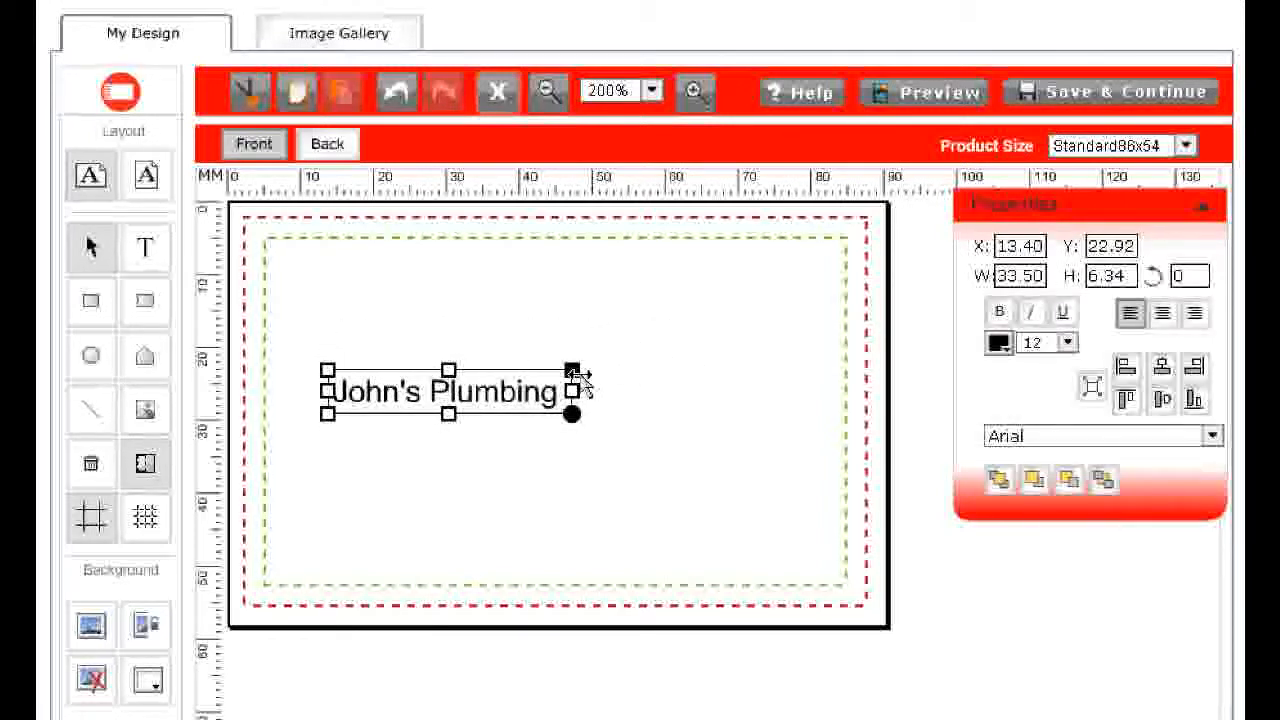
pyautogui.moveTo(573, 375); pyautogui.dragTo(650, 357)
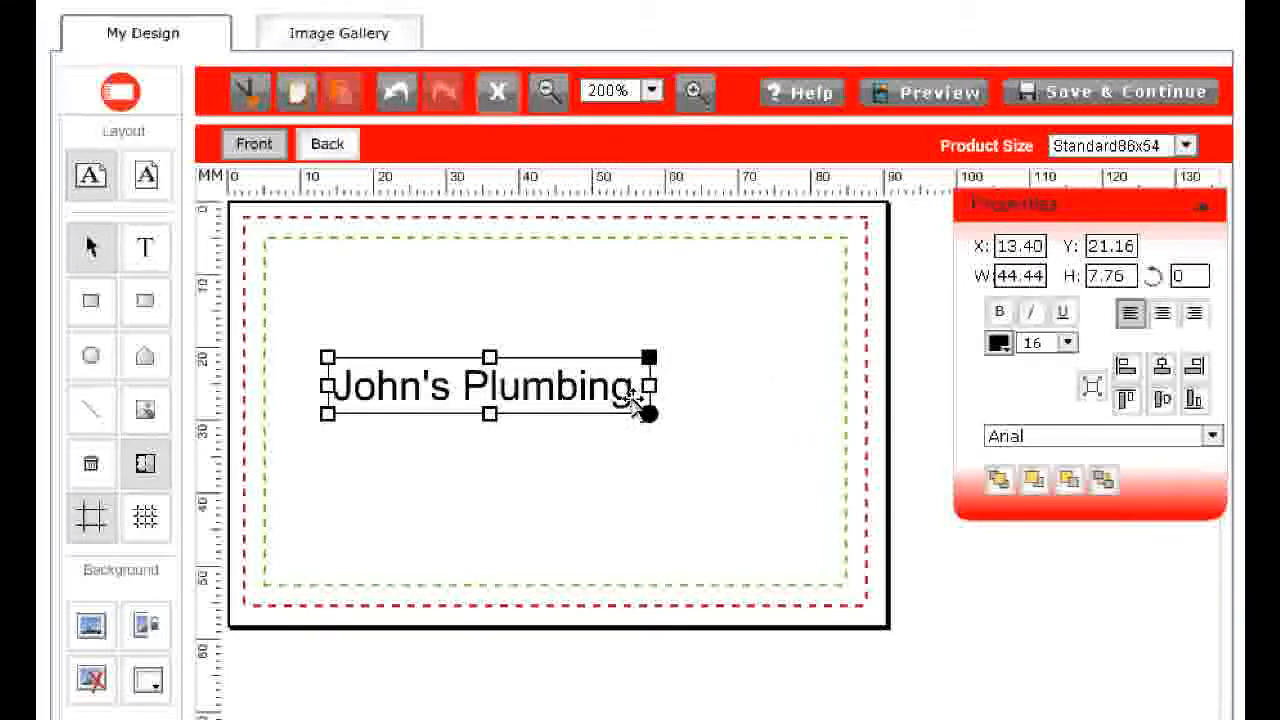
# Set the title's font size to 22 and move it to the card's top-left corner
pyautogui.click(1068, 342)
pyautogui.moveTo(1068, 378); pyautogui.dragTo(1068, 428)
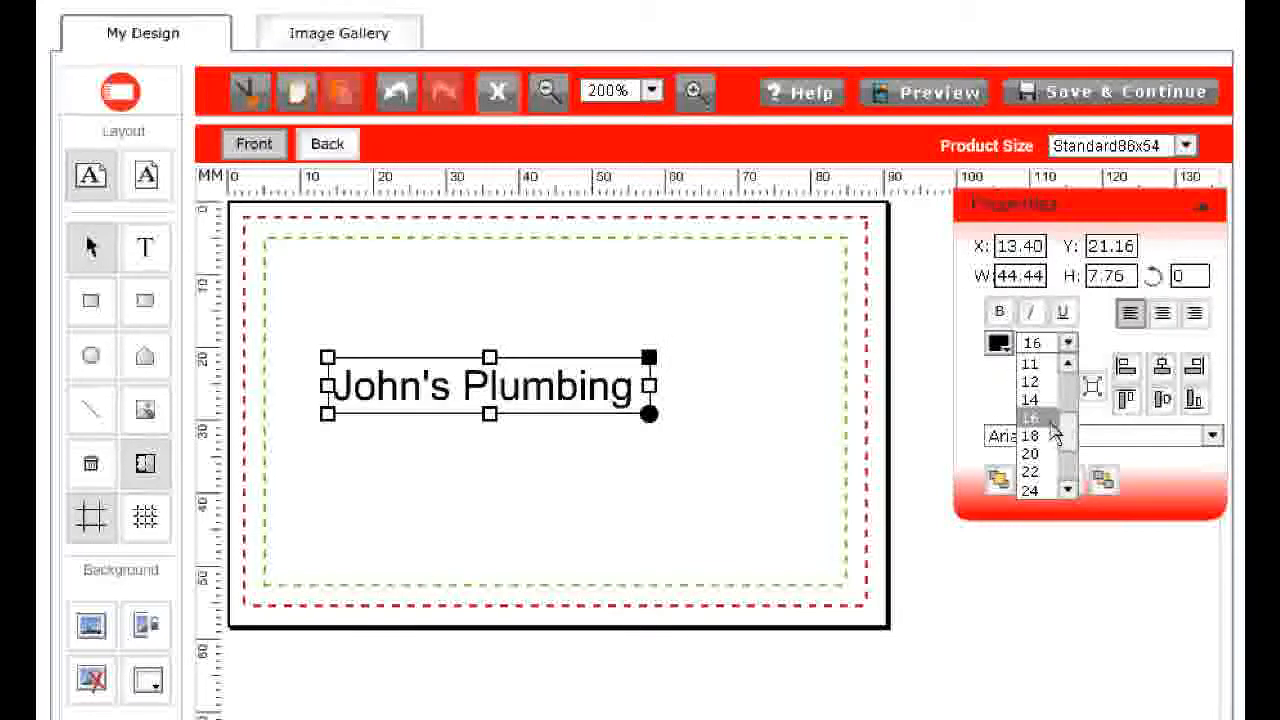
pyautogui.click(1032, 472)
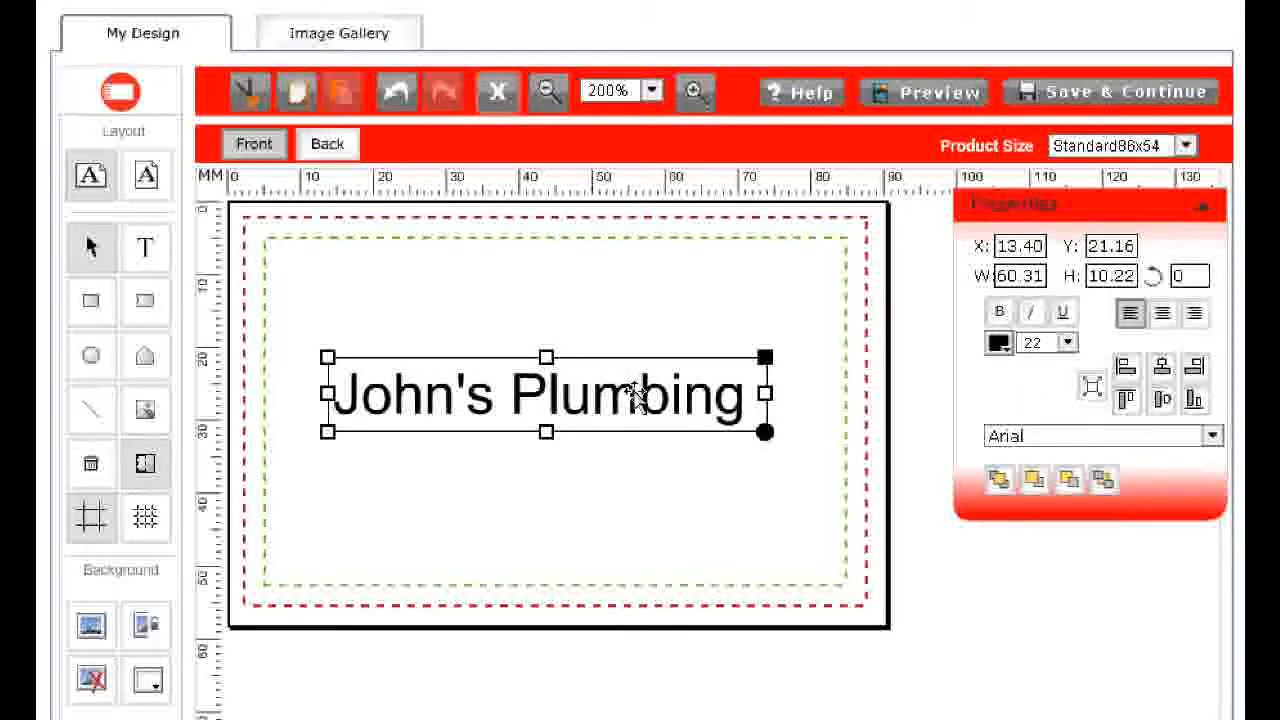
pyautogui.moveTo(634, 391); pyautogui.dragTo(568, 268)
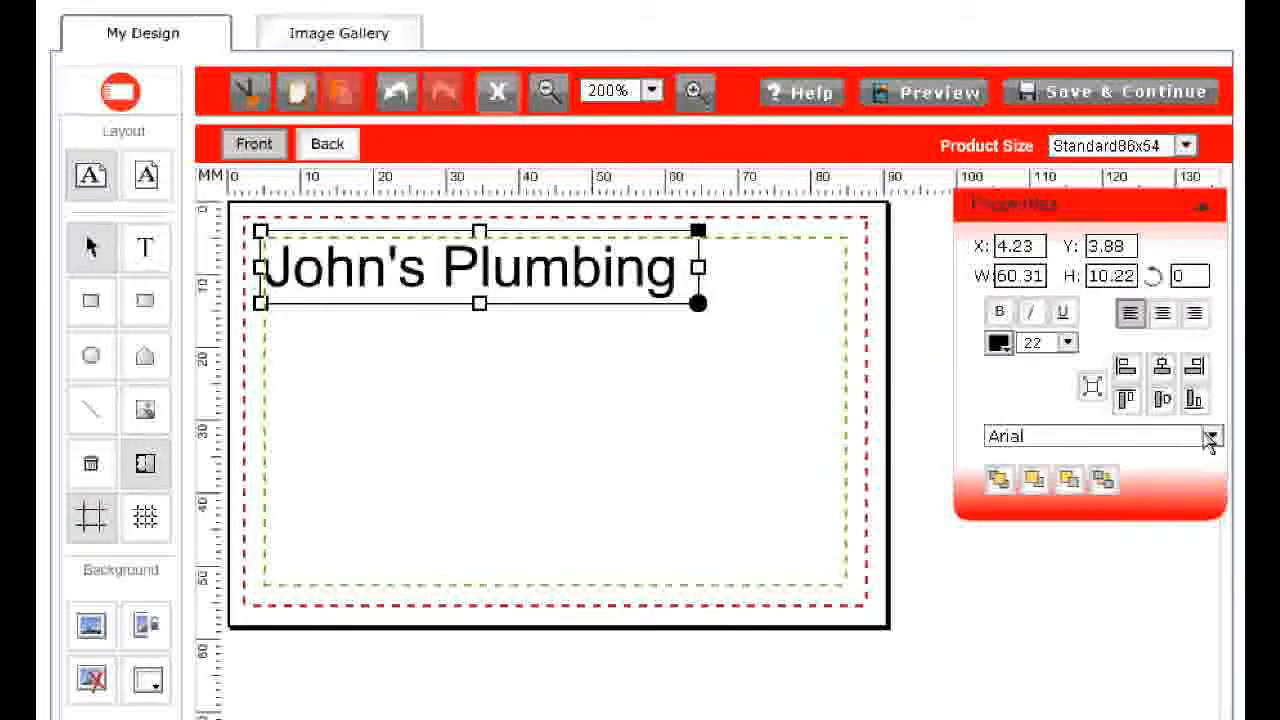
# Change the title's font to Impact
pyautogui.click(1213, 437)
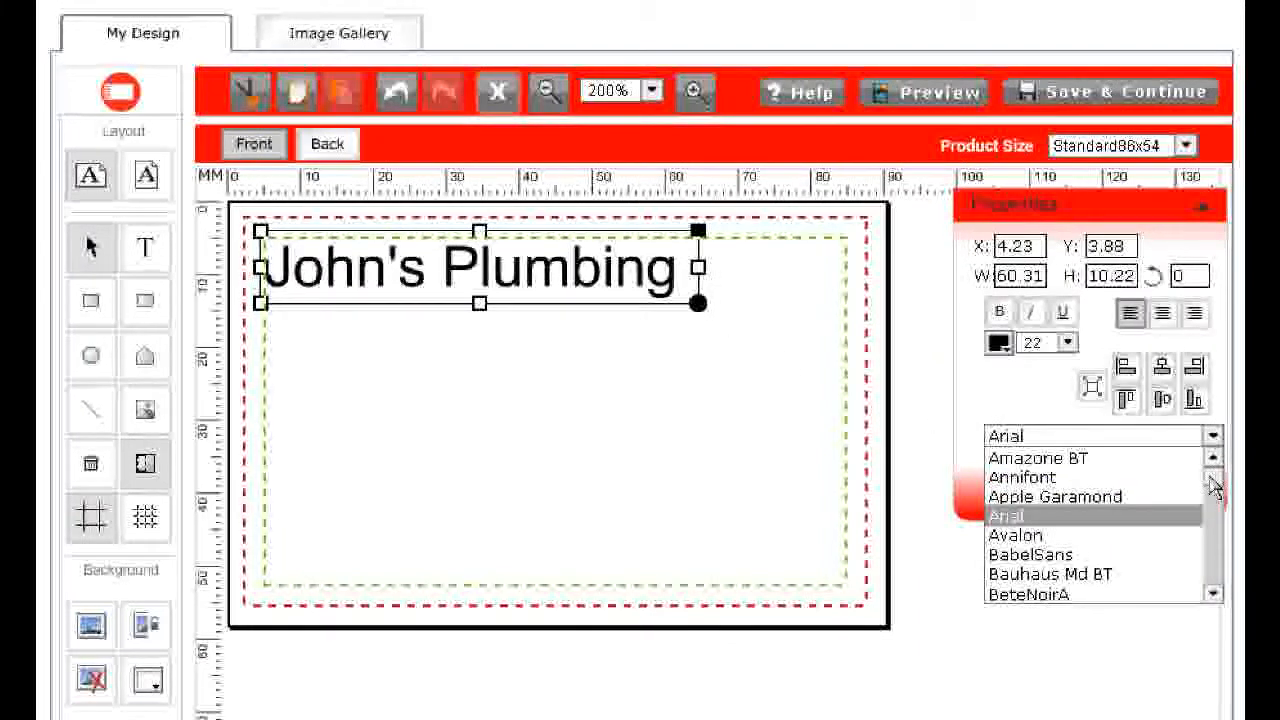
pyautogui.moveTo(1216, 484); pyautogui.dragTo(1216, 564)
pyautogui.click(1122, 560)
pyautogui.click(466, 343)
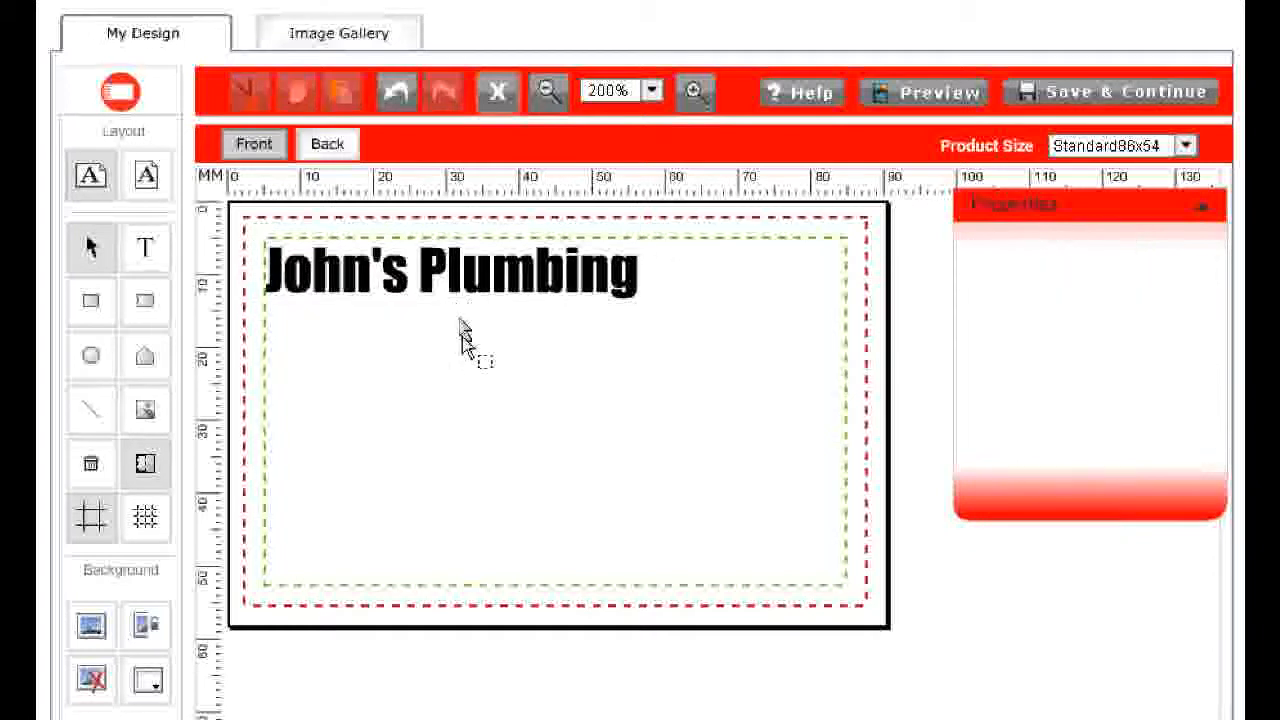
# Copy and paste the title text, and move the copy below it toward the right
pyautogui.moveTo(460, 282); pyautogui.dragTo(458, 275)
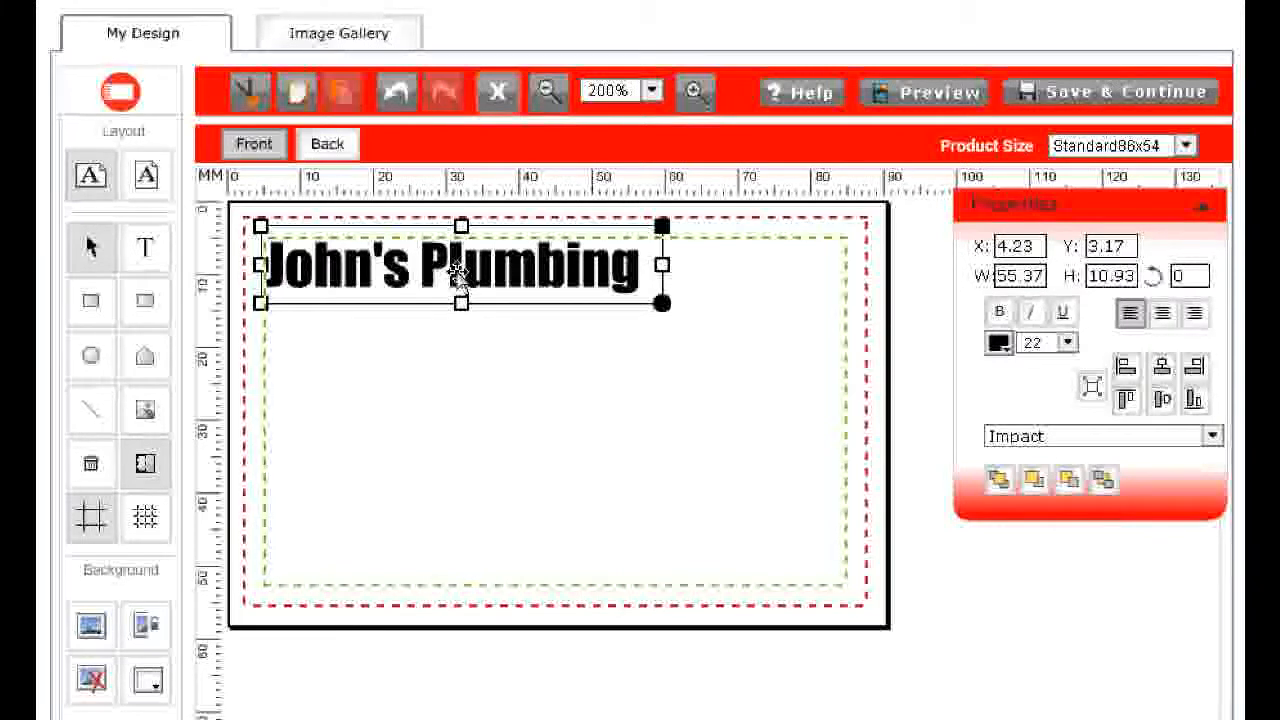
pyautogui.click(326, 97)
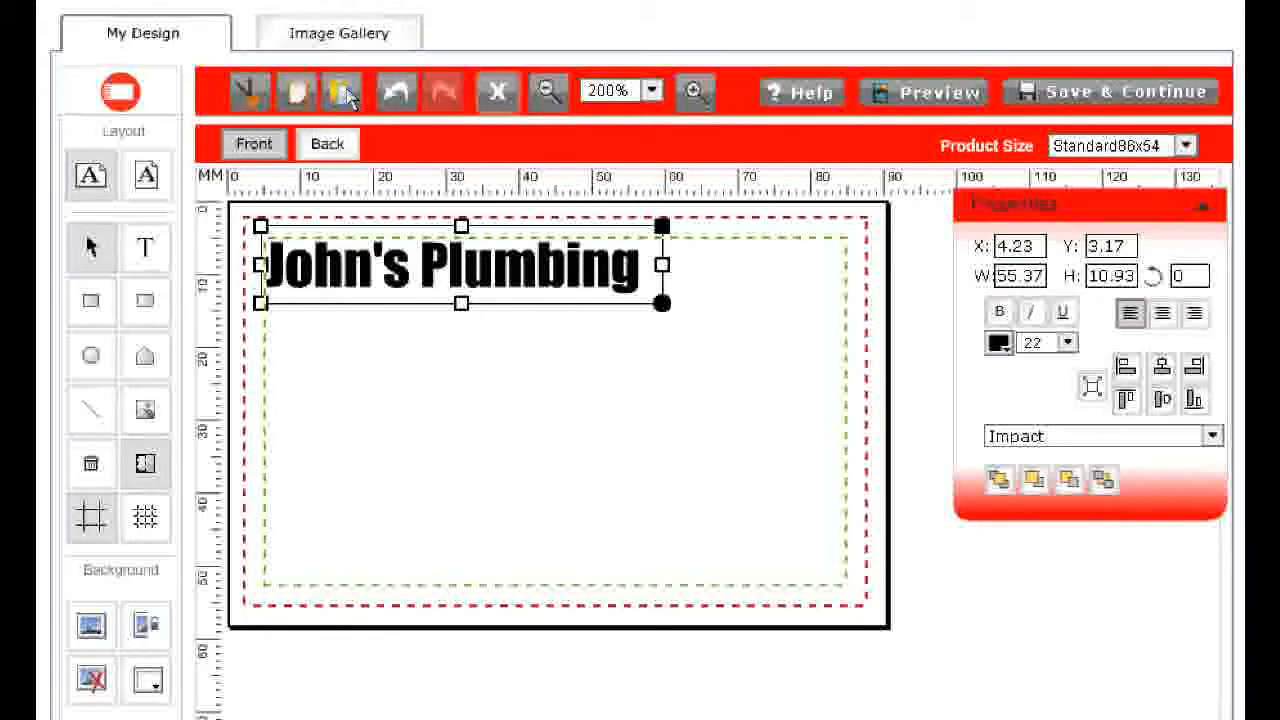
pyautogui.click(345, 95)
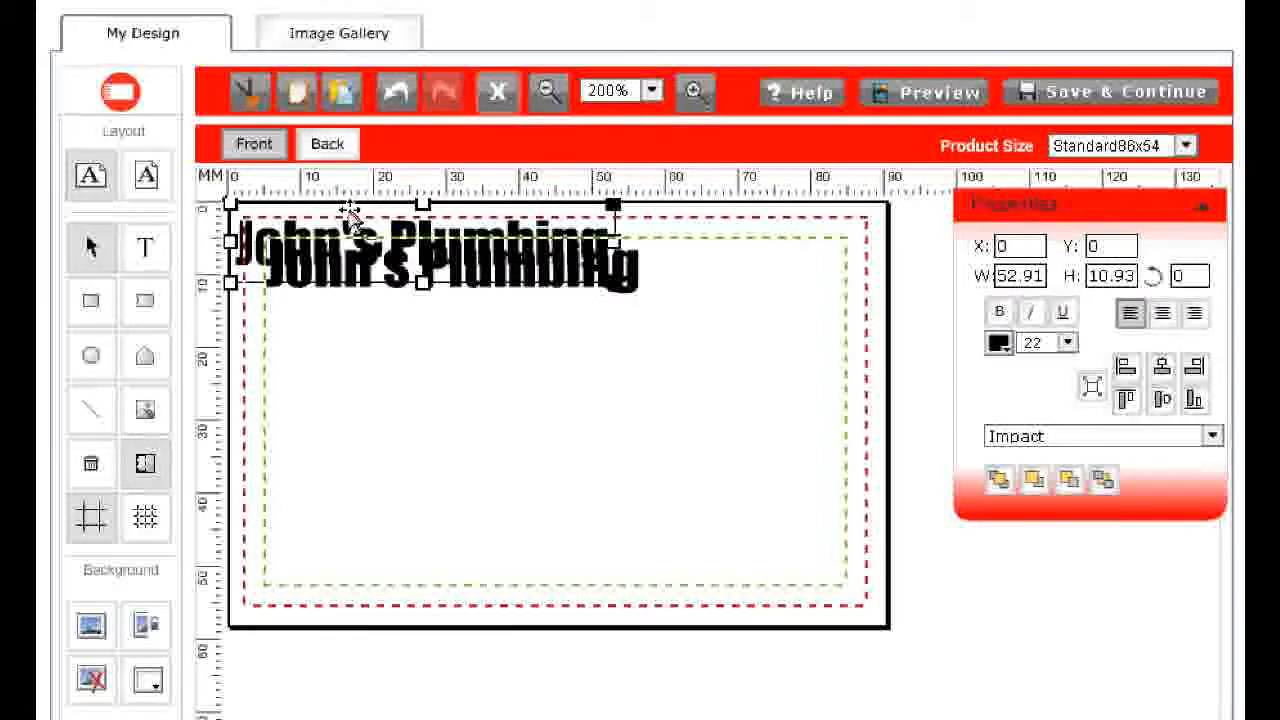
pyautogui.moveTo(340, 226); pyautogui.dragTo(561, 340)
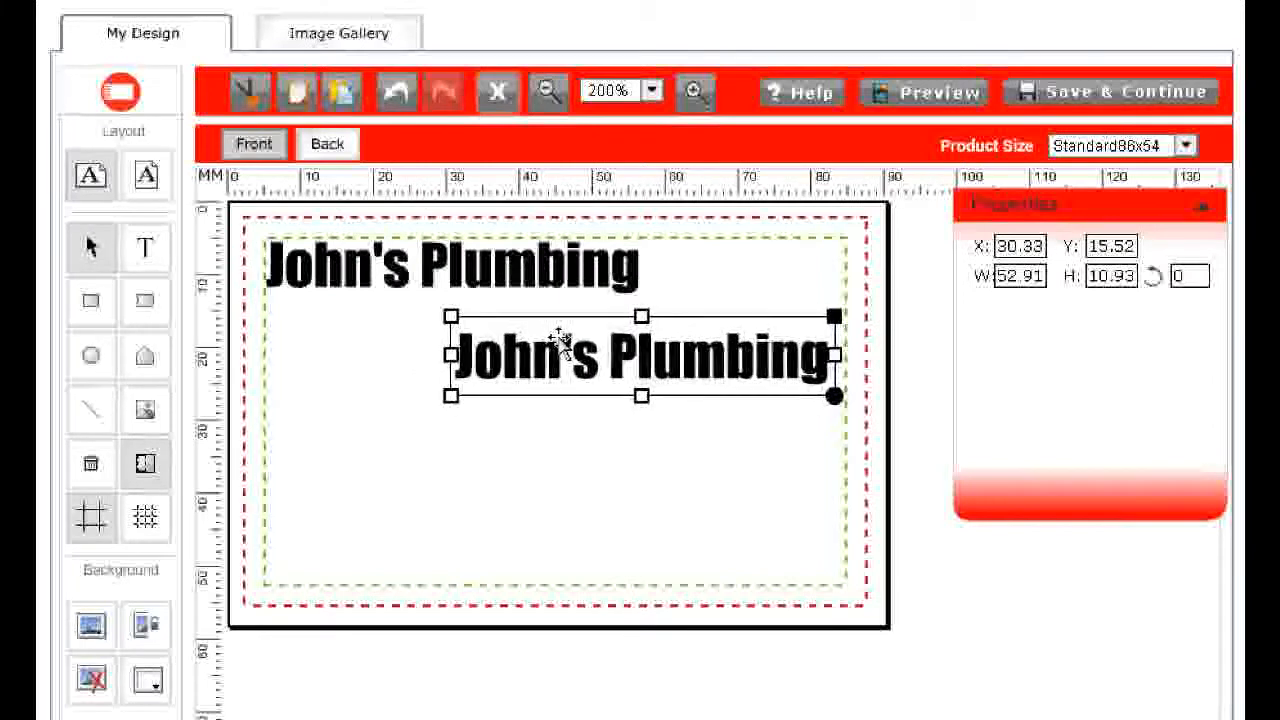
# Replace the copied text with the owner's full name
pyautogui.doubleClick(623, 344)
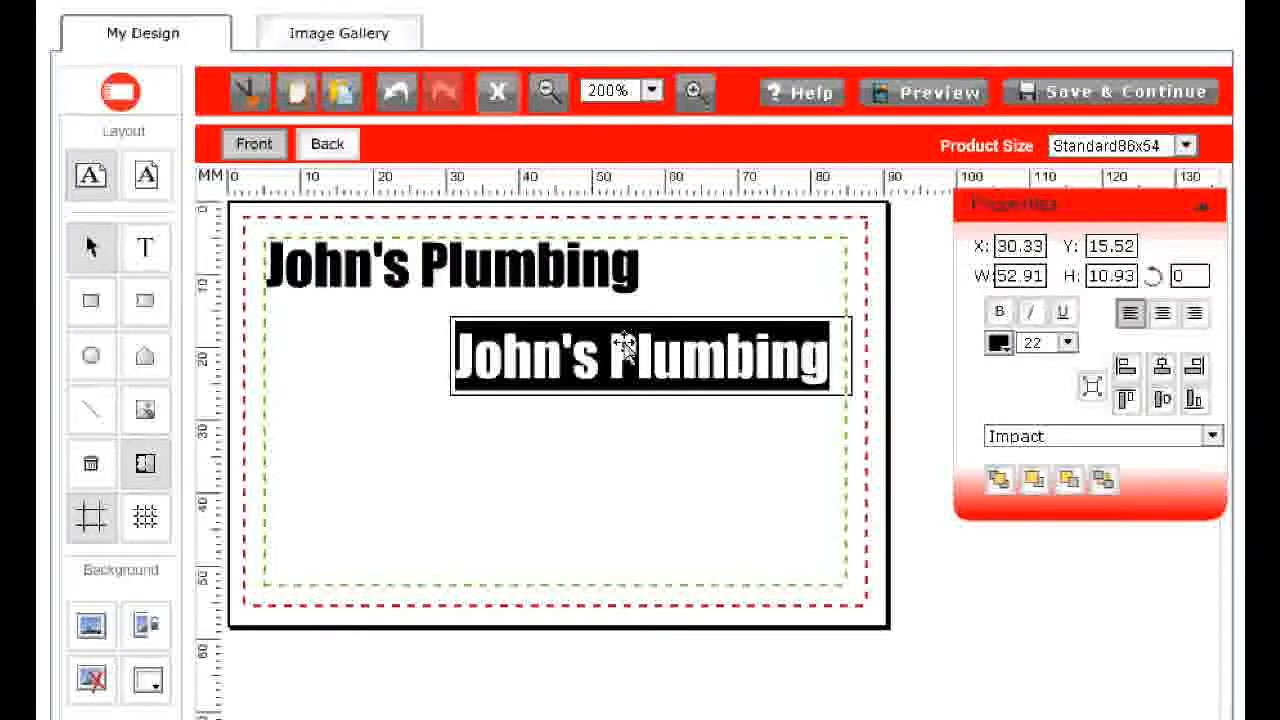
pyautogui.write('John Sm')
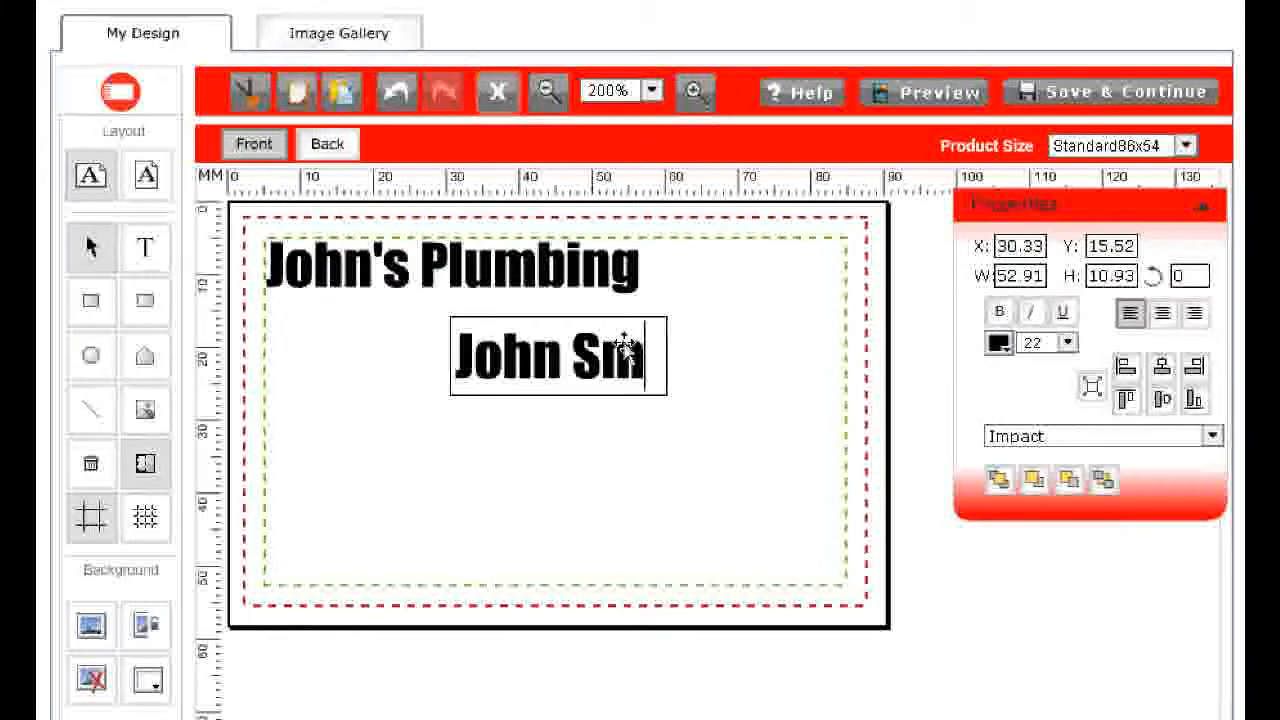
pyautogui.write('ith')
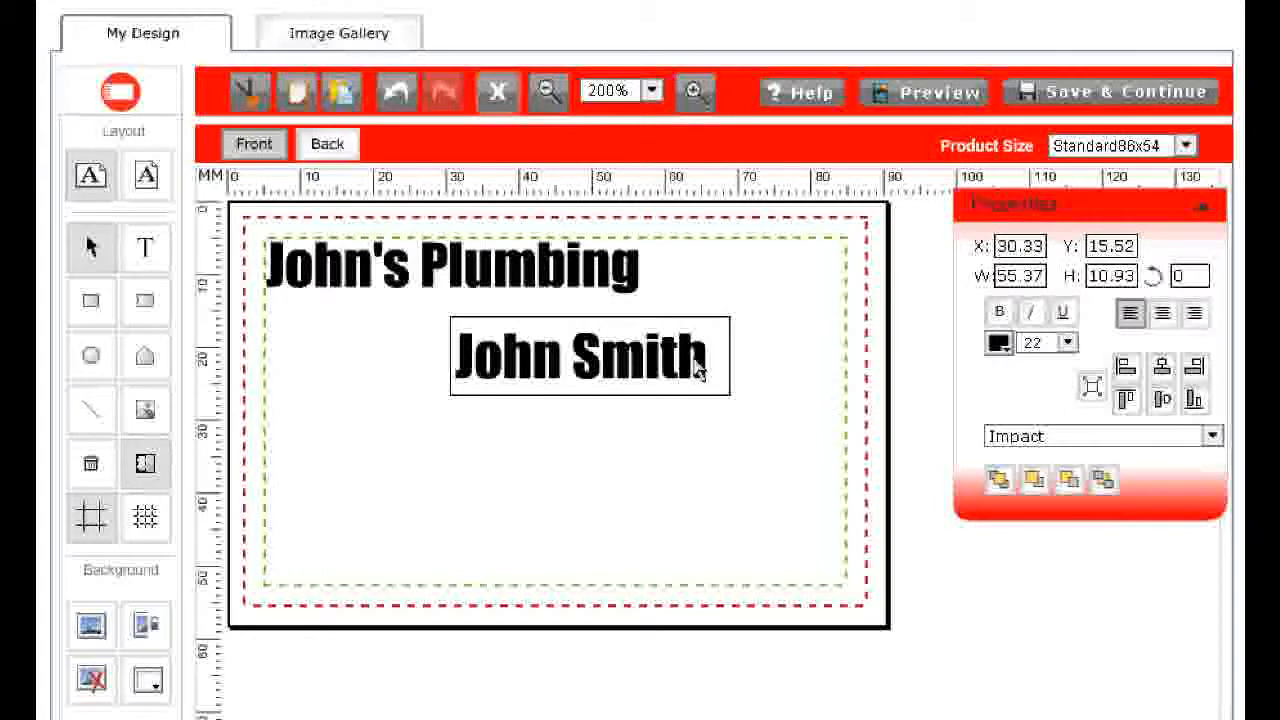
pyautogui.click(629, 449)
# Set the name text's font size to 12 and move it to the right, below the title
pyautogui.click(603, 350)
pyautogui.moveTo(603, 350); pyautogui.dragTo(681, 353)
pyautogui.click(1067, 342)
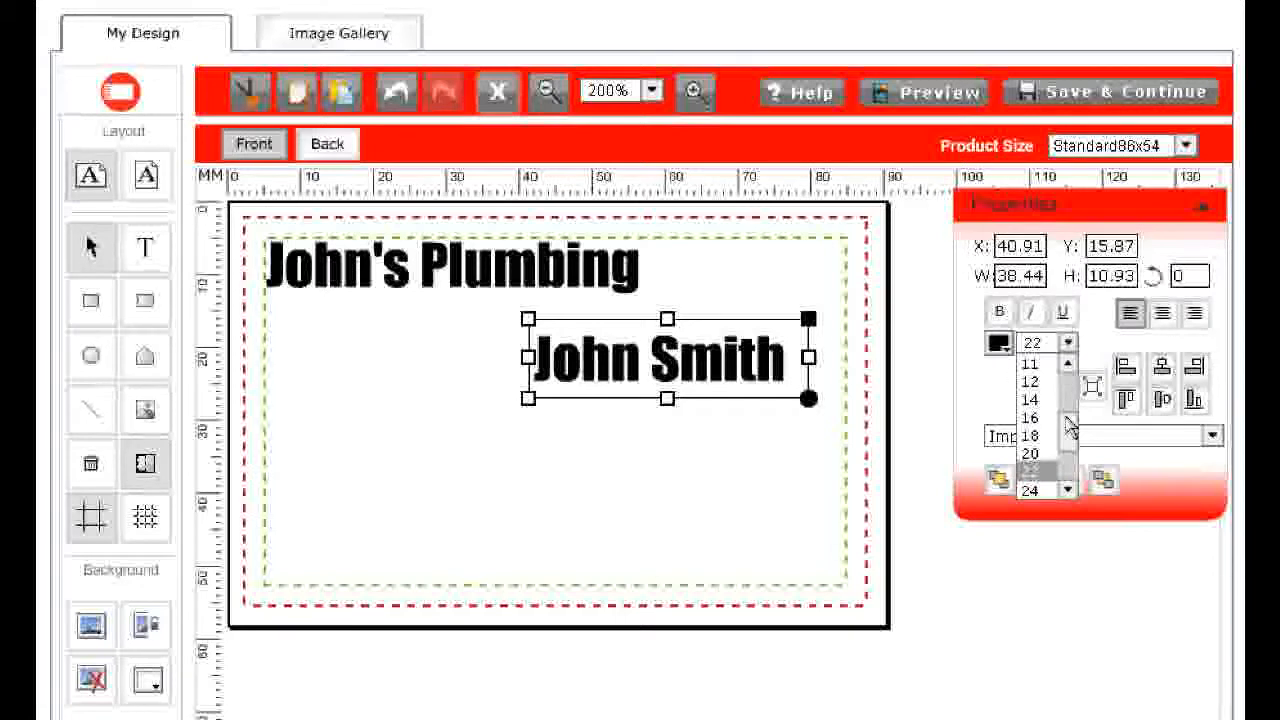
pyautogui.moveTo(1066, 428); pyautogui.dragTo(1067, 419)
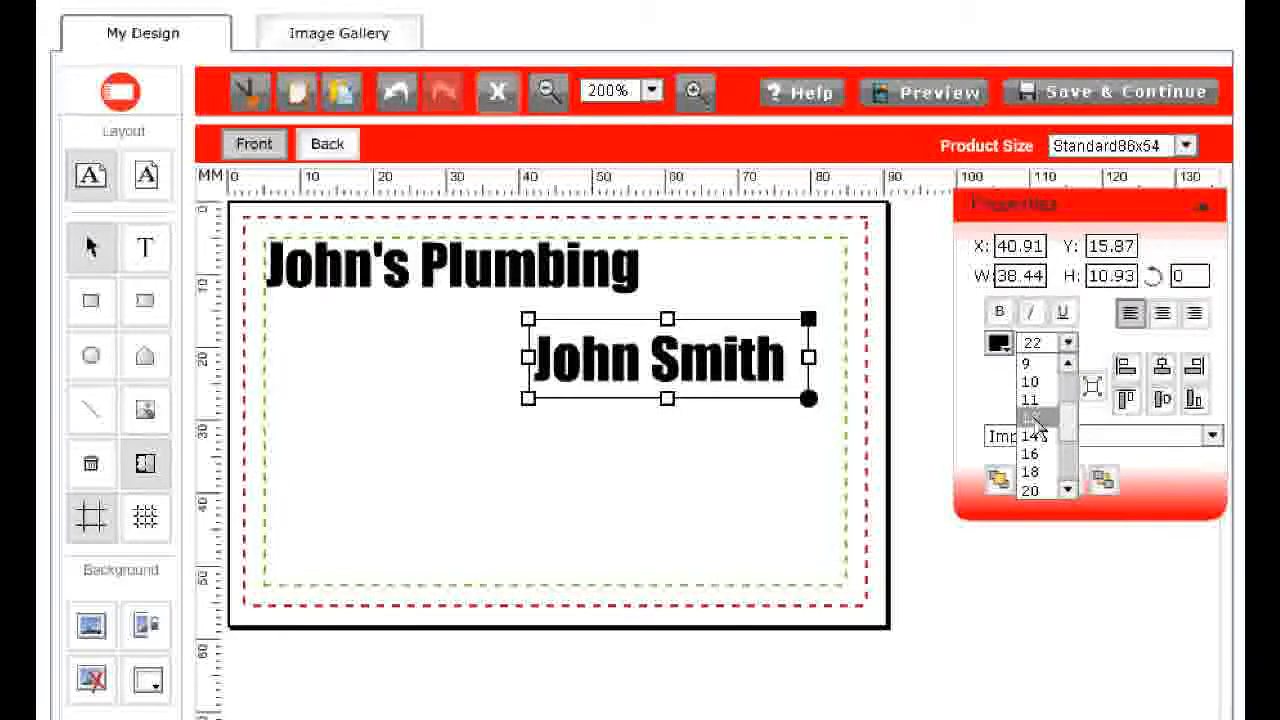
pyautogui.click(1036, 428)
pyautogui.moveTo(567, 352); pyautogui.dragTo(674, 346)
pyautogui.click(686, 443)
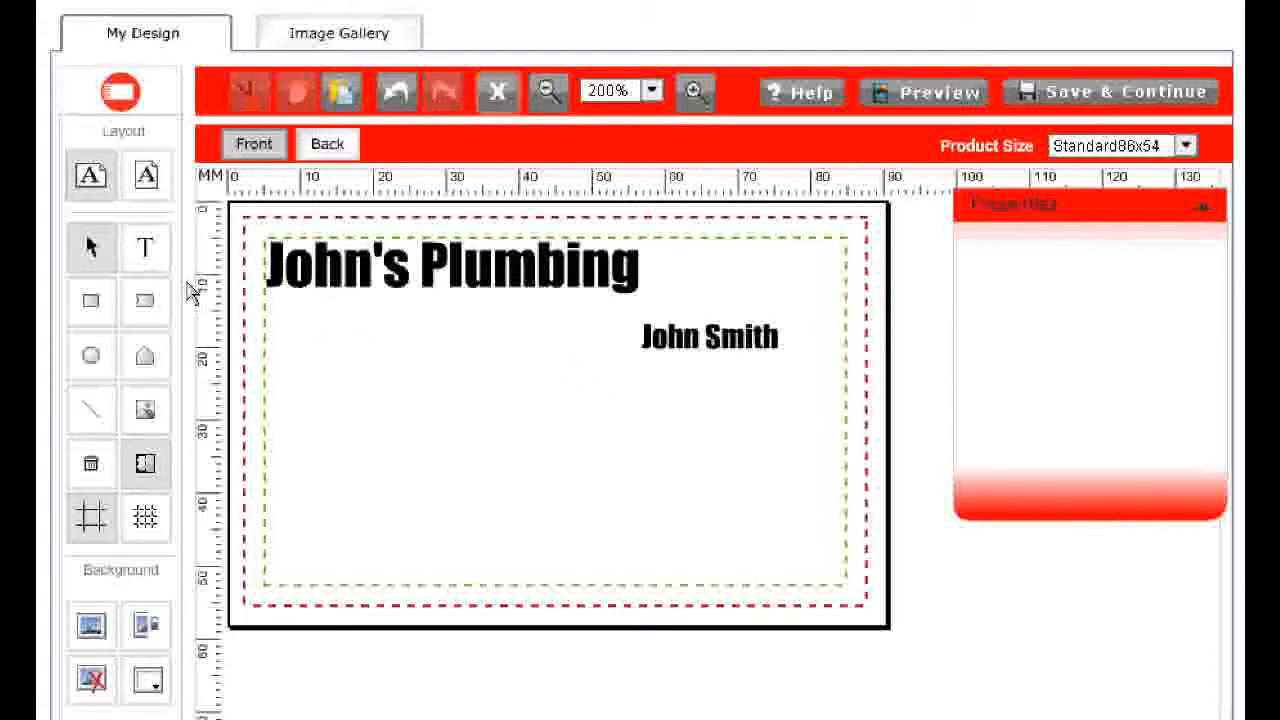
# Add a text box below the title with the label M: followed by the mobile phone number
pyautogui.click(146, 250)
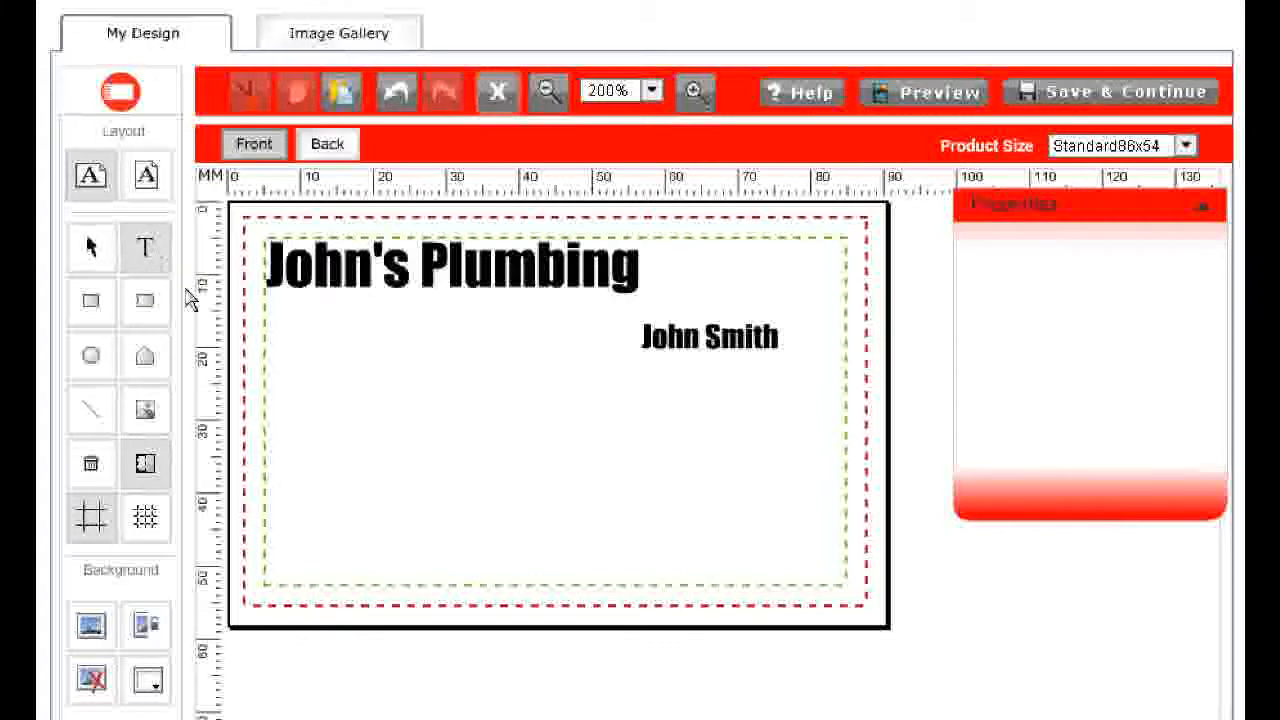
pyautogui.click(470, 405)
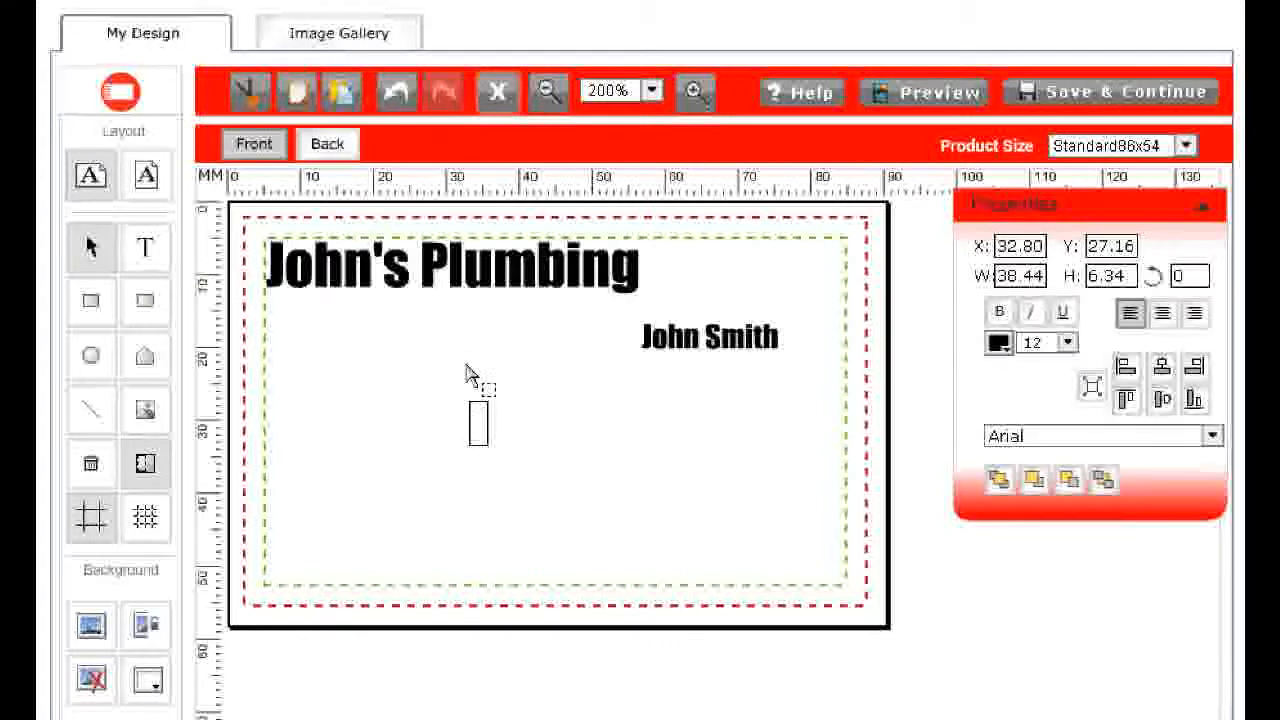
pyautogui.write('M')
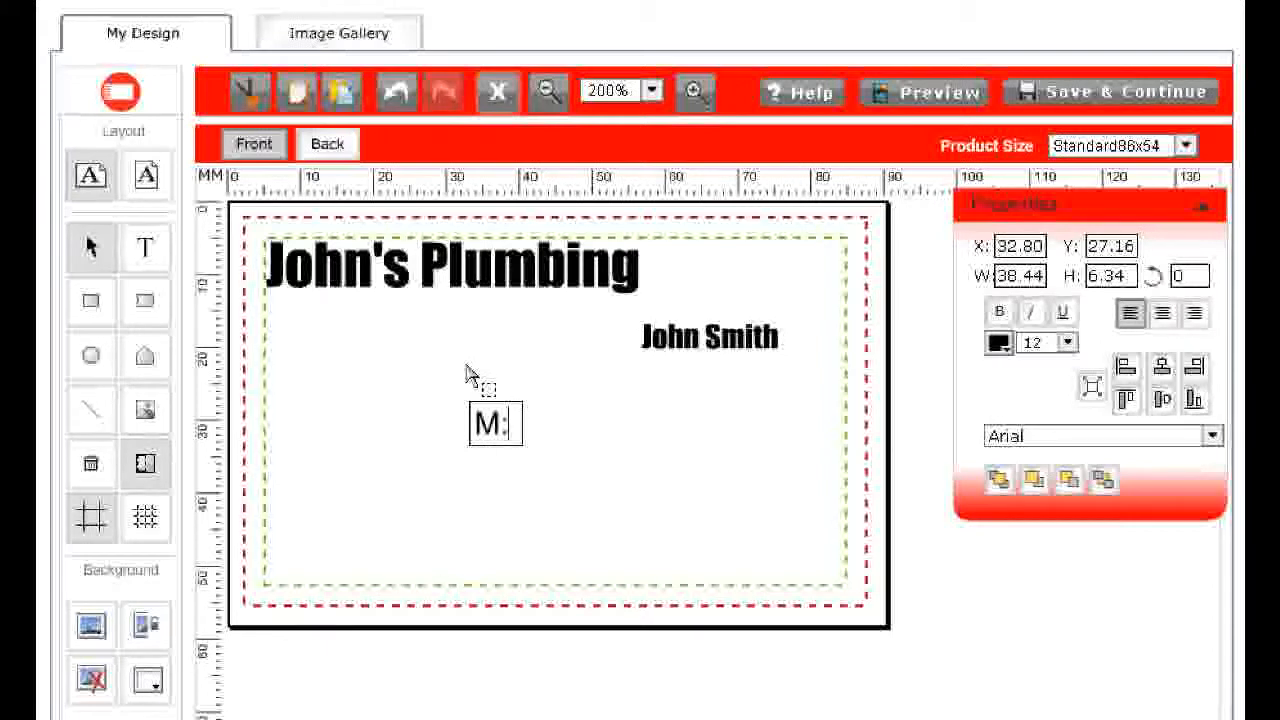
pyautogui.write(': 0400 000 000')
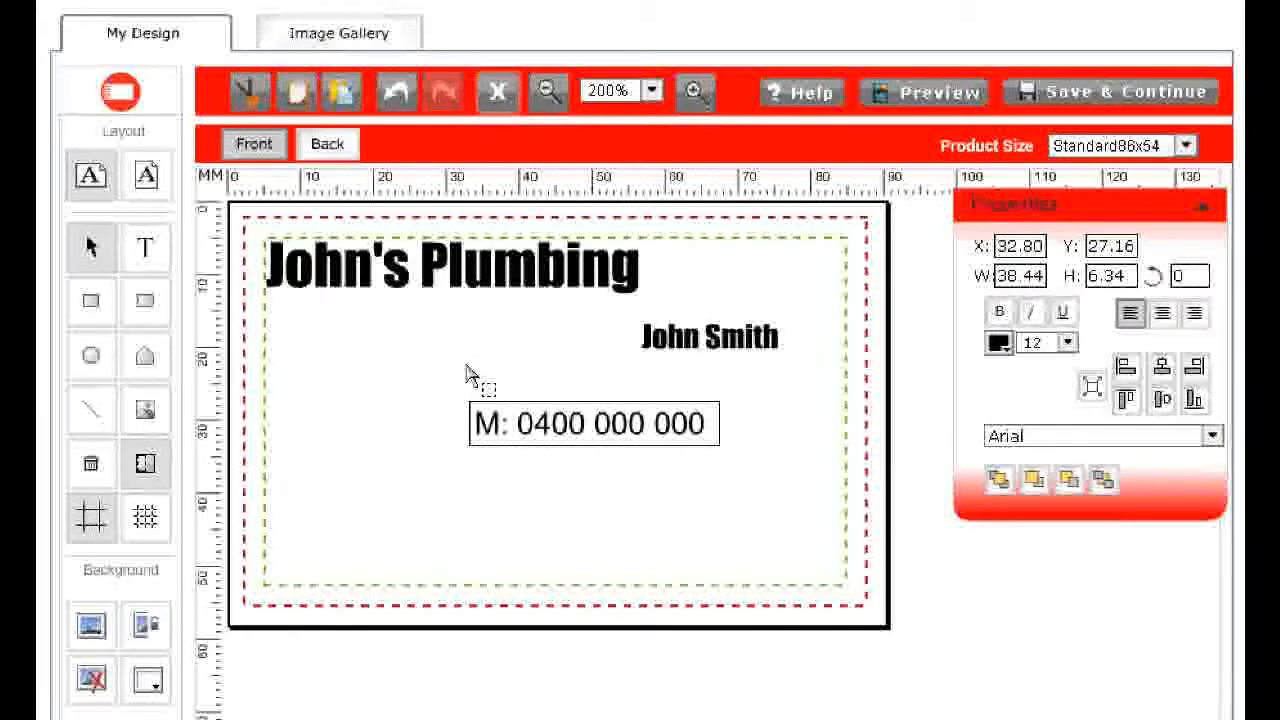
# Set the mobile number text to bold, font size 8, and move it directly below the owner's name
pyautogui.click(470, 373)
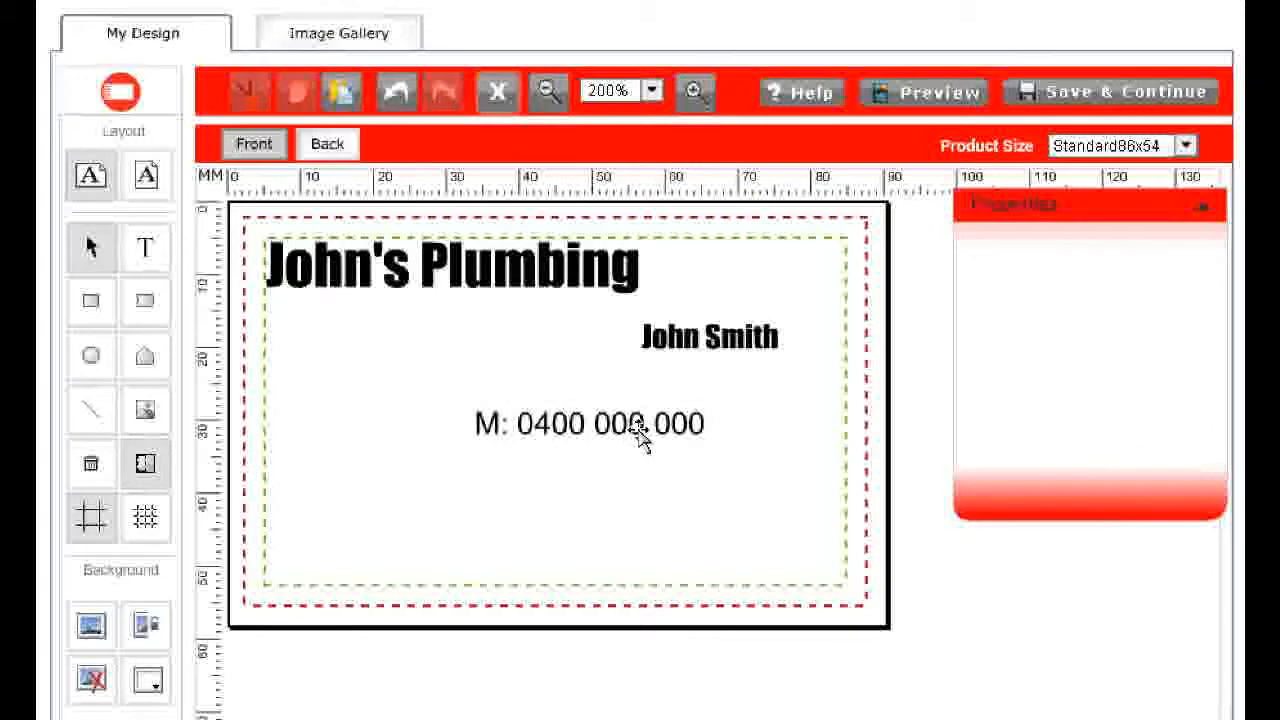
pyautogui.moveTo(646, 437); pyautogui.dragTo(739, 399)
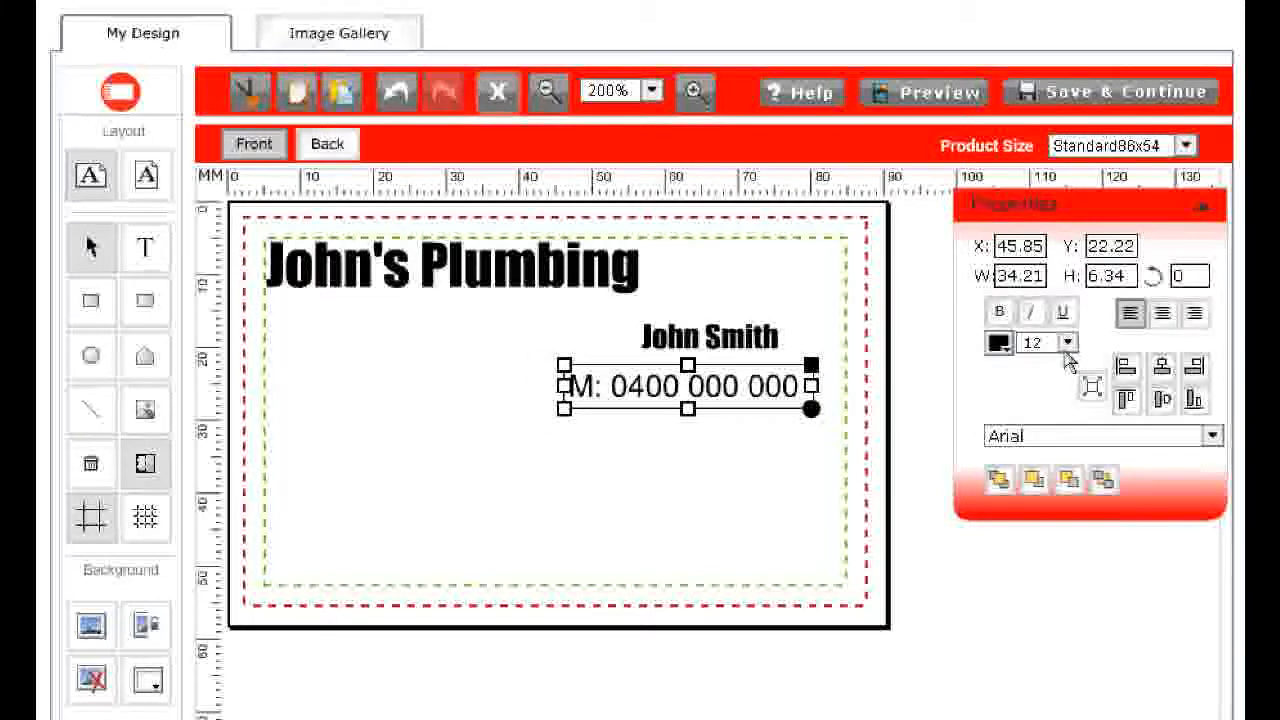
pyautogui.click(1067, 342)
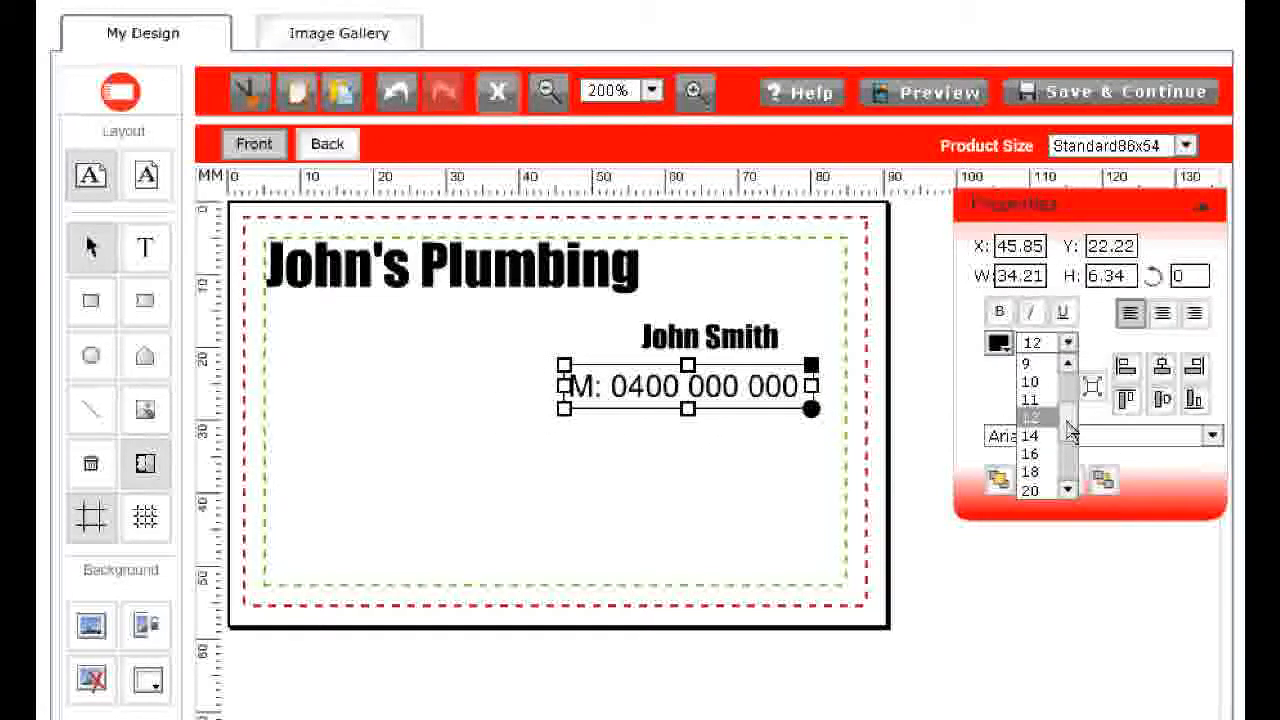
pyautogui.scroll(1, 1068, 428)
pyautogui.click(1047, 392)
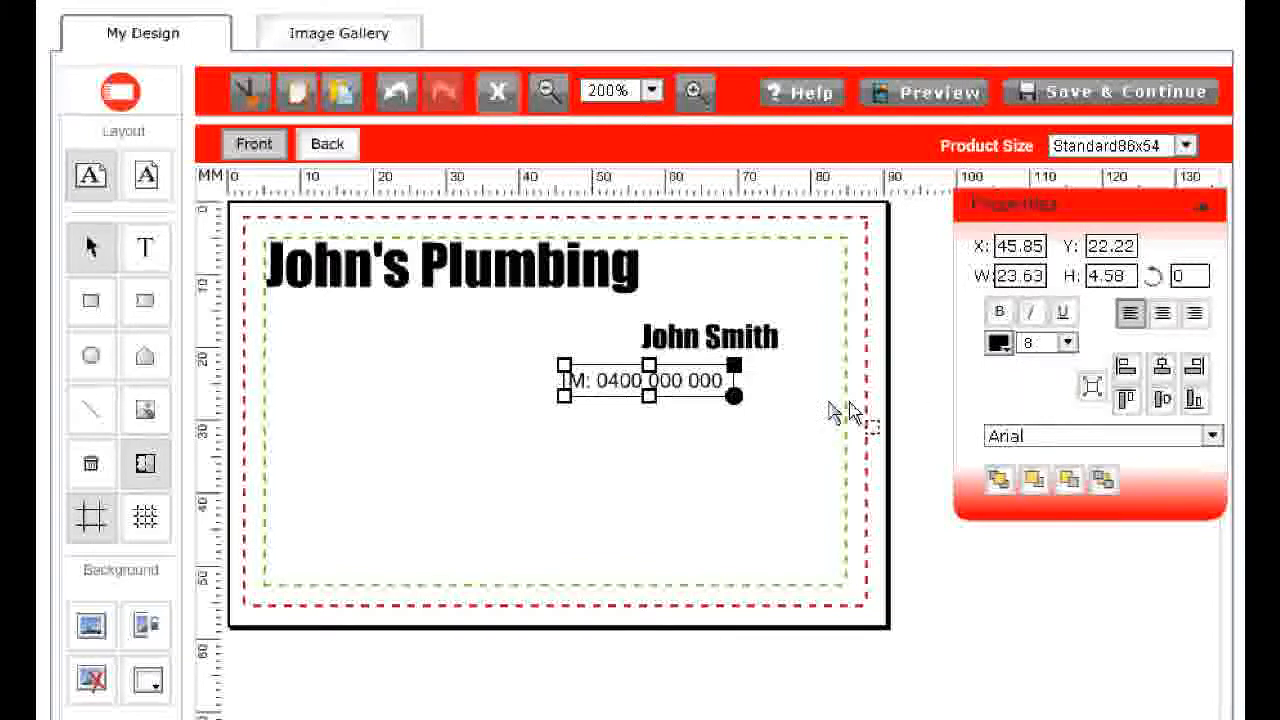
pyautogui.moveTo(630, 395); pyautogui.dragTo(698, 388)
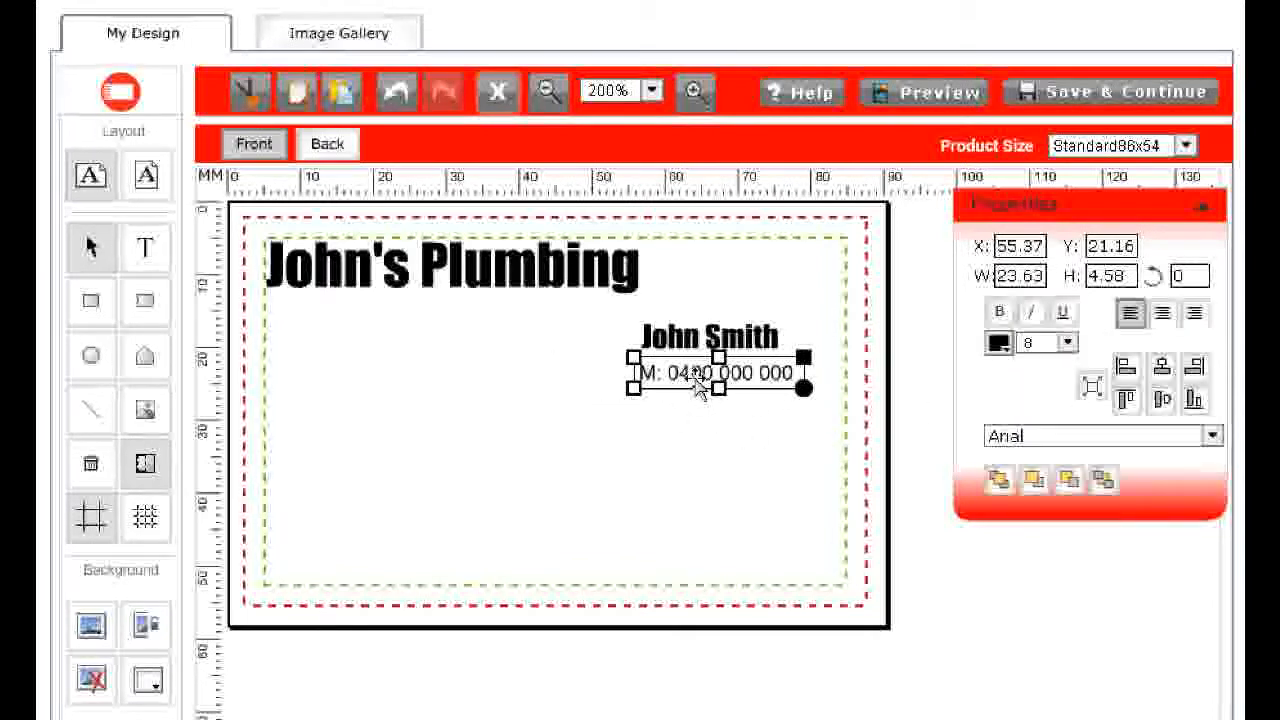
pyautogui.click(1000, 314)
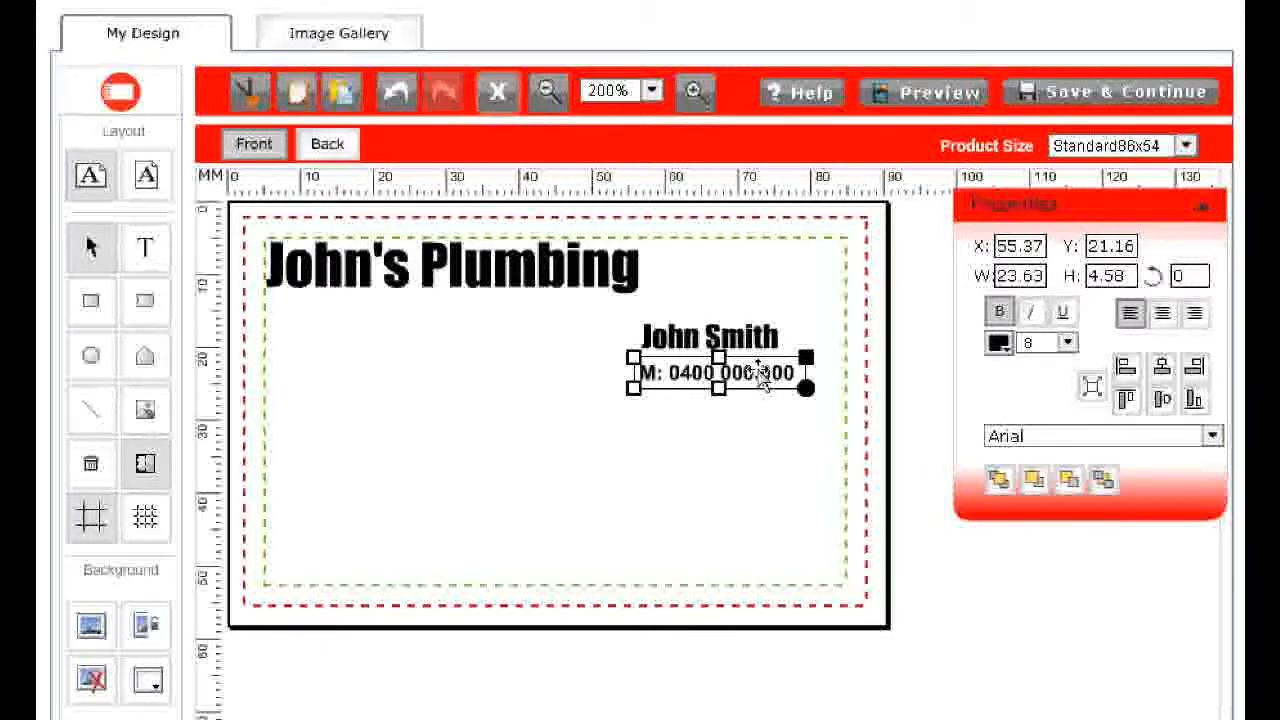
pyautogui.moveTo(762, 375); pyautogui.dragTo(589, 376)
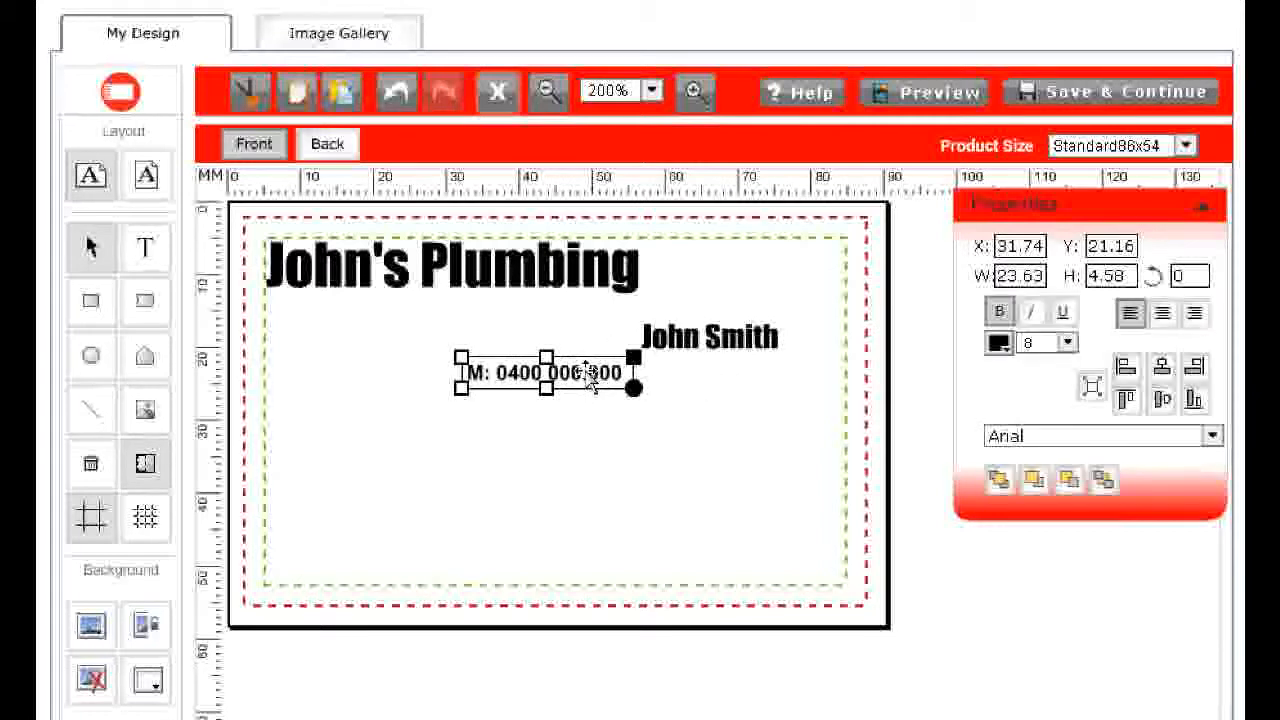
pyautogui.click(397, 98)
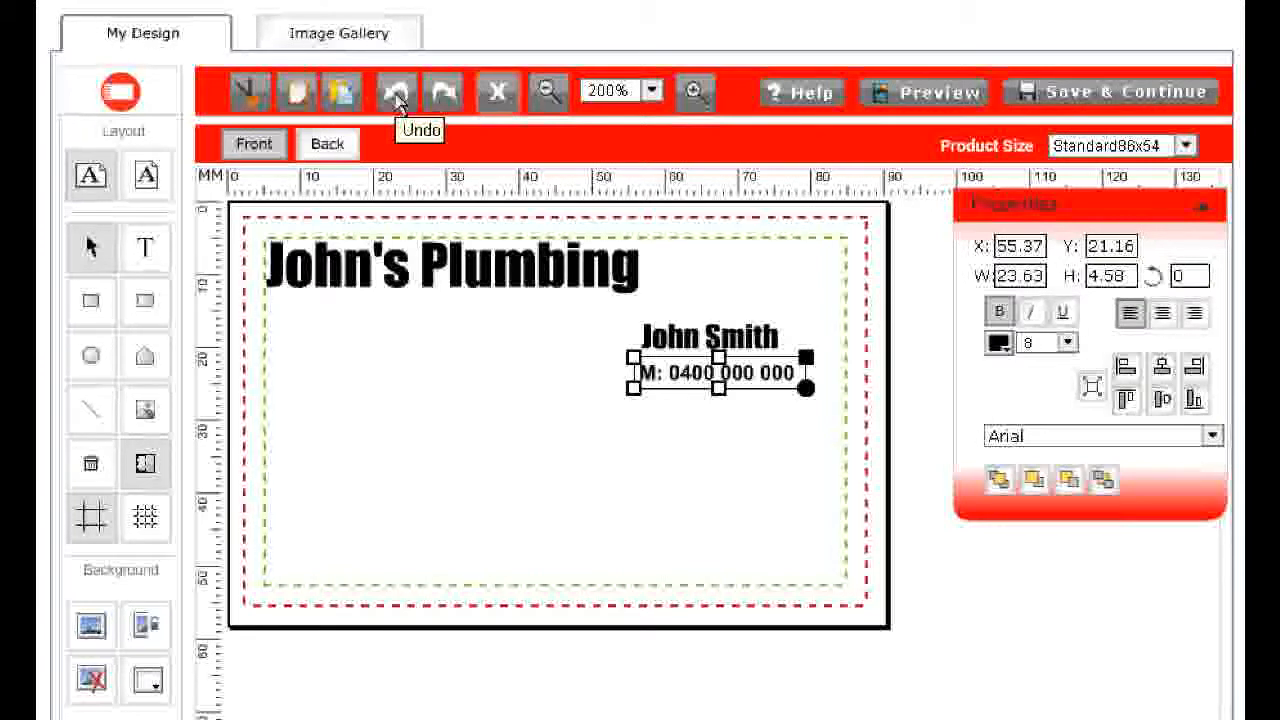
pyautogui.click(451, 397)
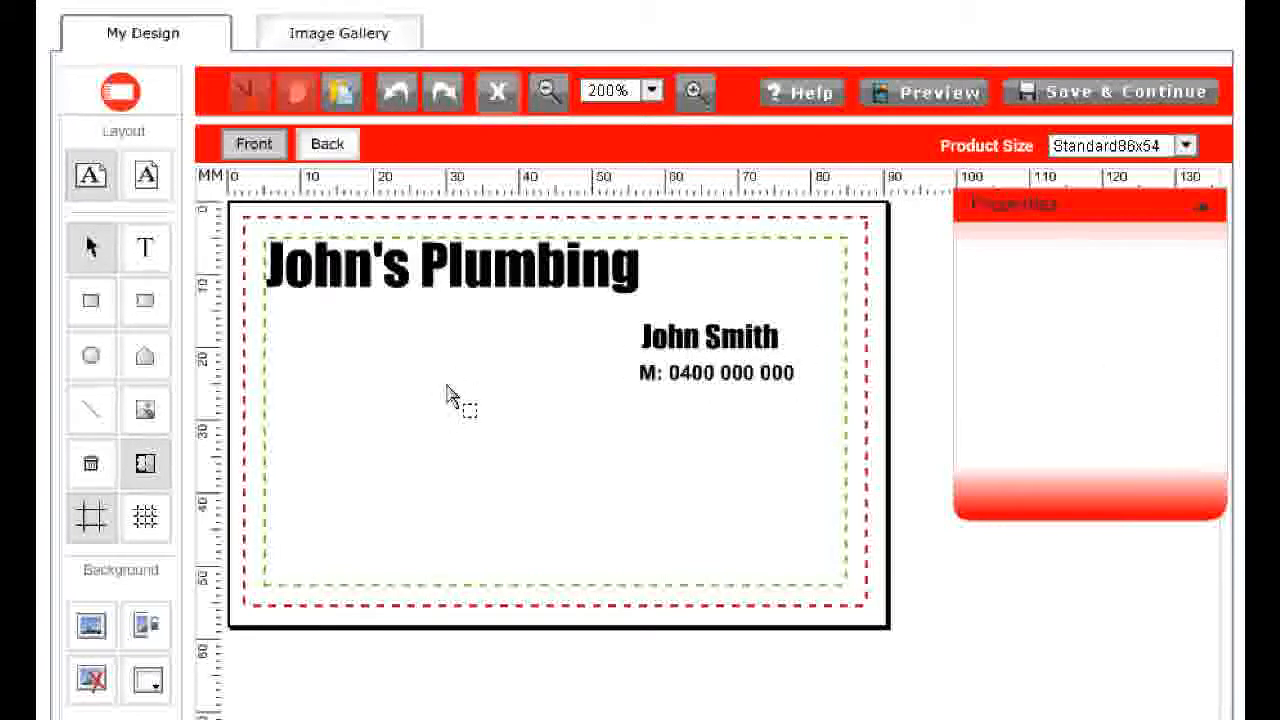
# Add a three-line text box below the title with P: followed by the landline number, then the business's street address
pyautogui.click(148, 250)
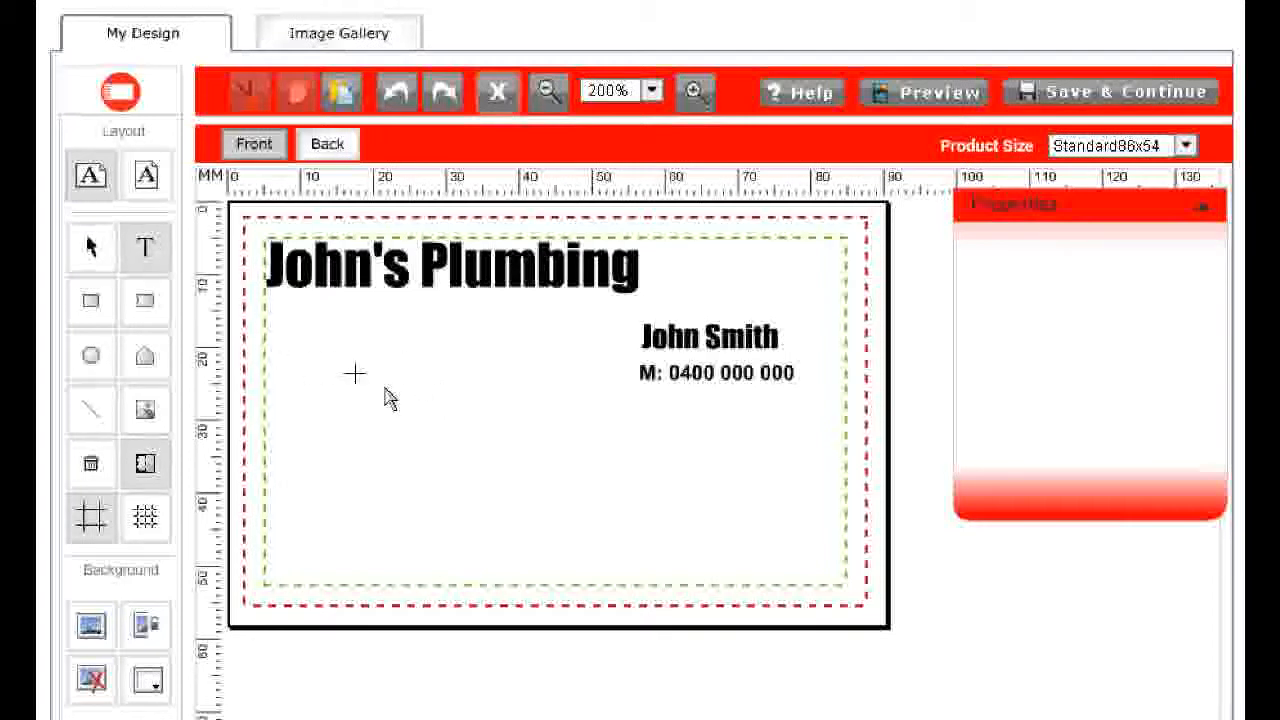
pyautogui.click(506, 446)
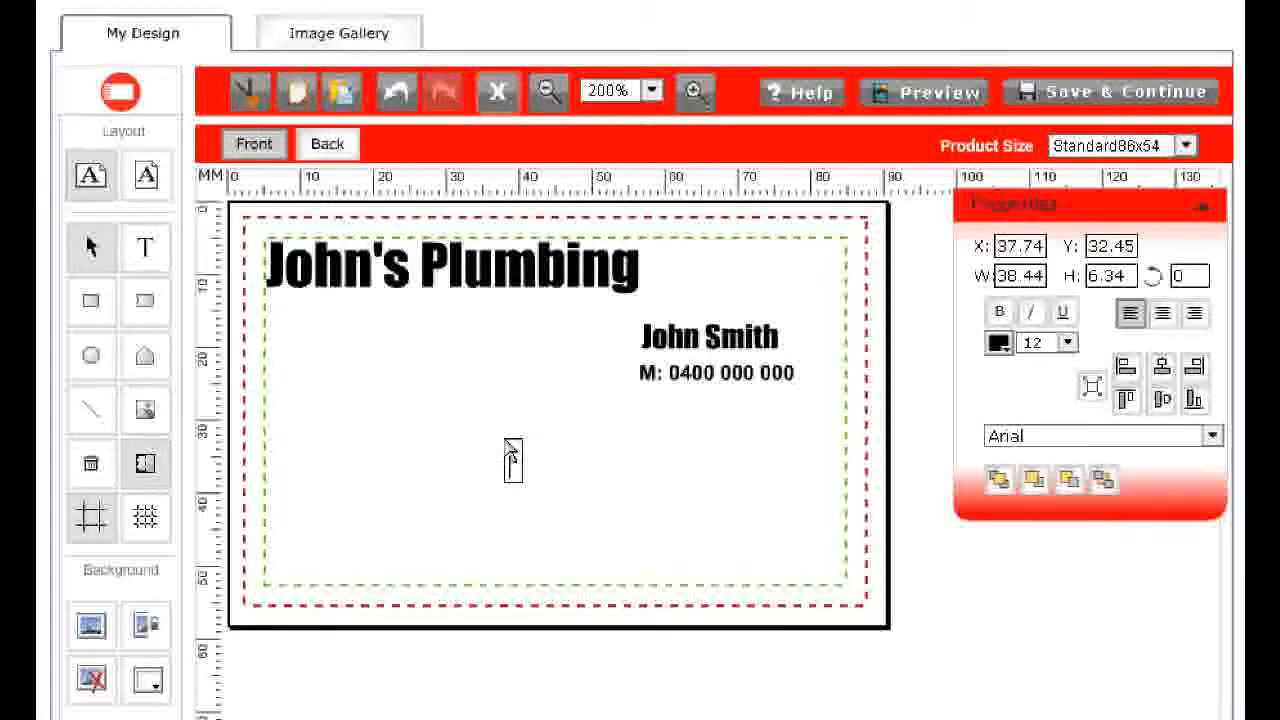
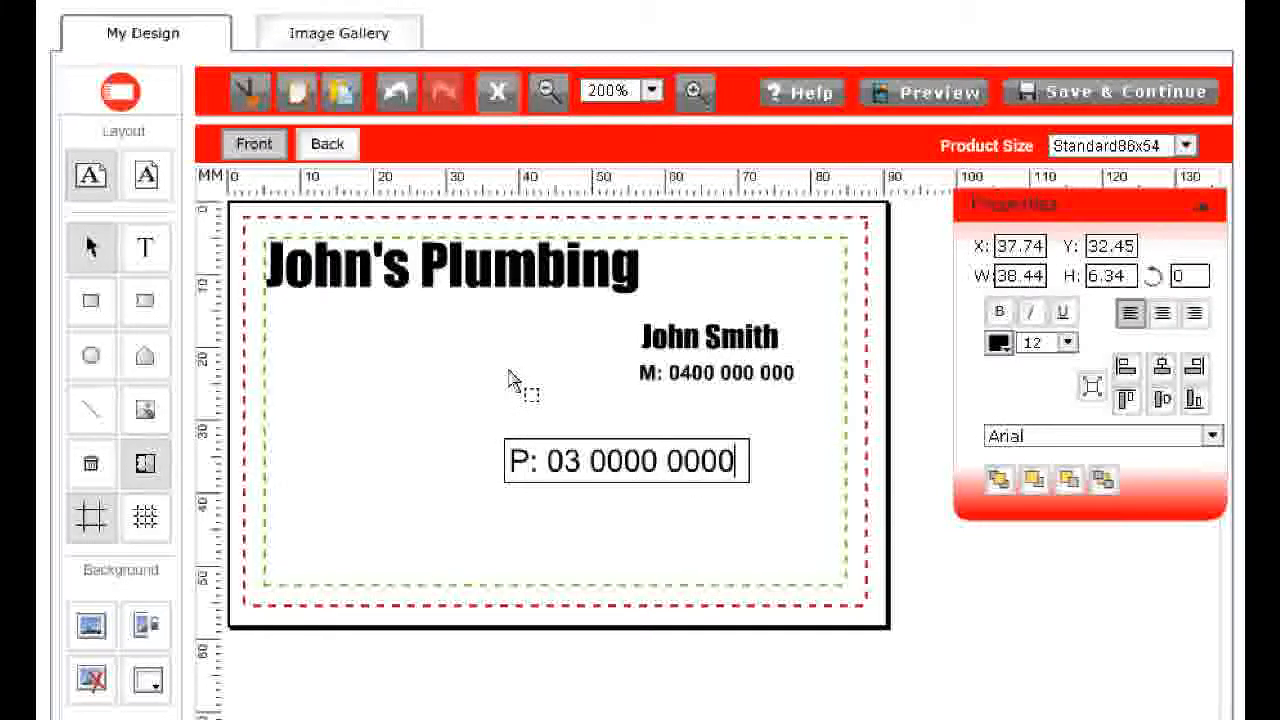
pyautogui.press('Return')
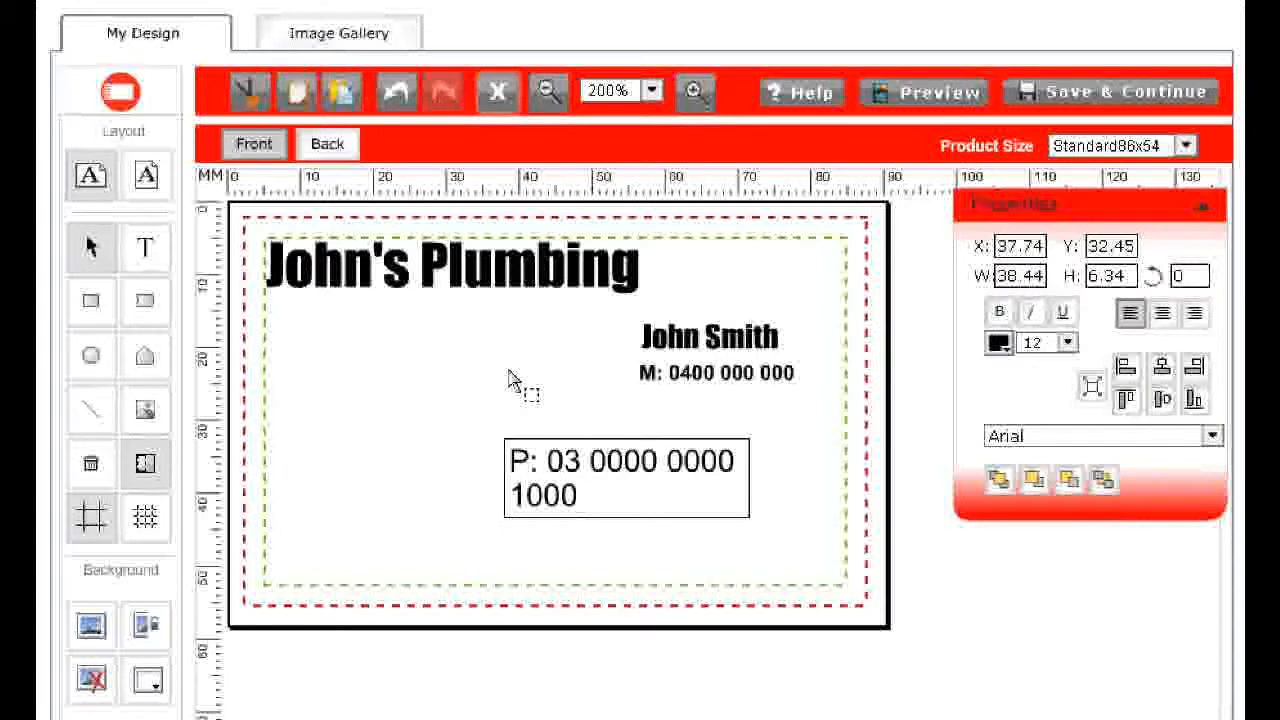
pyautogui.press('BackSpace')
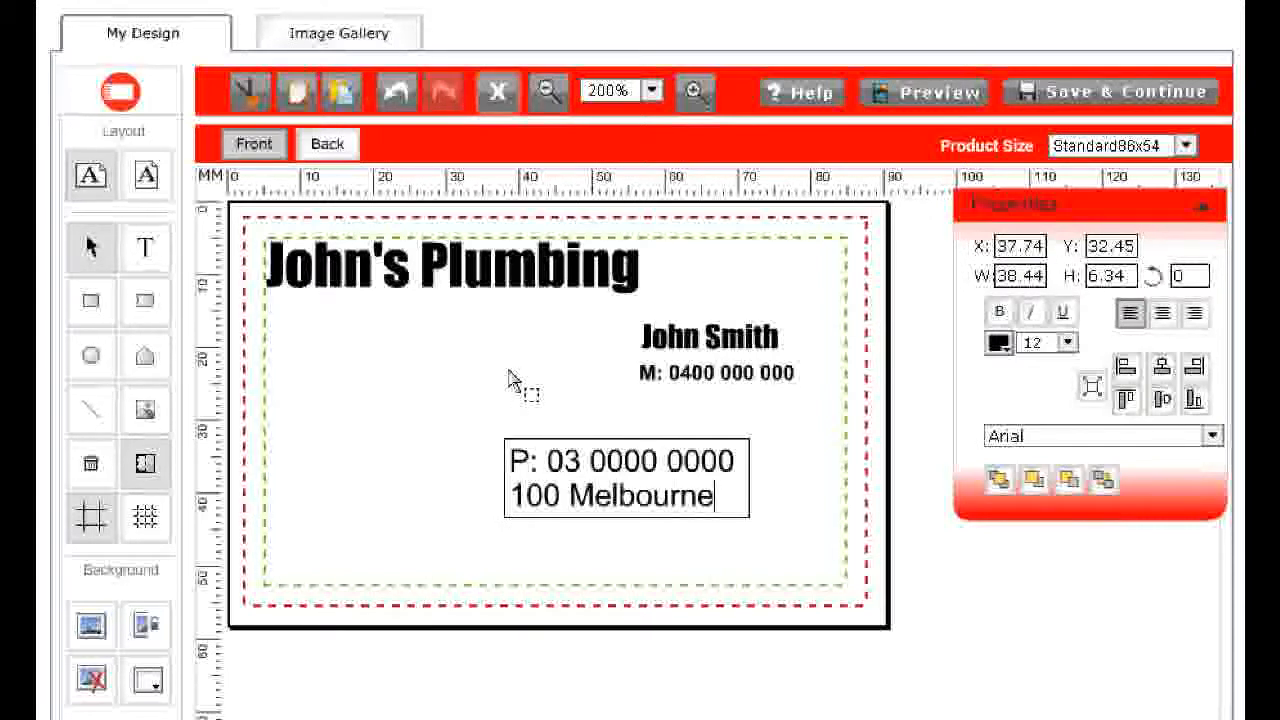
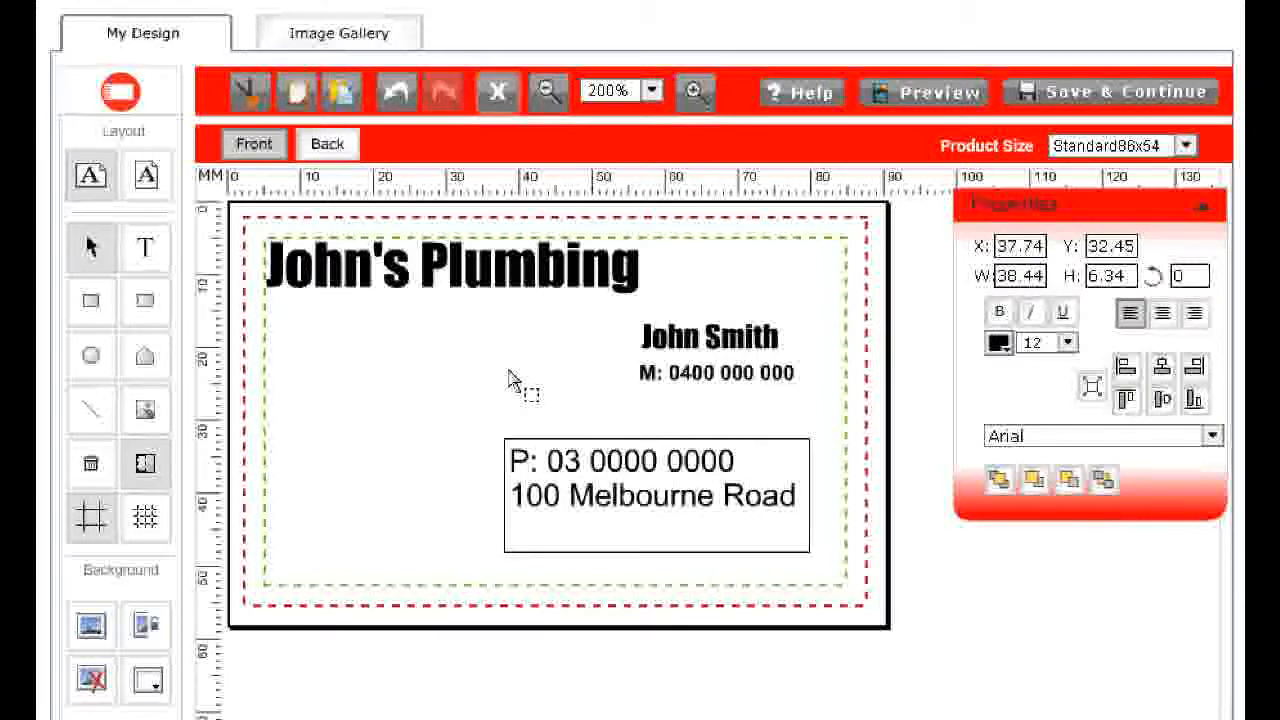
pyautogui.press('Return')
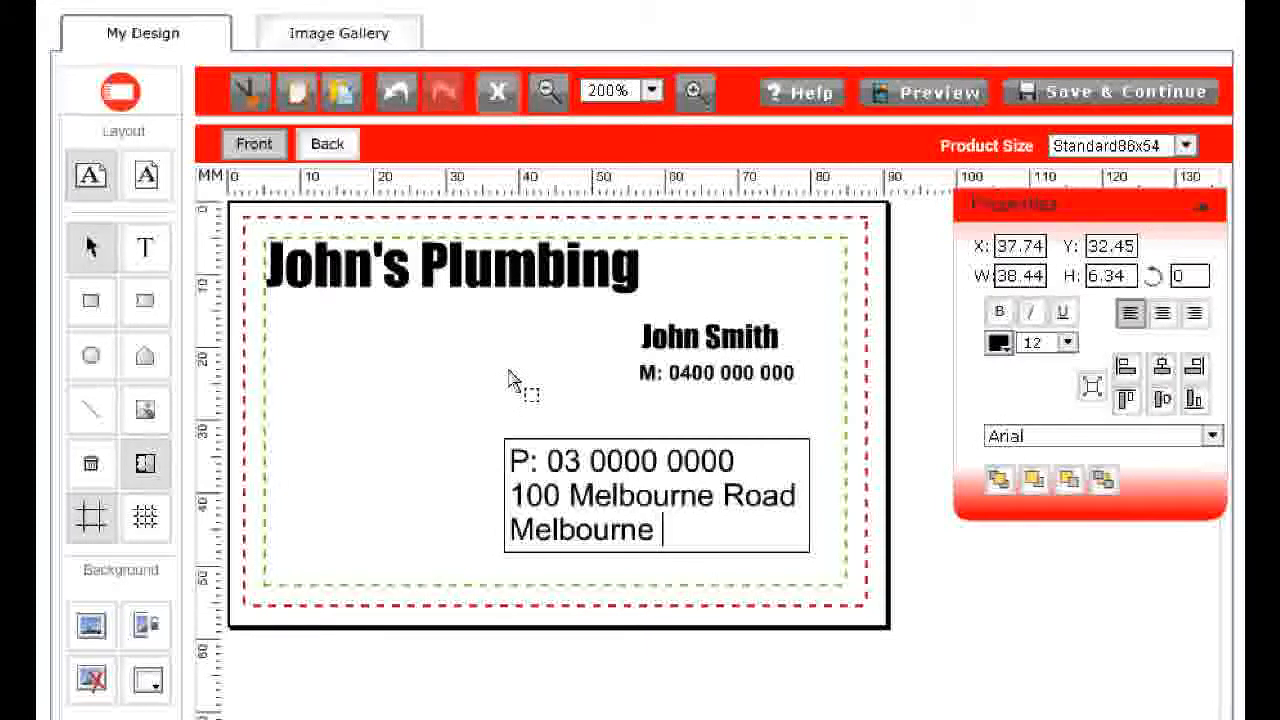
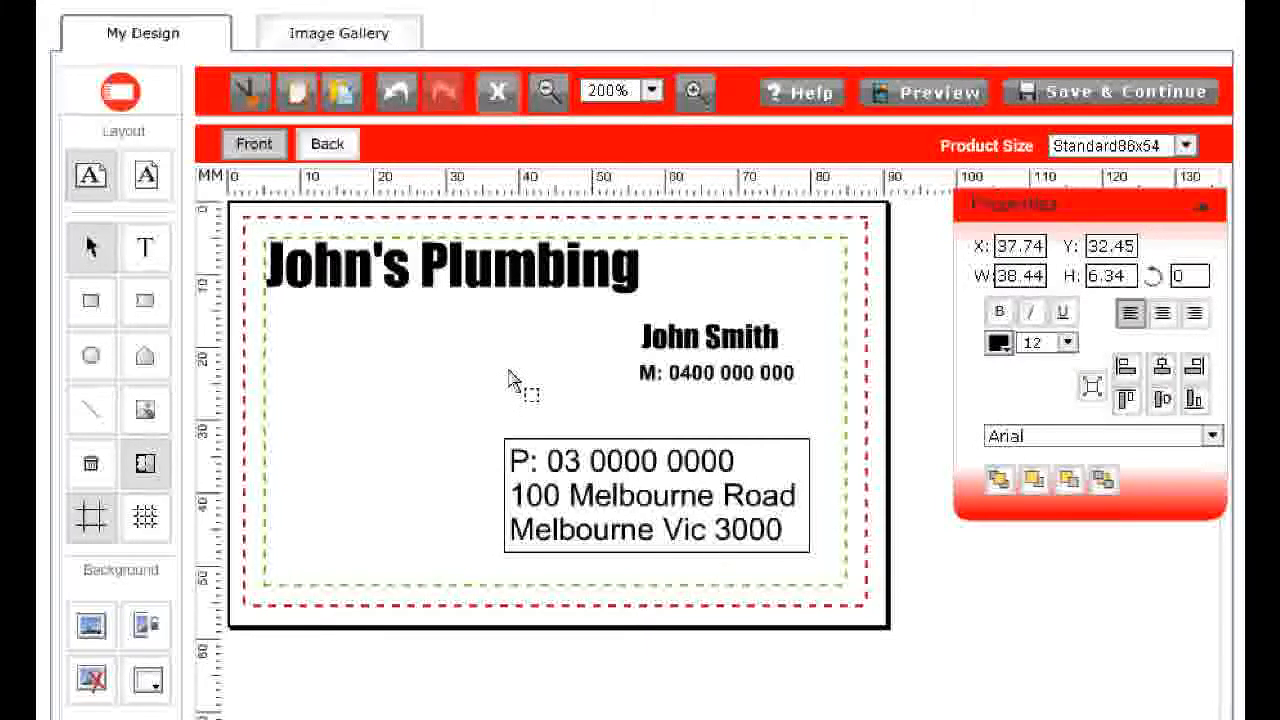
# Set the landline and address text to font size 8 and move it below the mobile number
pyautogui.click(511, 381)
pyautogui.click(608, 478)
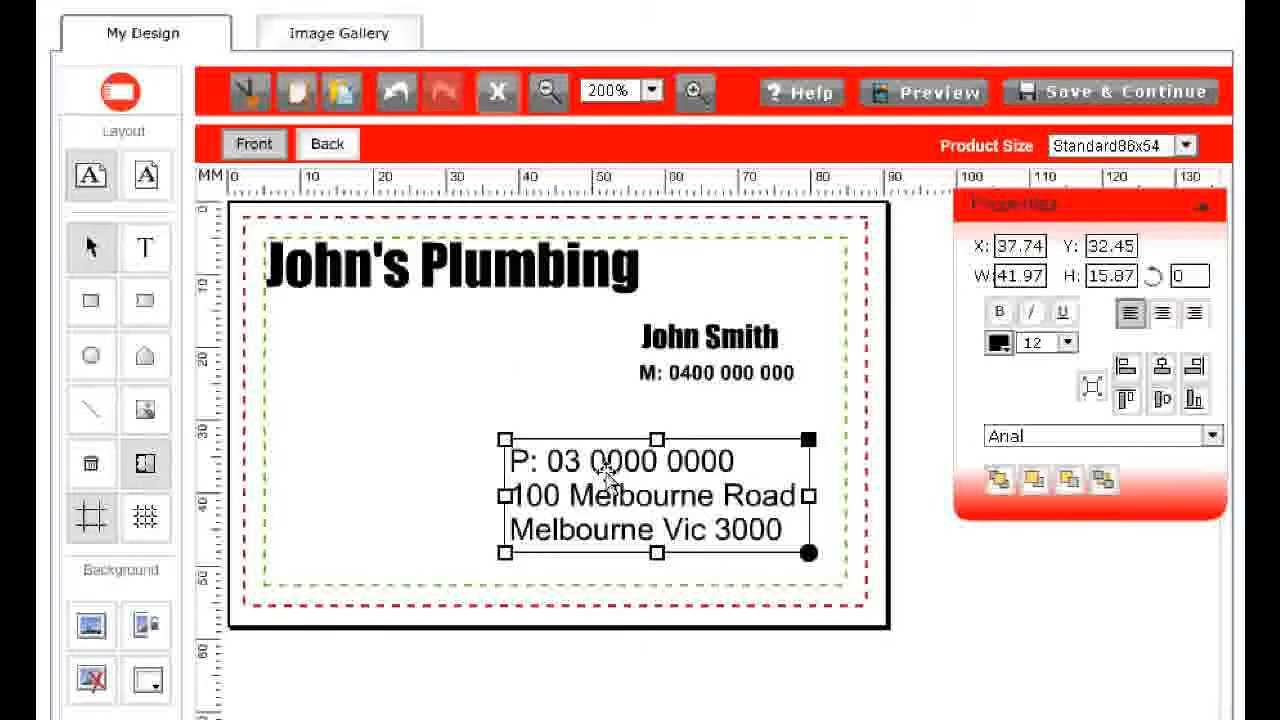
pyautogui.click(1068, 343)
pyautogui.click(1047, 396)
pyautogui.moveTo(609, 488); pyautogui.dragTo(735, 443)
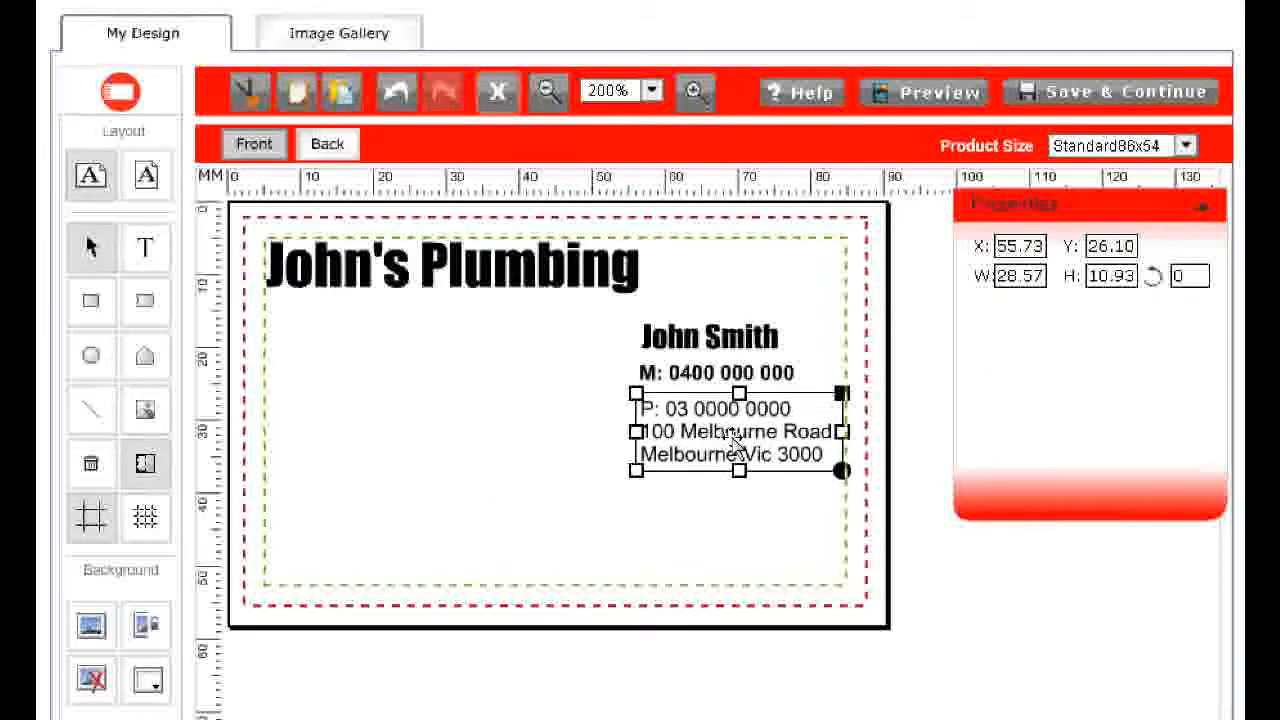
pyautogui.click(529, 436)
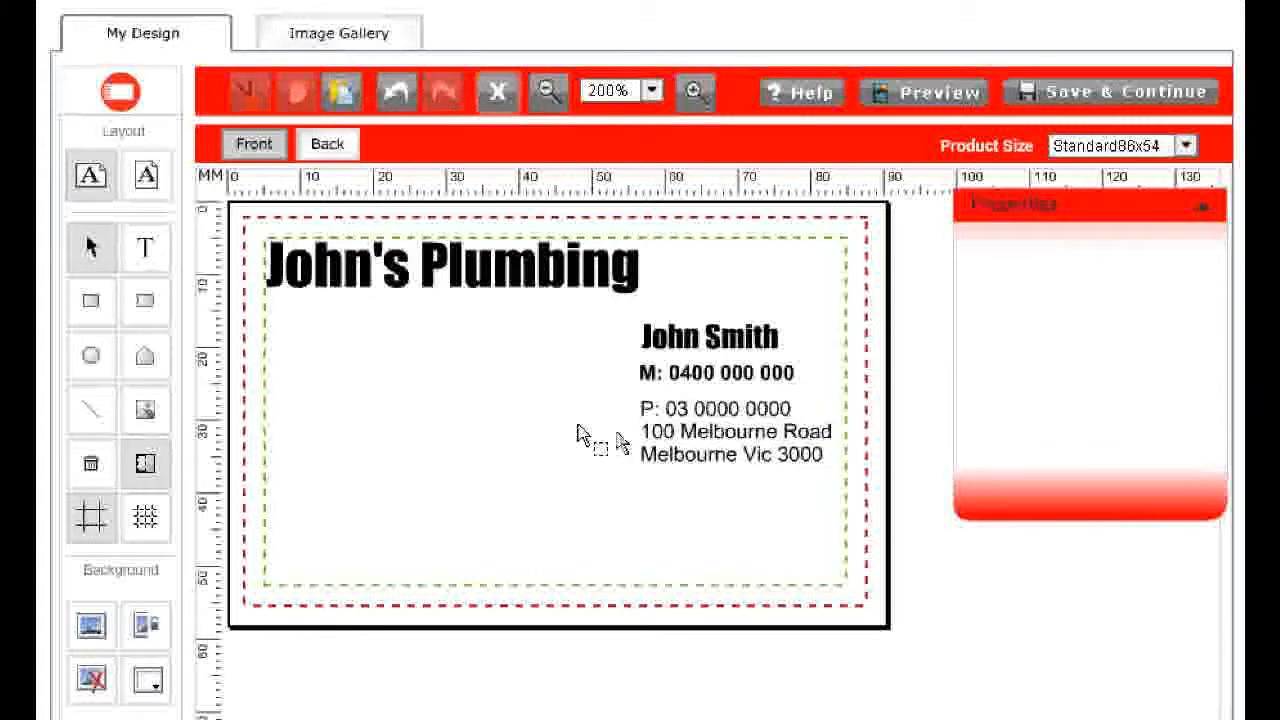
# Check the left alignment of the text blocks against a vertical guide from the ruler
pyautogui.click(716, 450)
pyautogui.click(323, 415)
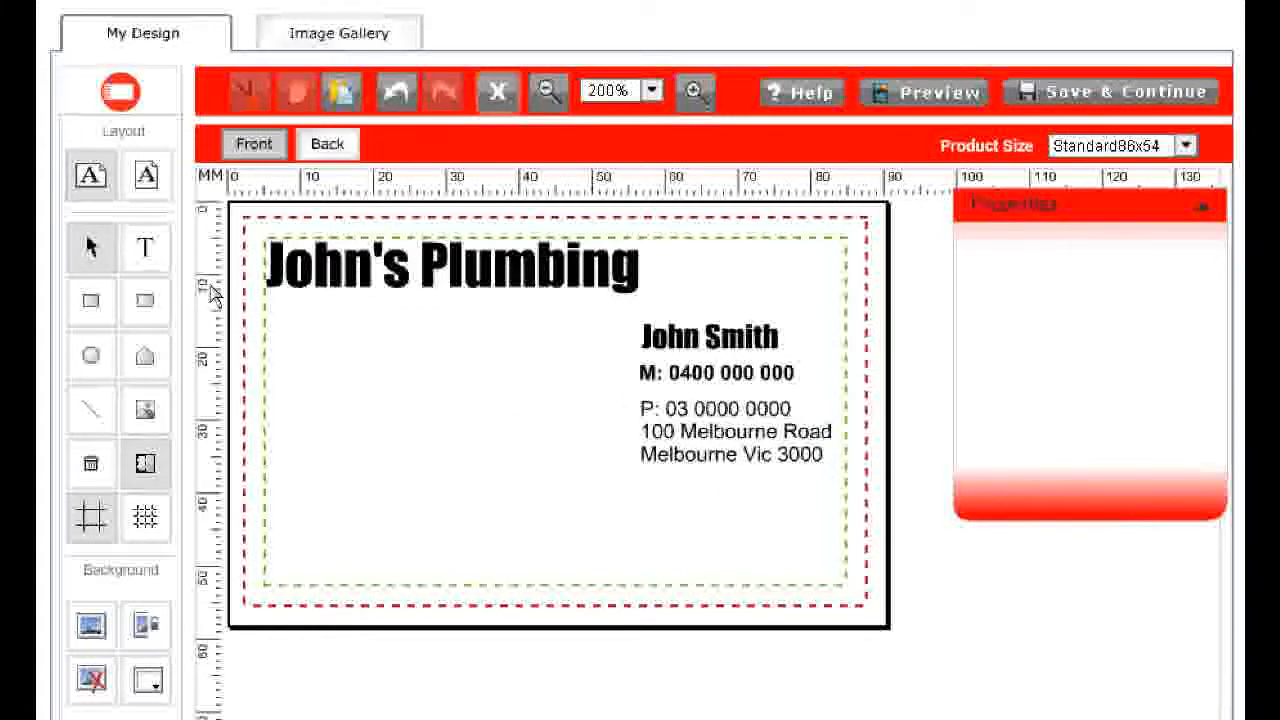
pyautogui.moveTo(212, 275); pyautogui.dragTo(640, 270)
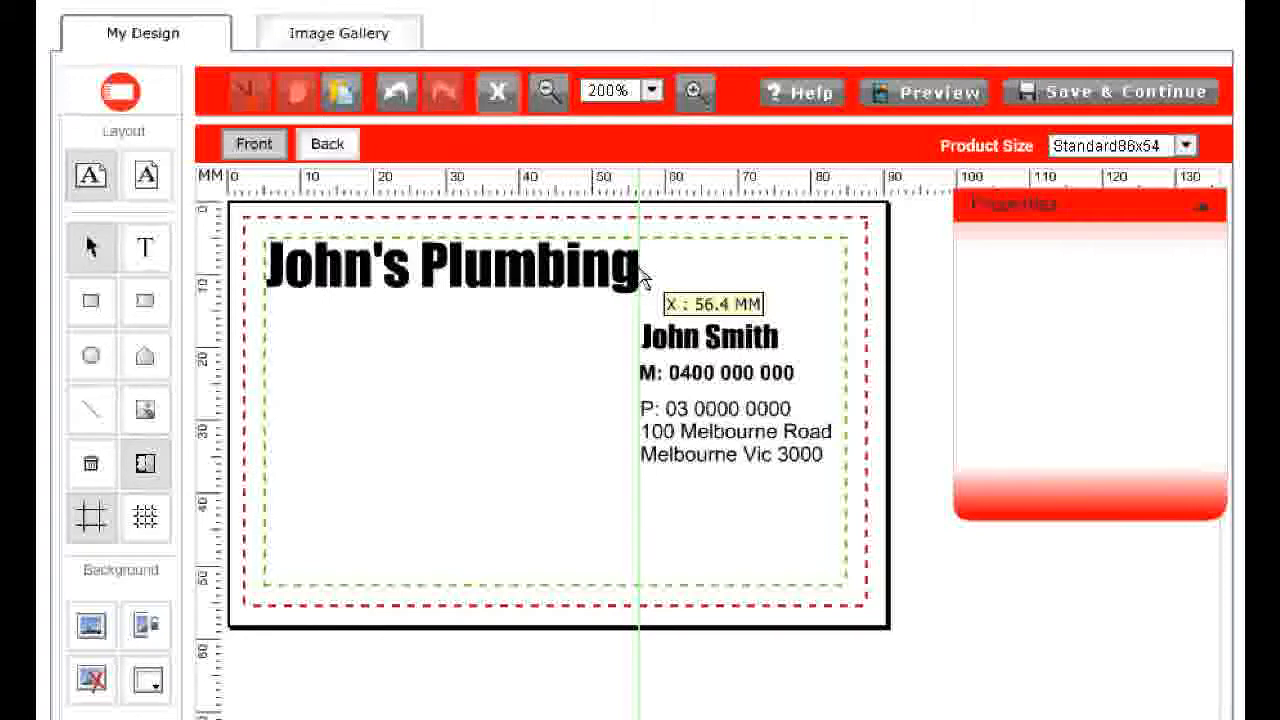
pyautogui.moveTo(640, 277); pyautogui.dragTo(212, 360)
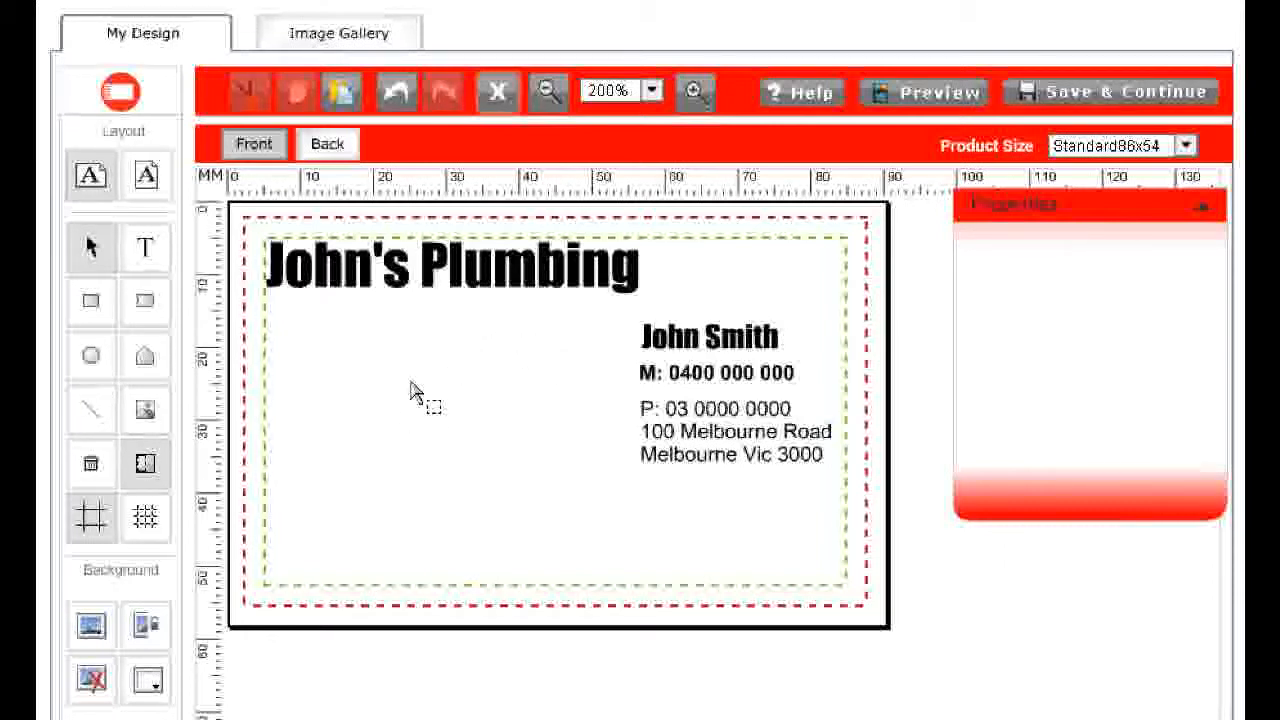
# Upload water.jpg, insert it onto the card and place it left of the owner's contact details
pyautogui.click(145, 411)
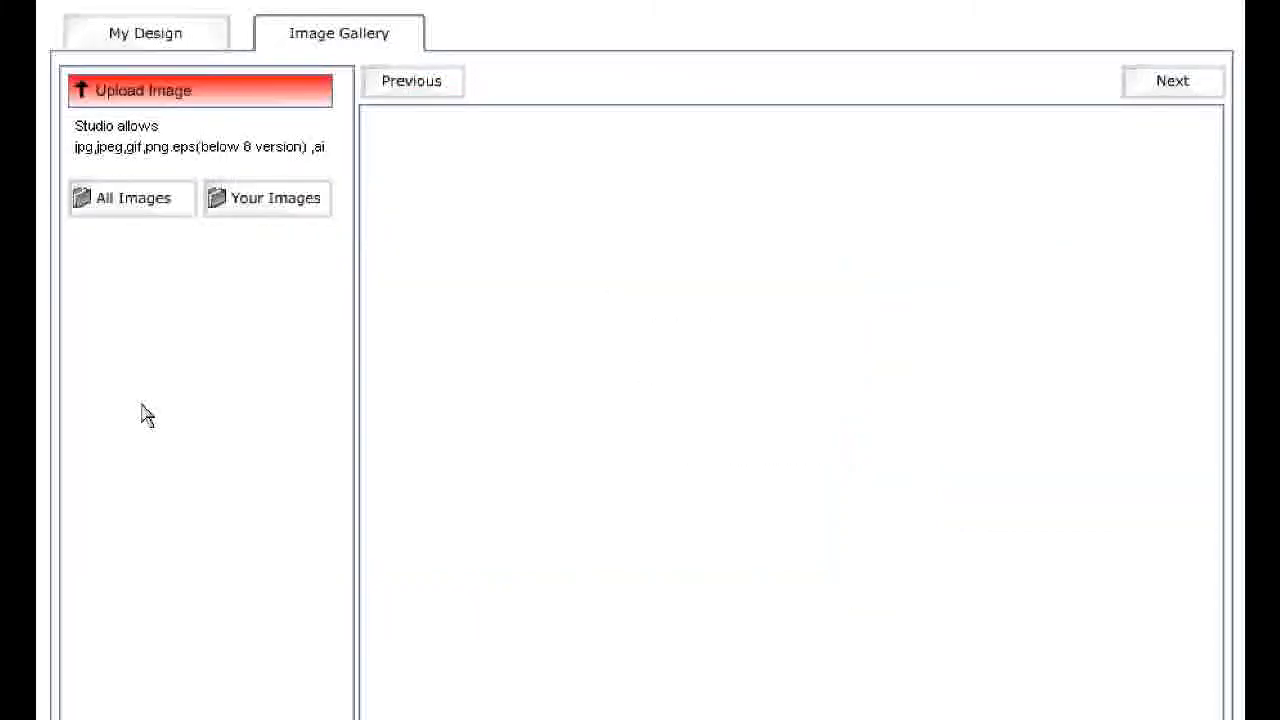
pyautogui.click(247, 104)
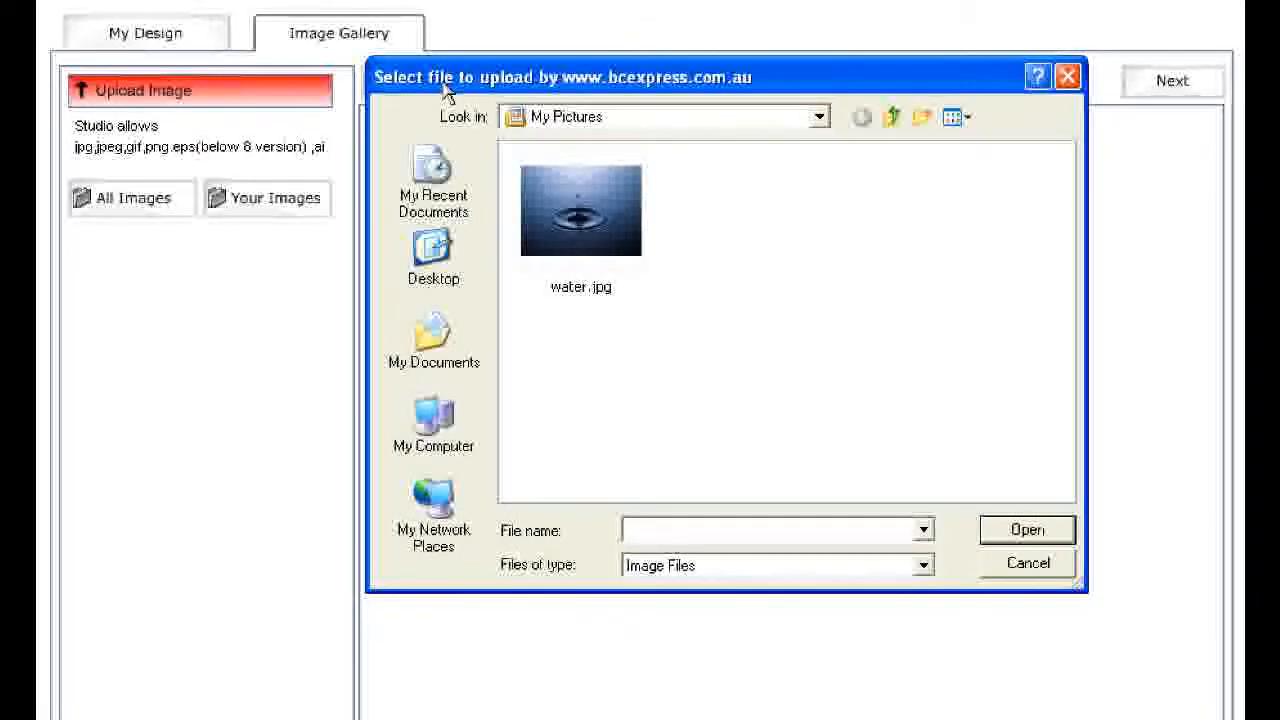
pyautogui.click(600, 240)
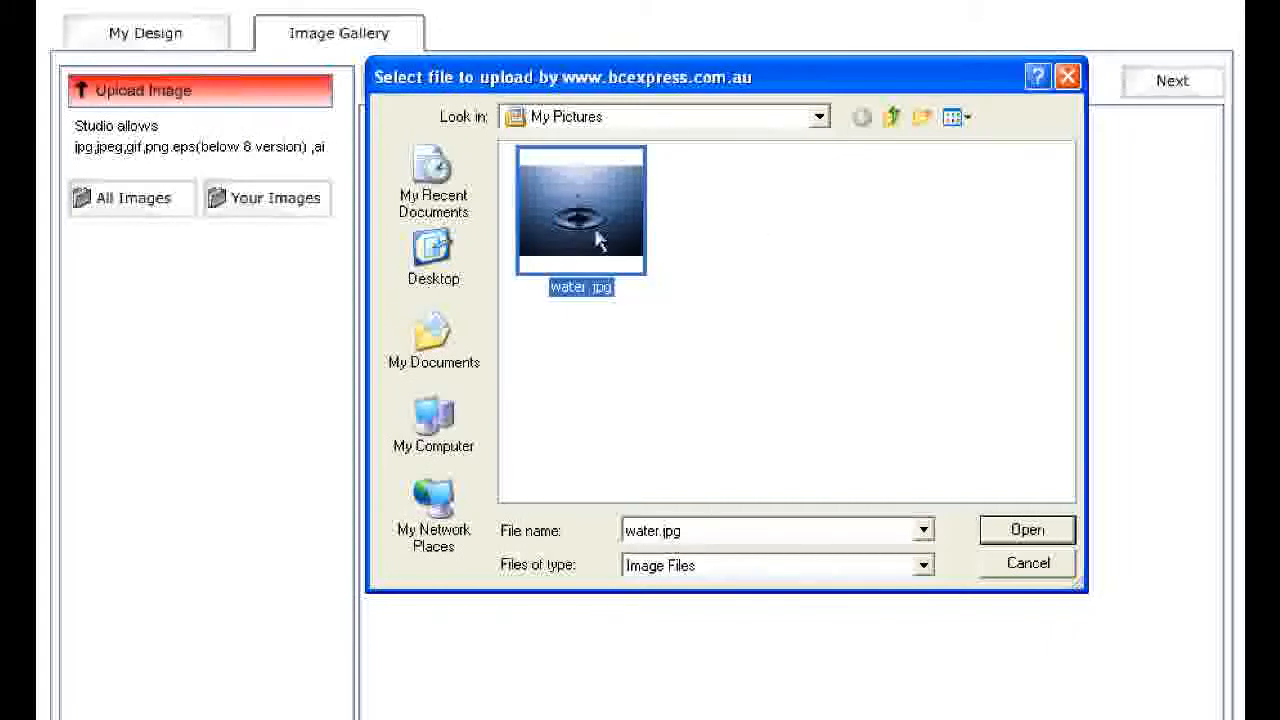
pyautogui.click(1034, 529)
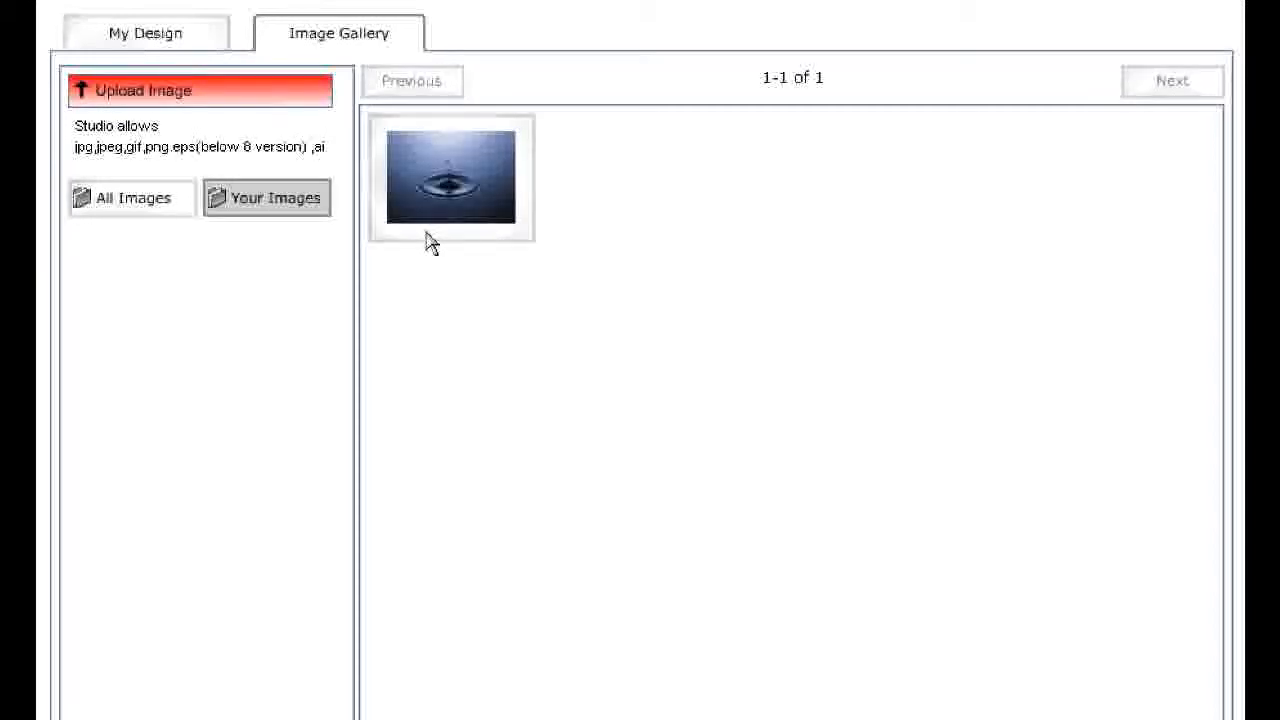
pyautogui.click(470, 185)
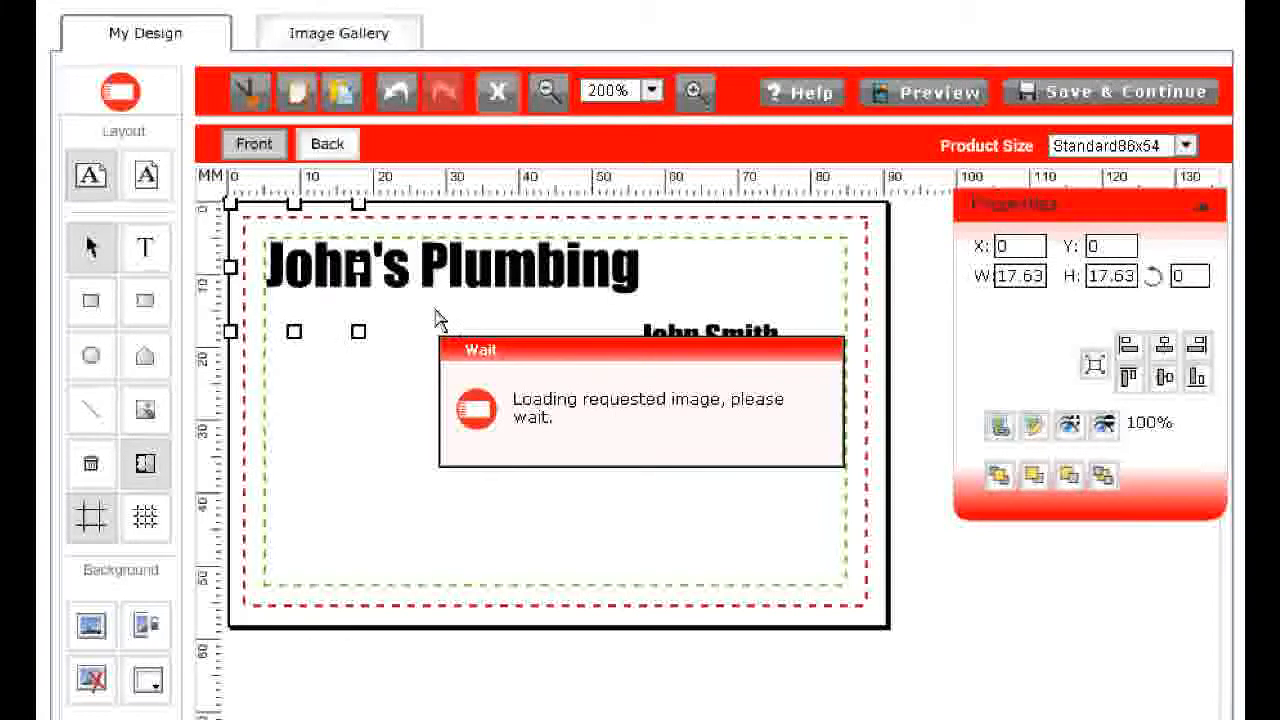
pyautogui.moveTo(300, 252); pyautogui.dragTo(534, 400)
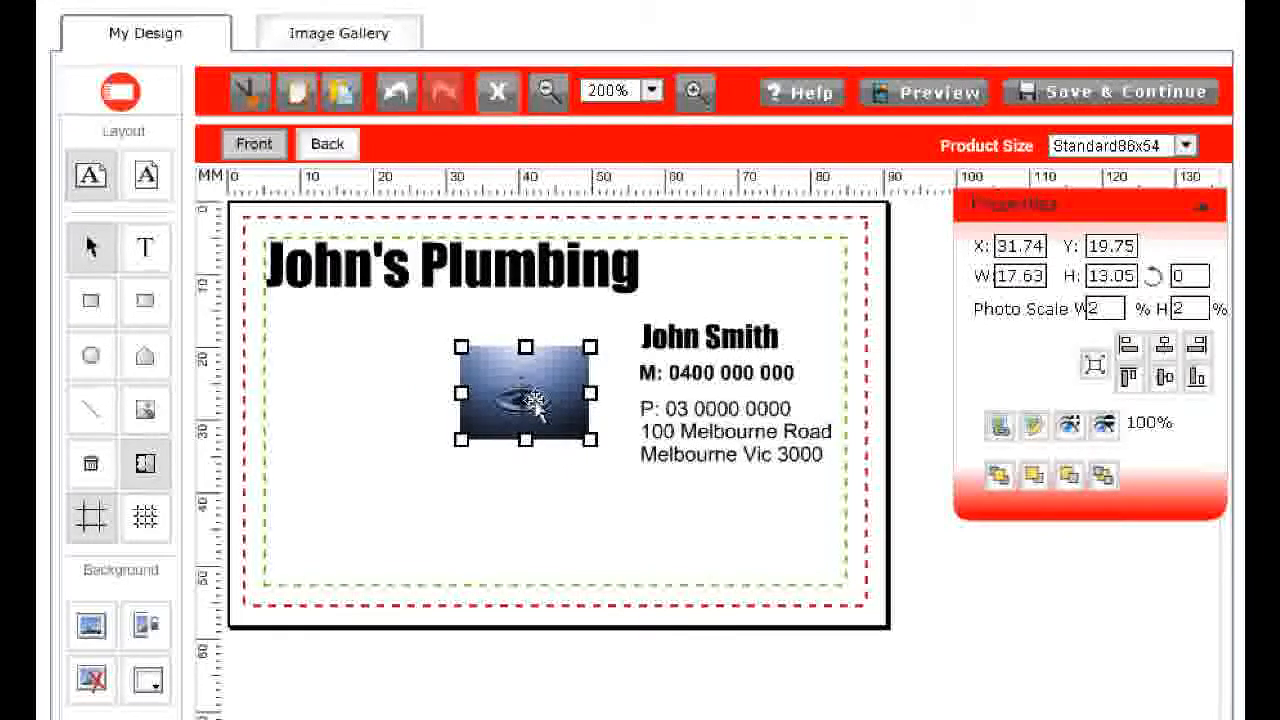
# Set the water image's alpha to 75%
pyautogui.click(1106, 426)
pyautogui.click(1106, 426)
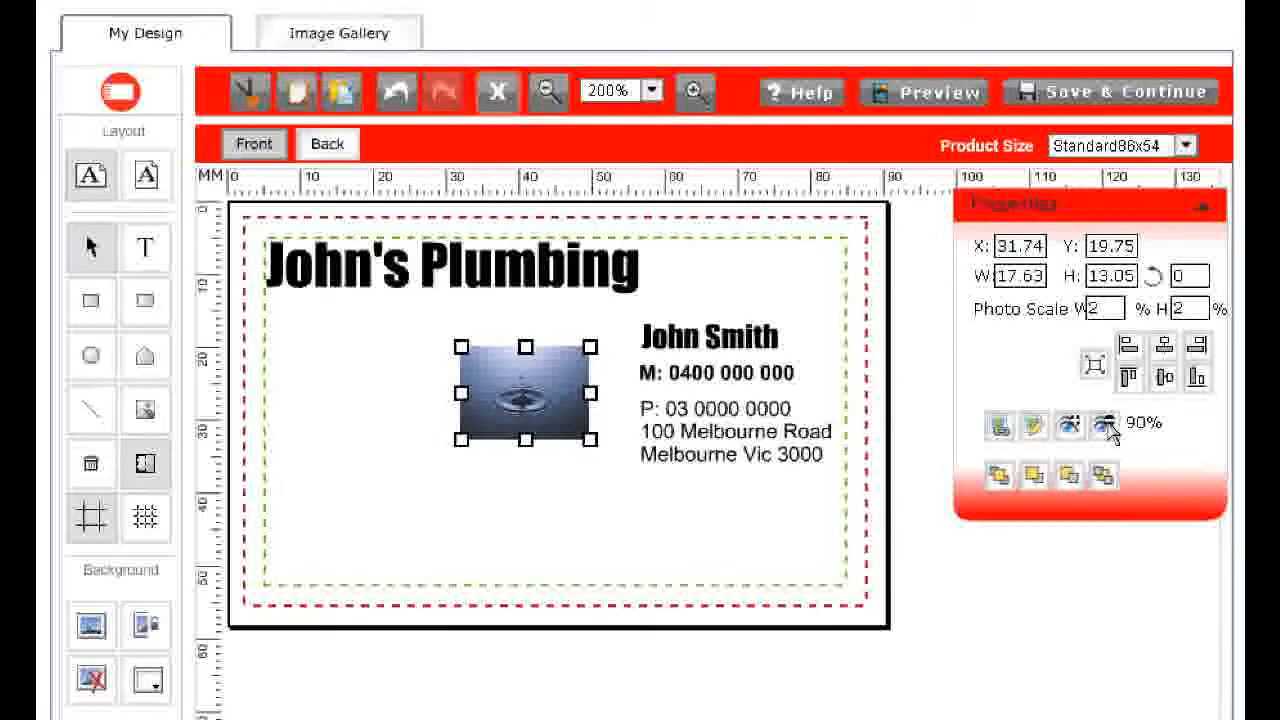
pyautogui.click(1106, 426)
pyautogui.click(1106, 426)
pyautogui.click(1106, 426)
pyautogui.click(1106, 426)
pyautogui.click(1106, 426)
pyautogui.click(1106, 426)
pyautogui.click(1106, 426)
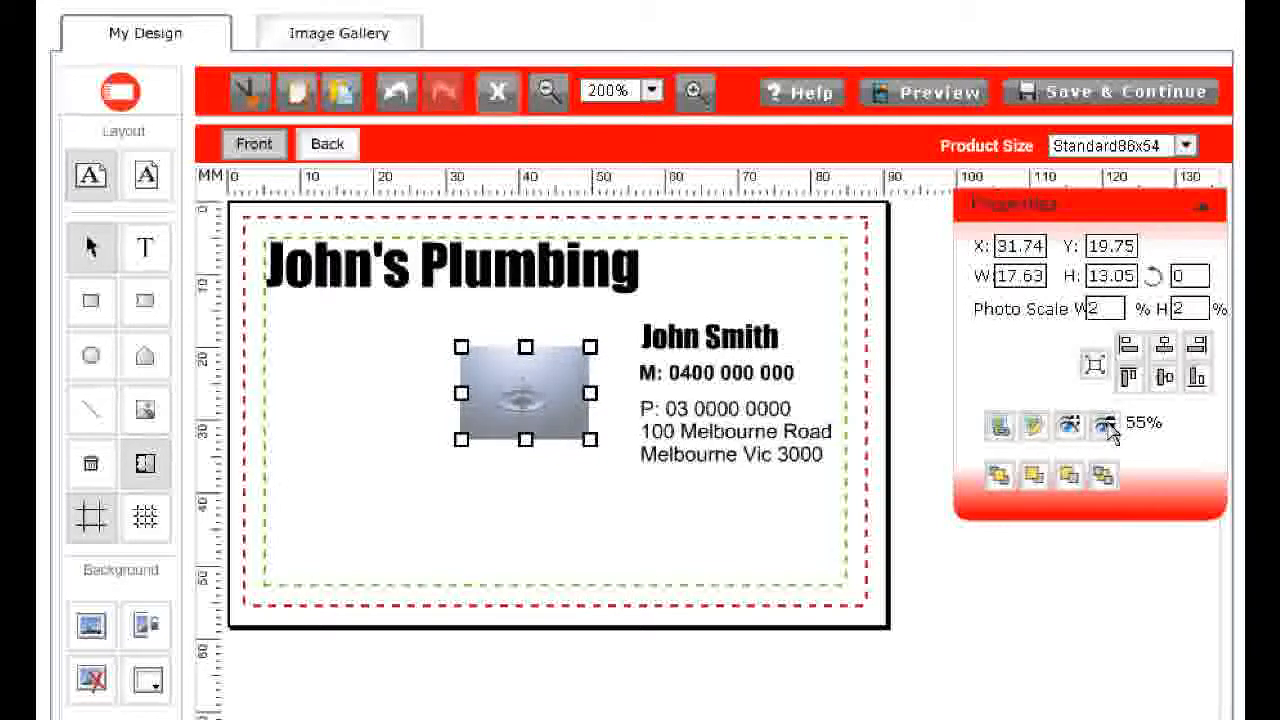
pyautogui.click(1106, 426)
pyautogui.click(1106, 426)
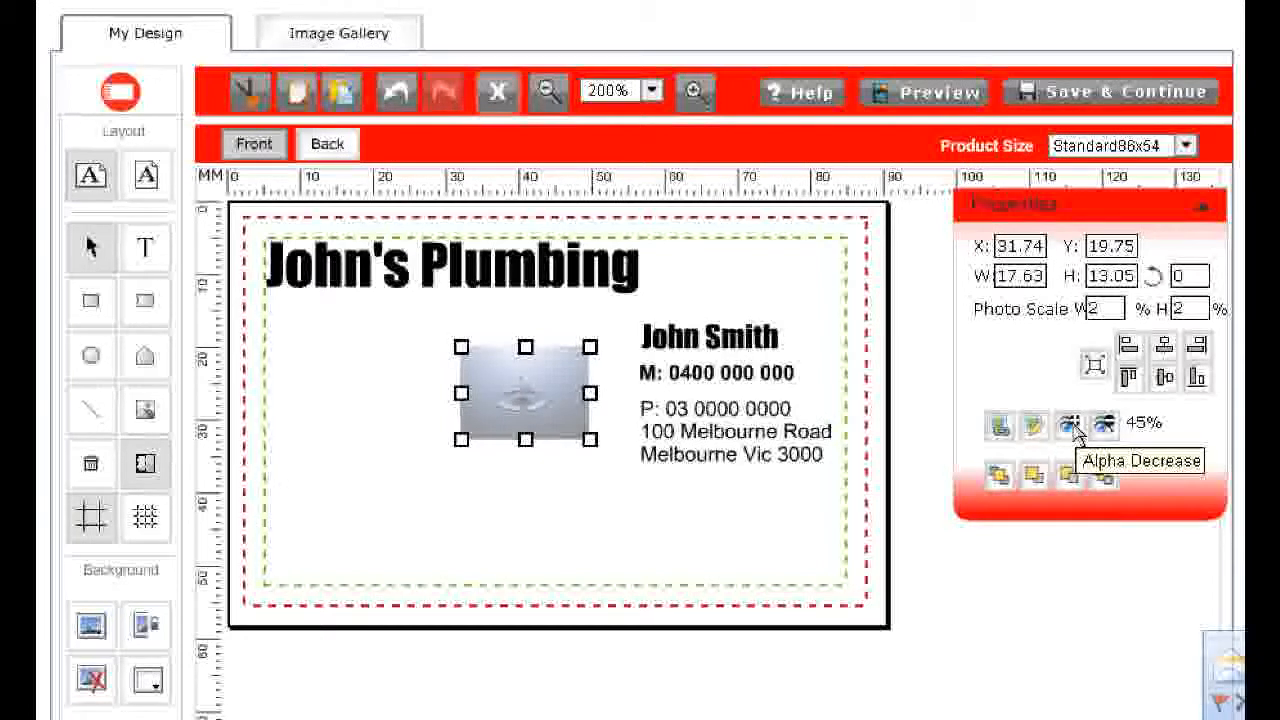
pyautogui.click(1070, 426)
pyautogui.click(1070, 426)
pyautogui.click(1070, 426)
# Set the water image's alpha back to 100%
pyautogui.click(1070, 426)
pyautogui.click(1070, 426)
pyautogui.click(1070, 426)
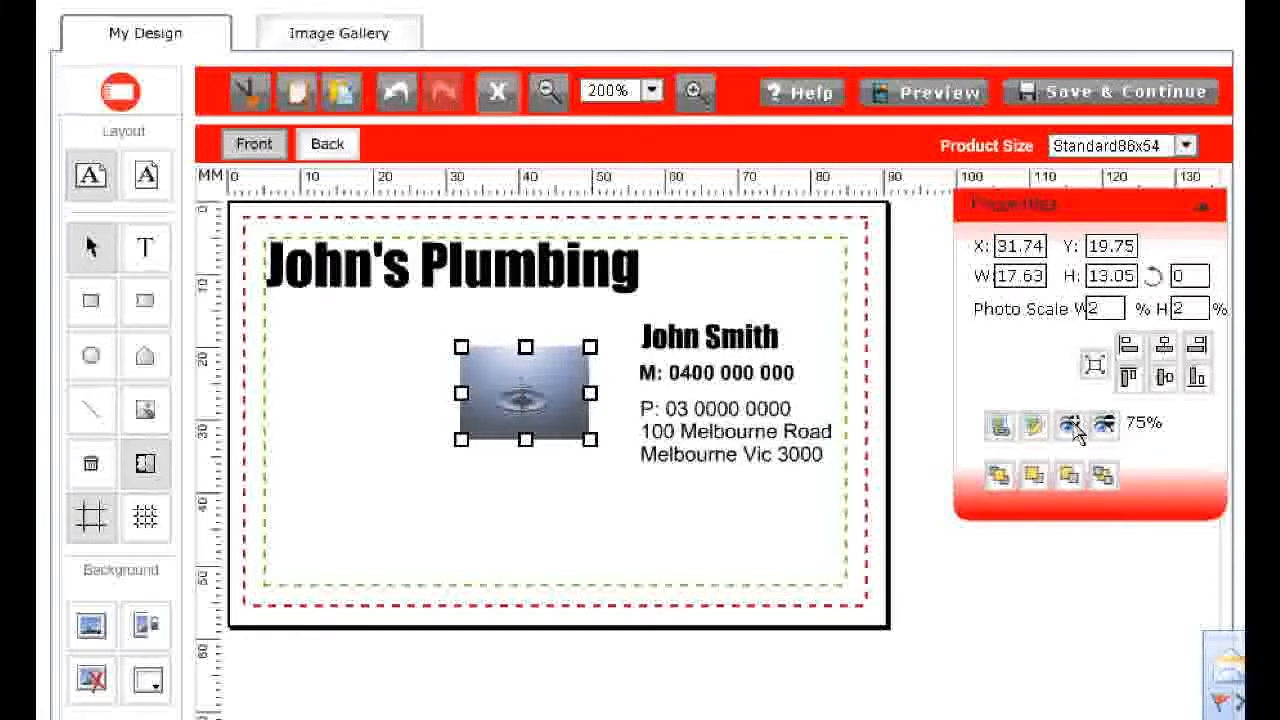
pyautogui.click(1070, 426)
pyautogui.click(1070, 426)
pyautogui.click(1070, 426)
pyautogui.click(1070, 426)
pyautogui.click(1070, 426)
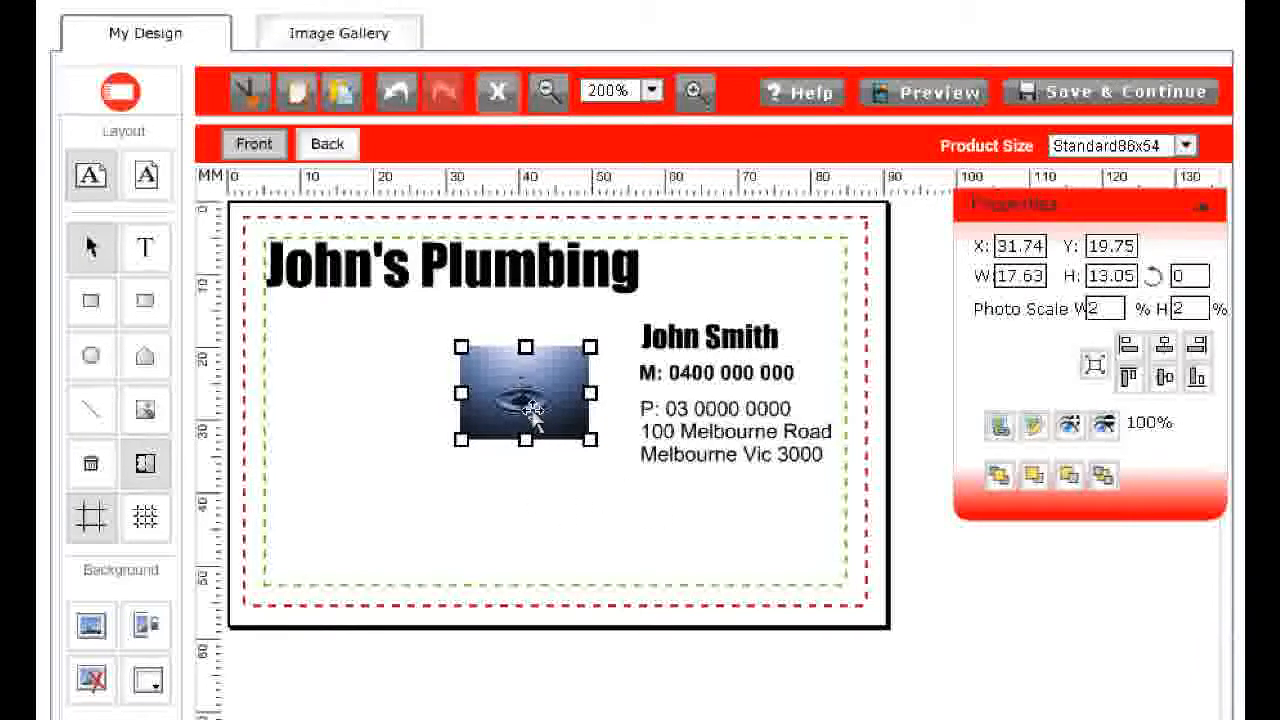
# Enlarge the water image to cover the whole card and send it behind the text
pyautogui.moveTo(535, 413); pyautogui.dragTo(894, 689)
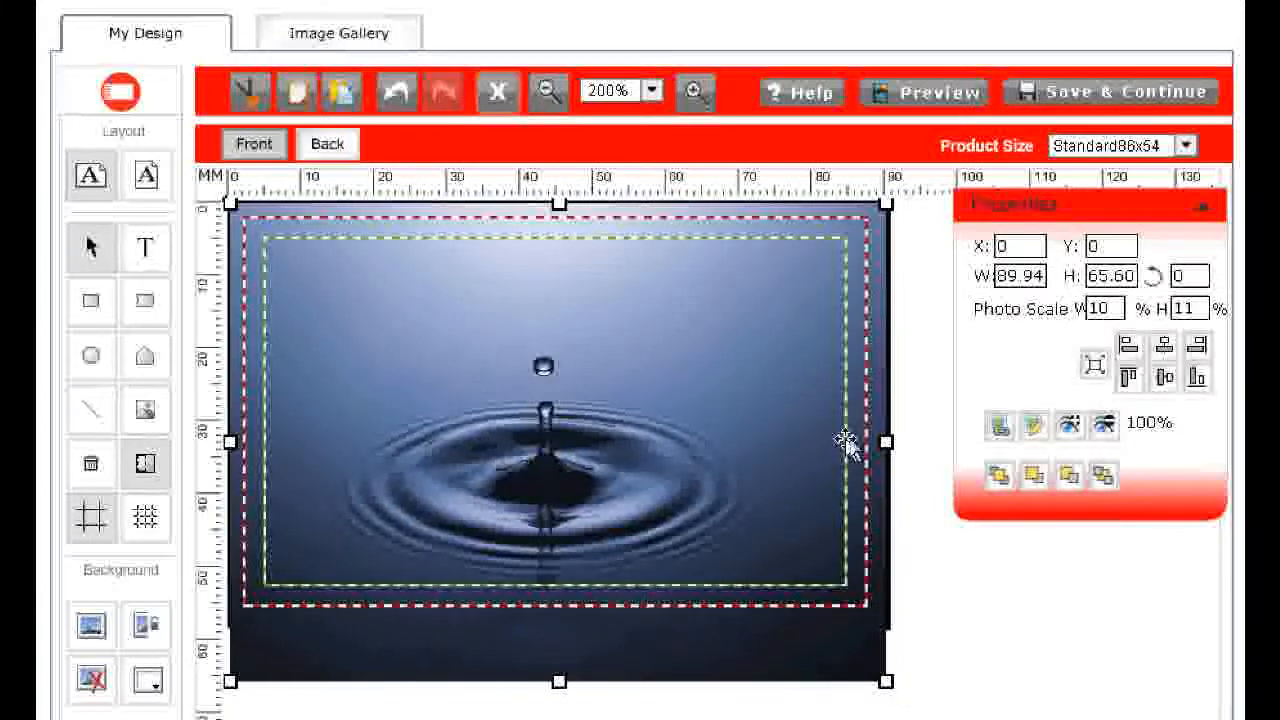
pyautogui.click(1105, 479)
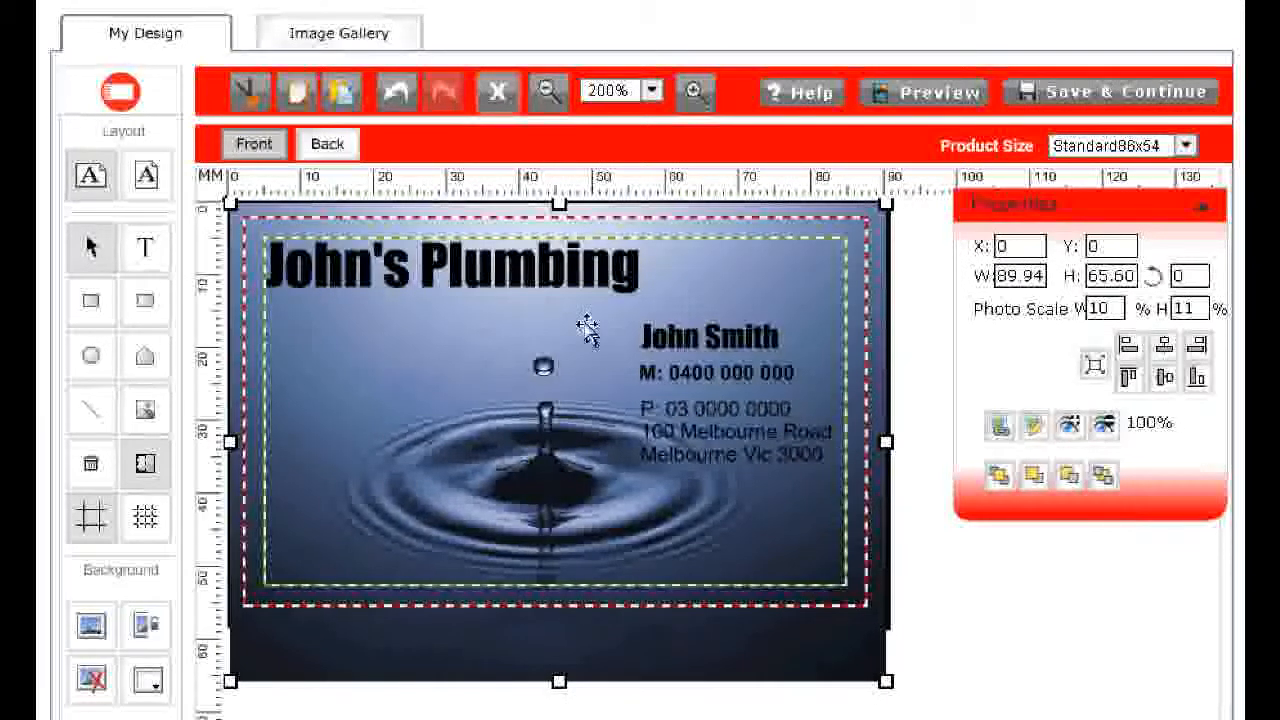
# Colour the John's Plumbing title dark blue #1B3561
pyautogui.click(562, 272)
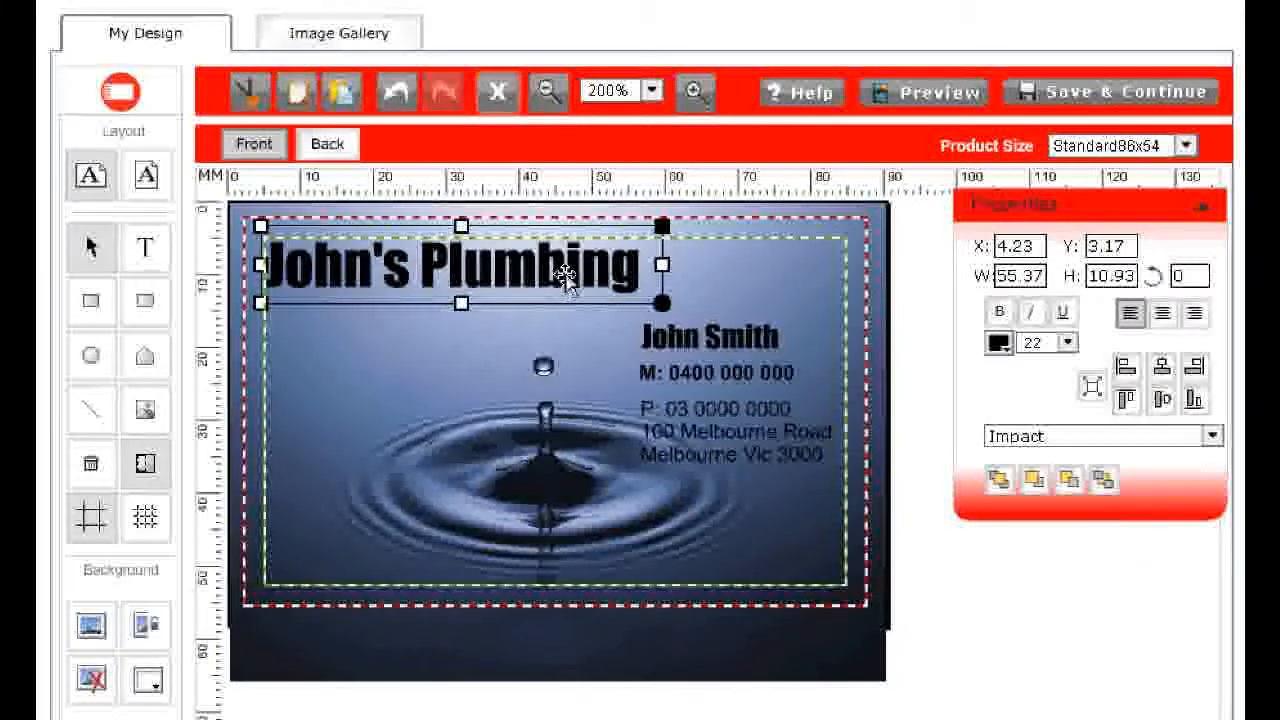
pyautogui.click(998, 345)
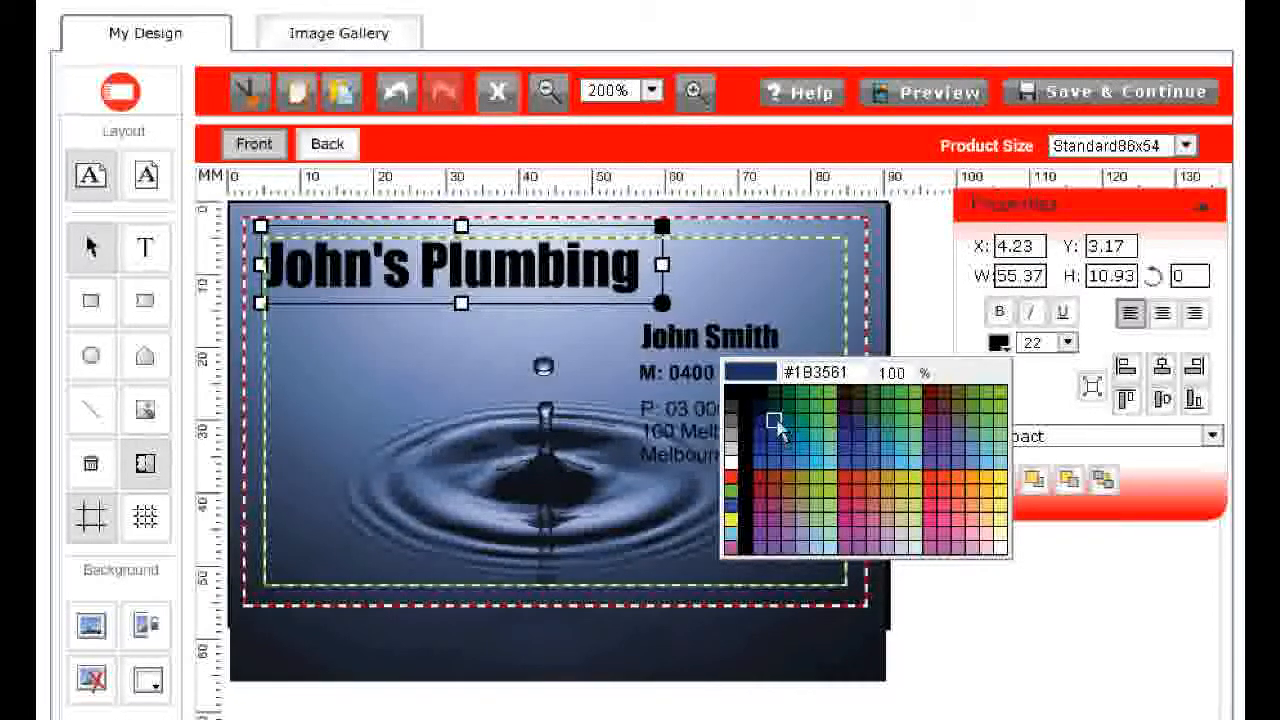
pyautogui.click(776, 424)
# Colour the owner's name John Smith the same dark blue
pyautogui.click(730, 338)
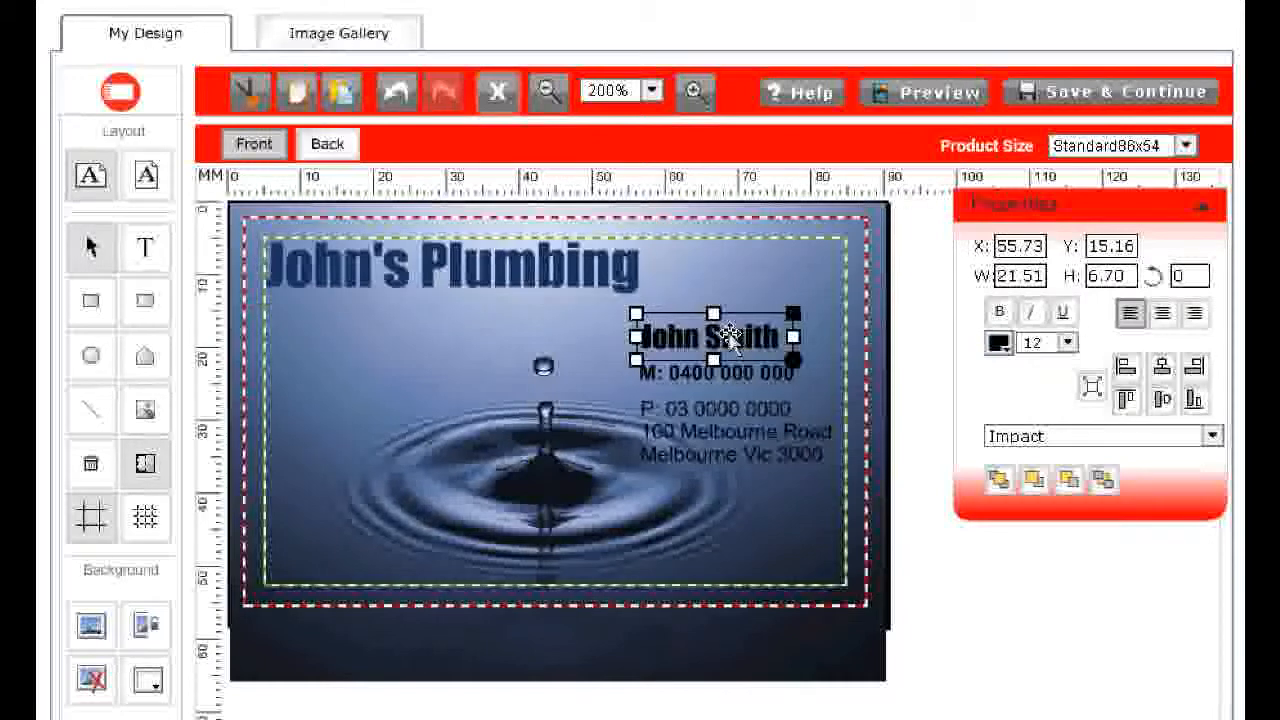
pyautogui.click(998, 345)
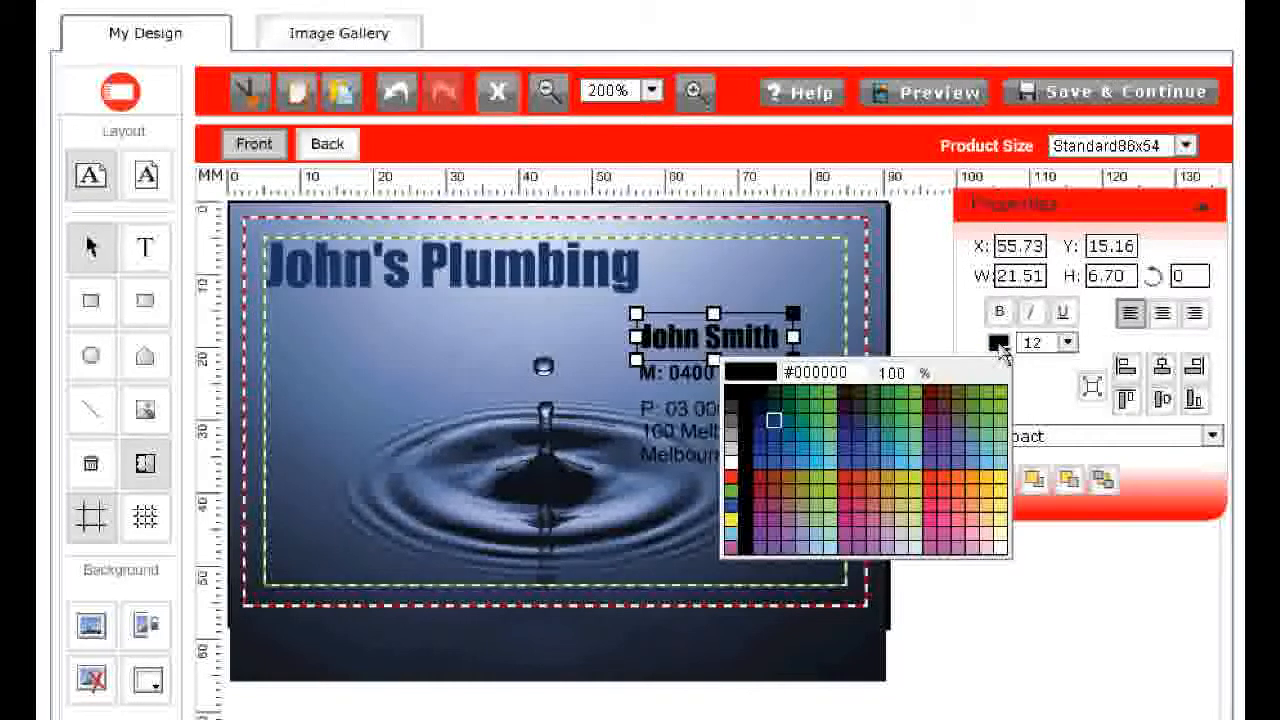
pyautogui.click(775, 423)
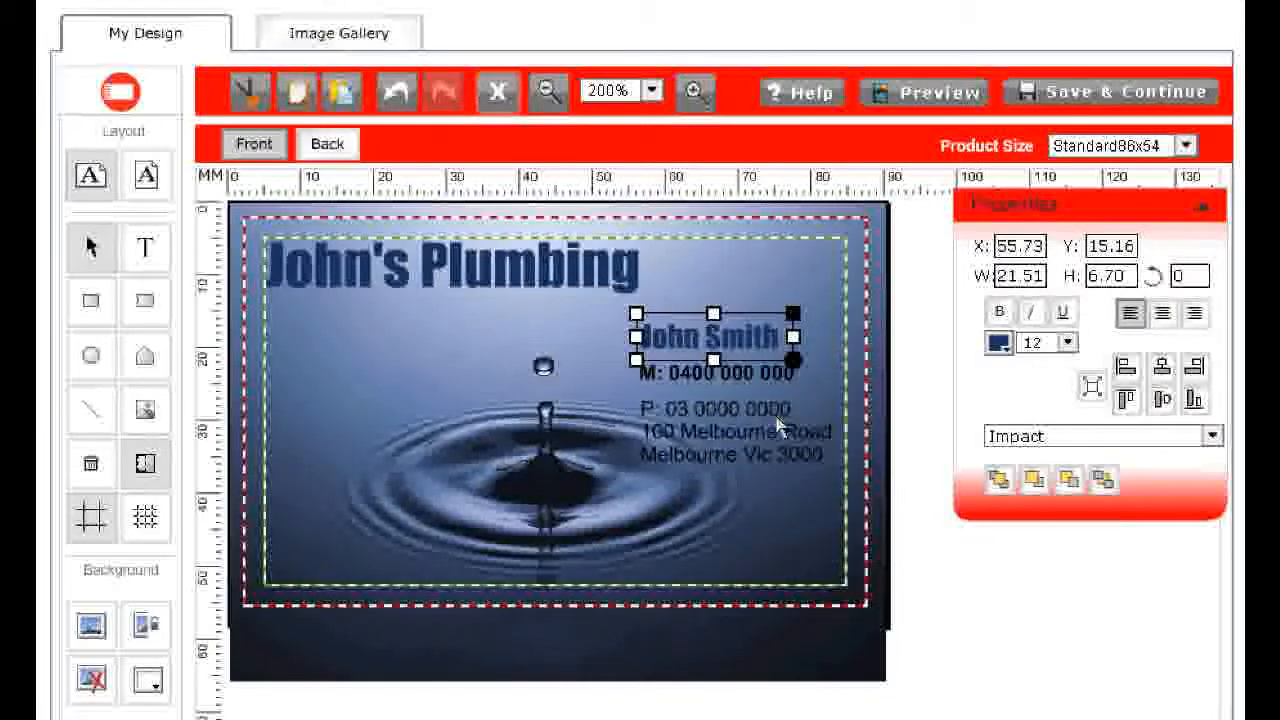
# Colour the mobile number and the landline and address text white
pyautogui.click(755, 374)
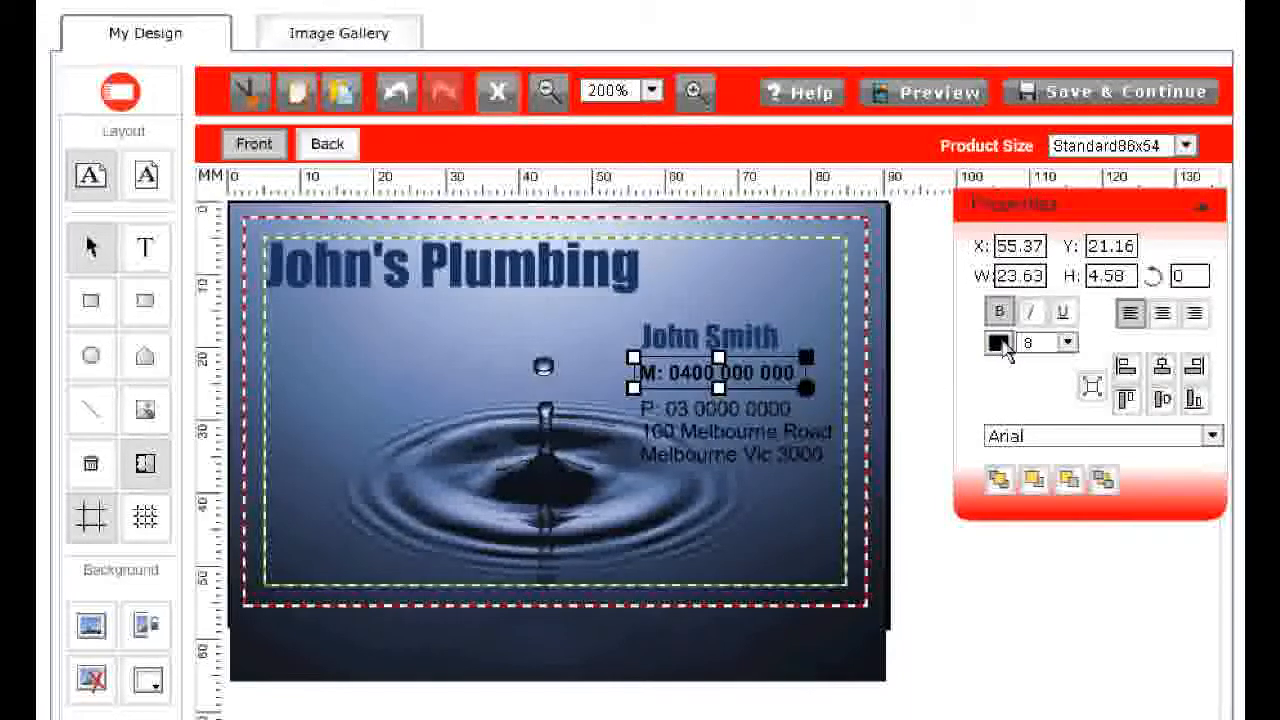
pyautogui.click(1000, 343)
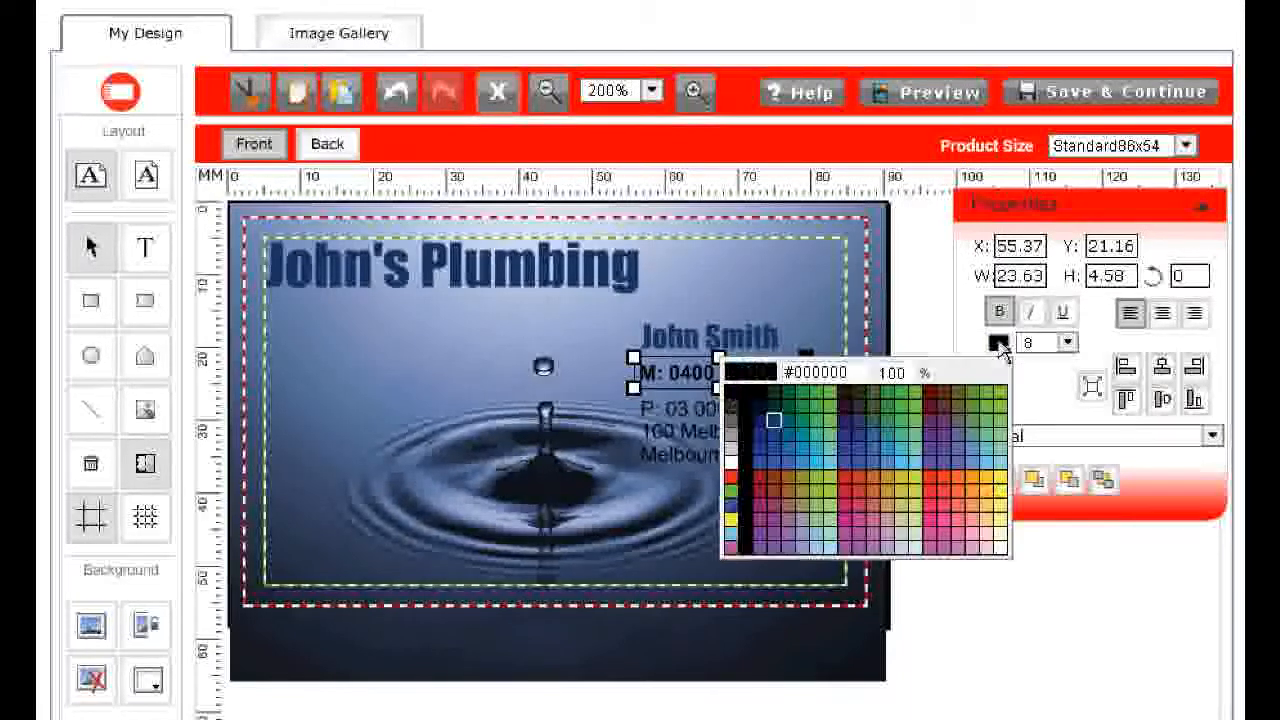
pyautogui.click(731, 464)
pyautogui.click(731, 462)
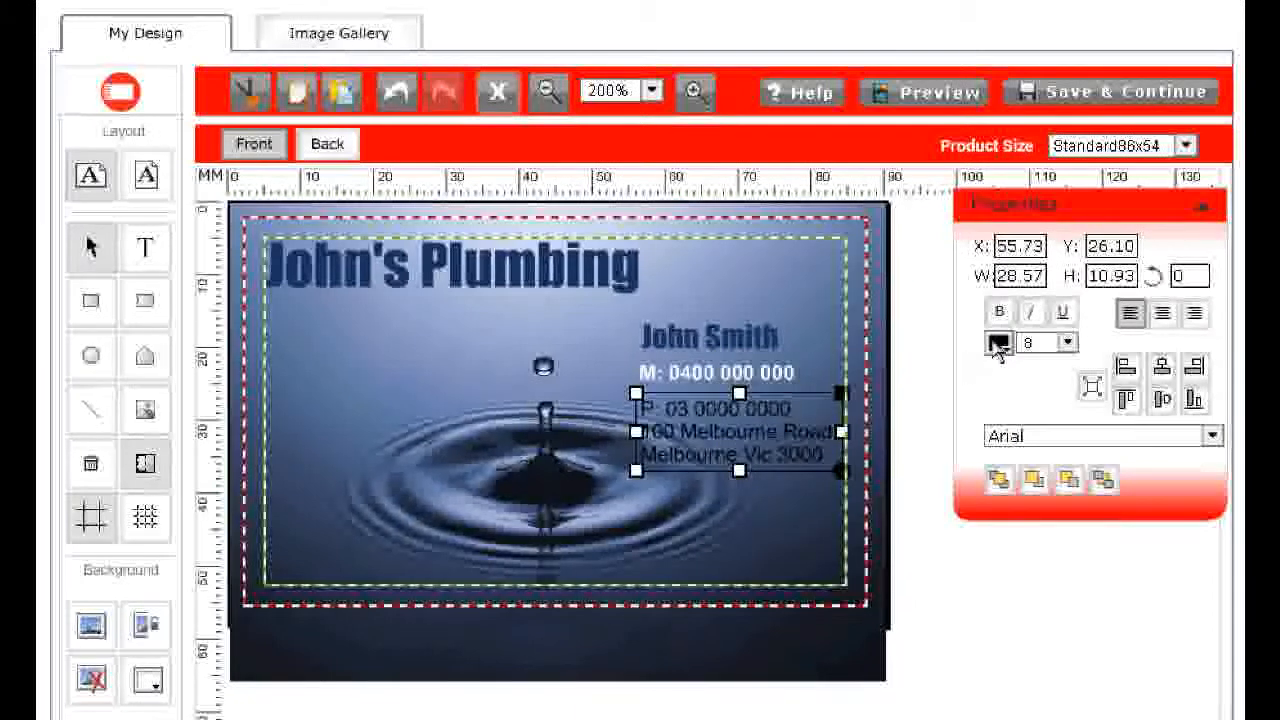
pyautogui.click(999, 343)
pyautogui.click(731, 463)
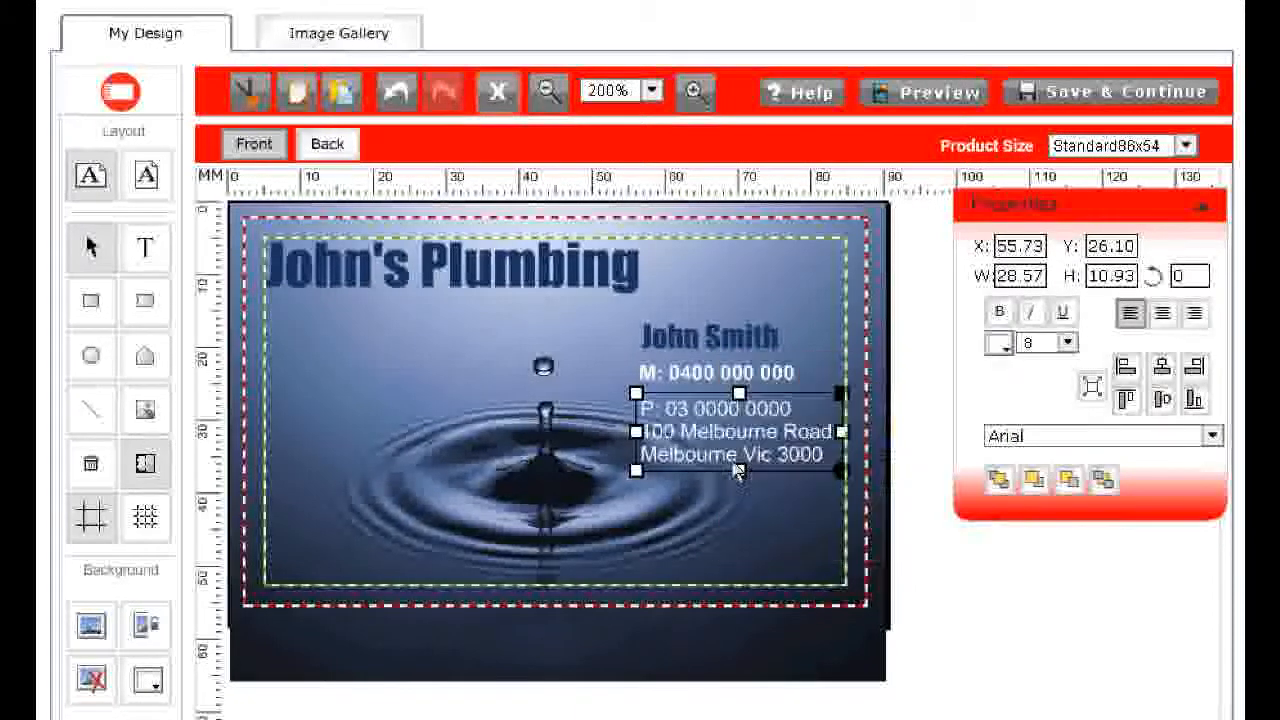
# Switch to the card's back and fill its background dark blue #1B3561
pyautogui.click(838, 298)
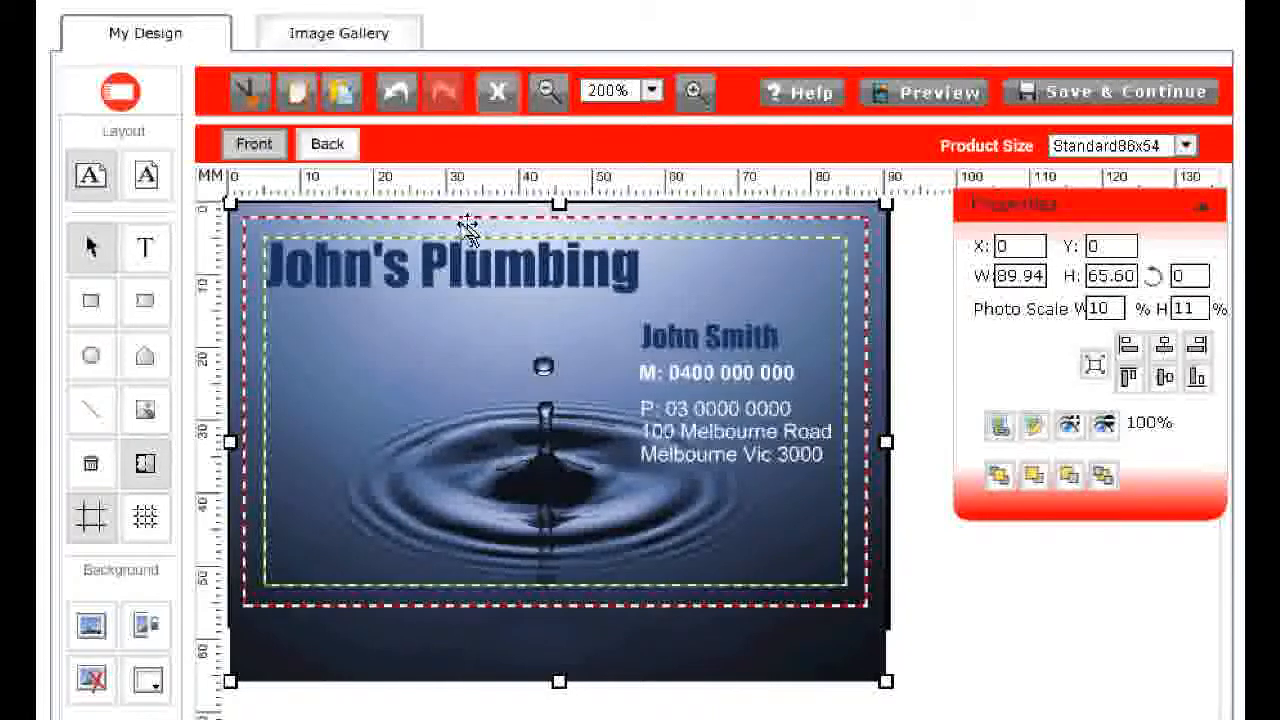
pyautogui.click(345, 147)
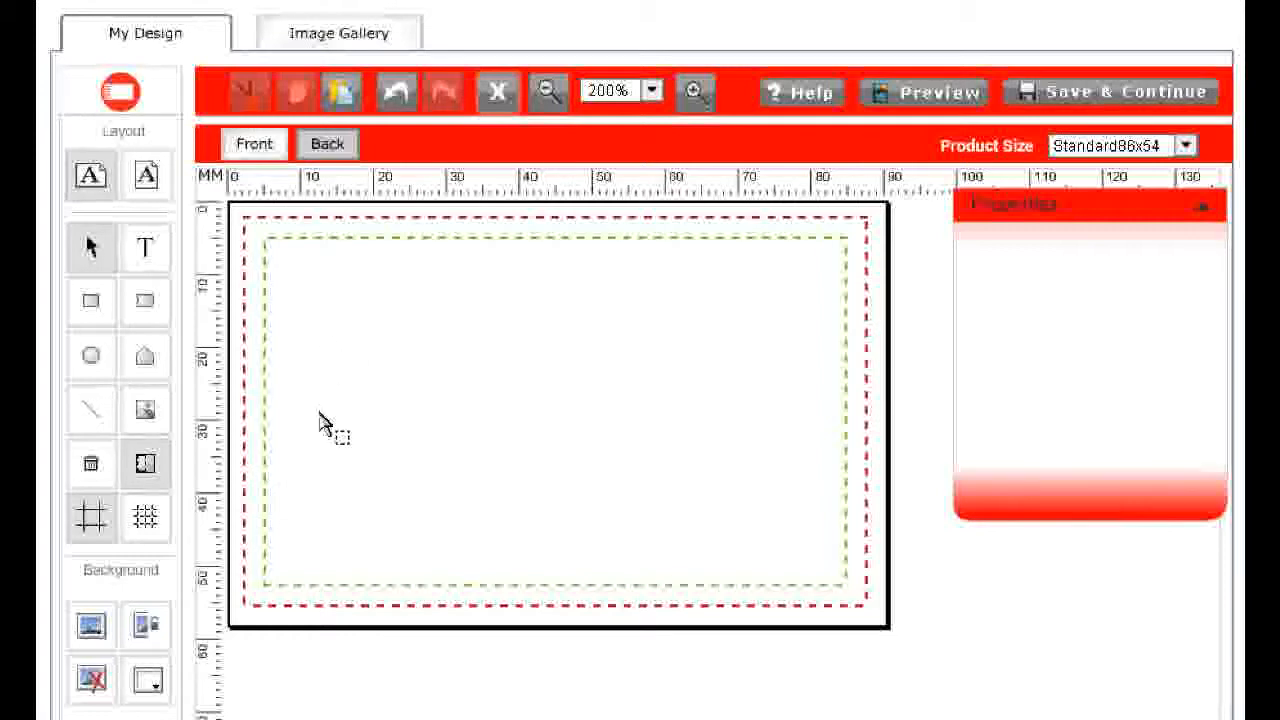
pyautogui.scroll(-2, 590, 500)
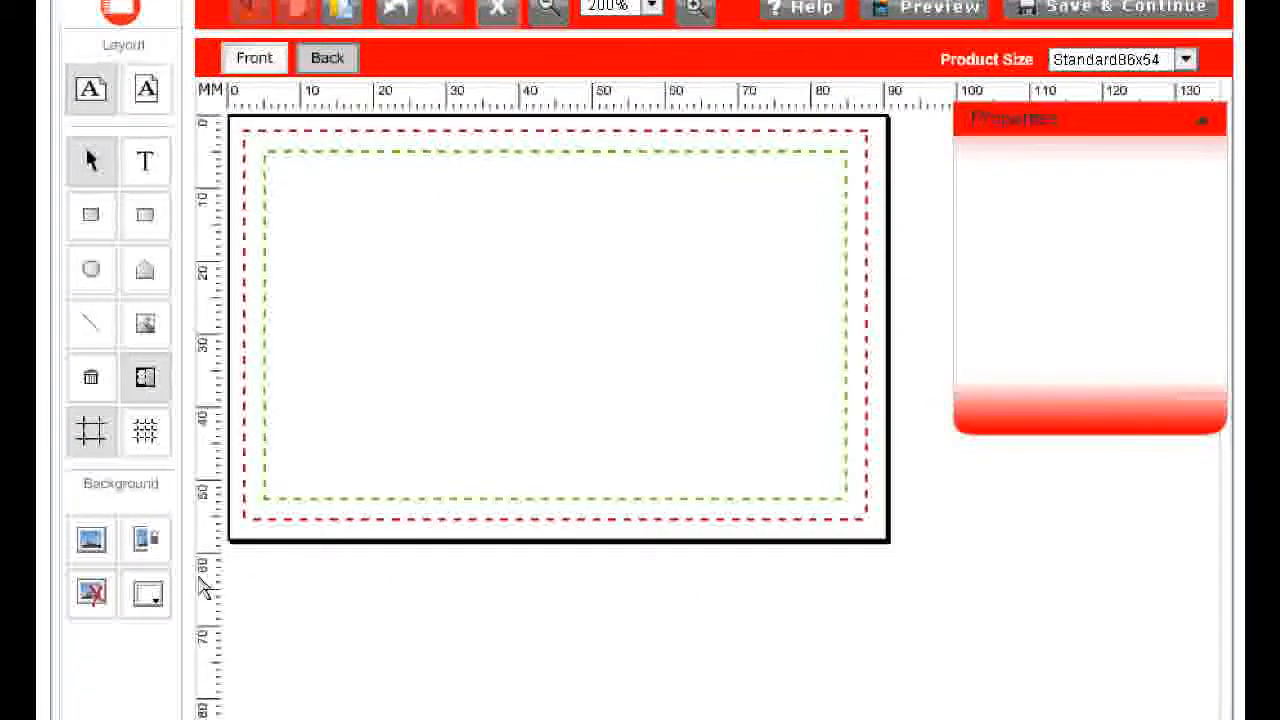
pyautogui.click(148, 596)
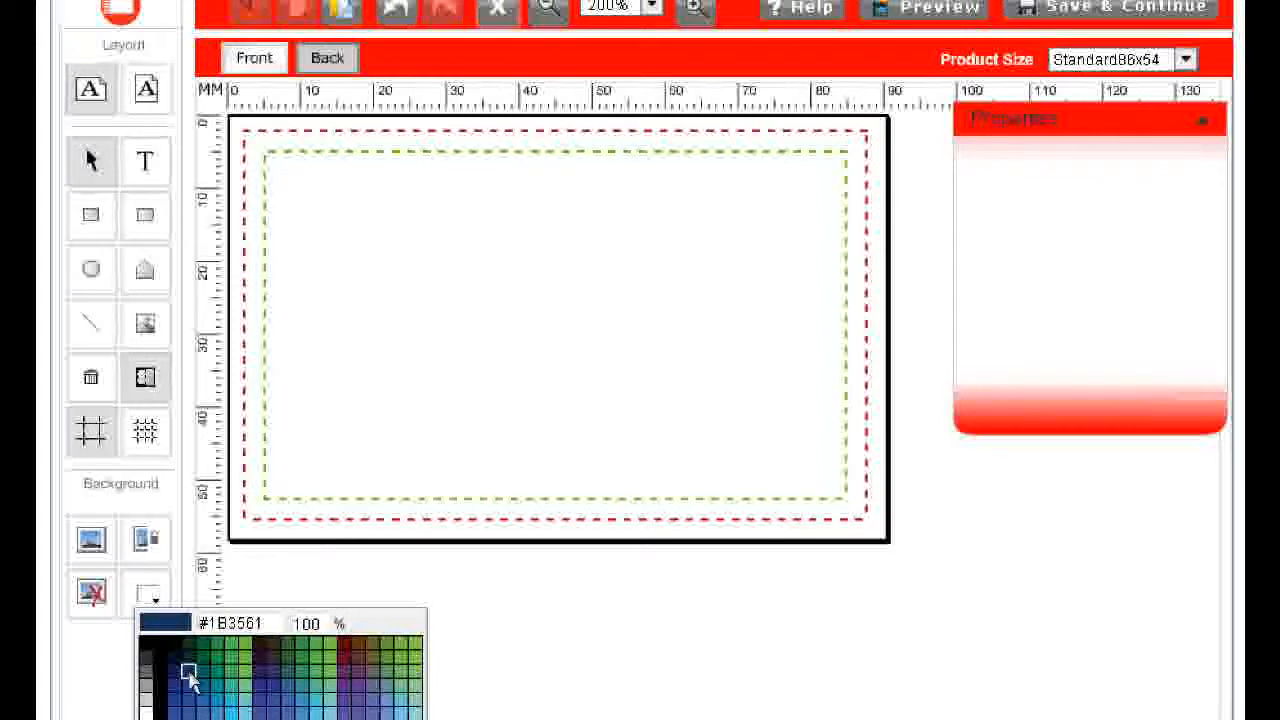
pyautogui.click(189, 673)
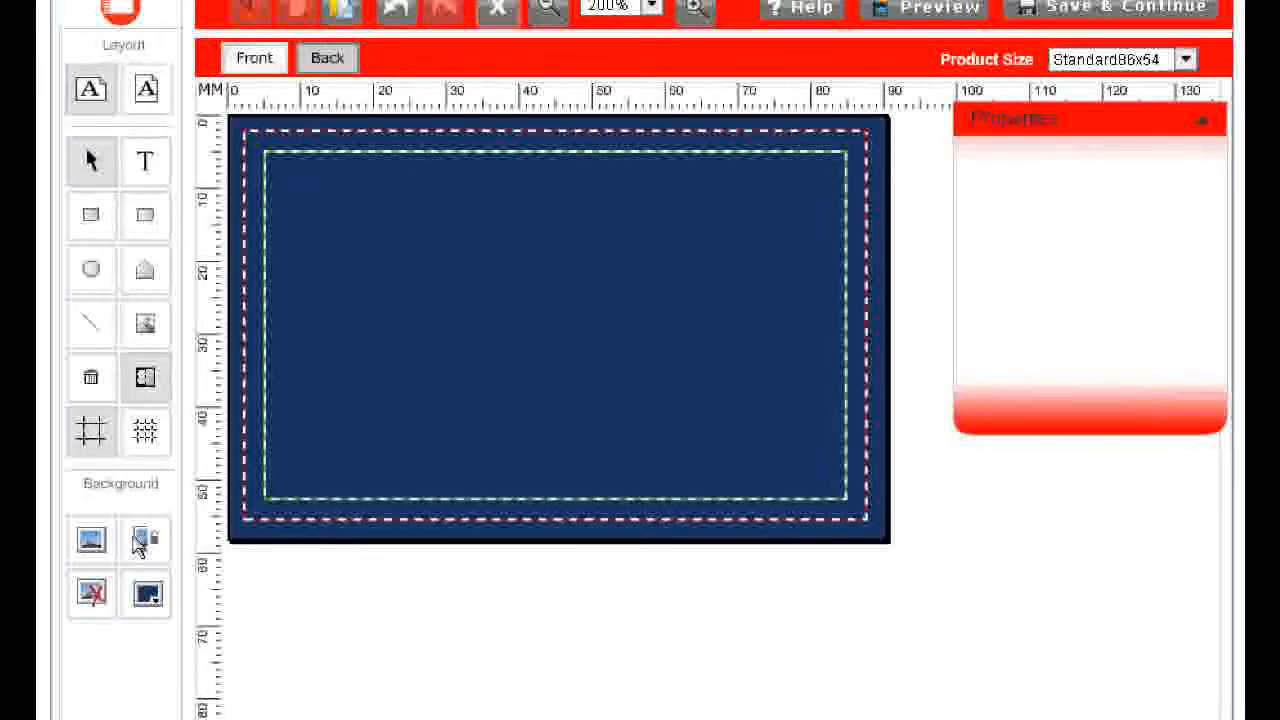
pyautogui.scroll(2, 640, 360)
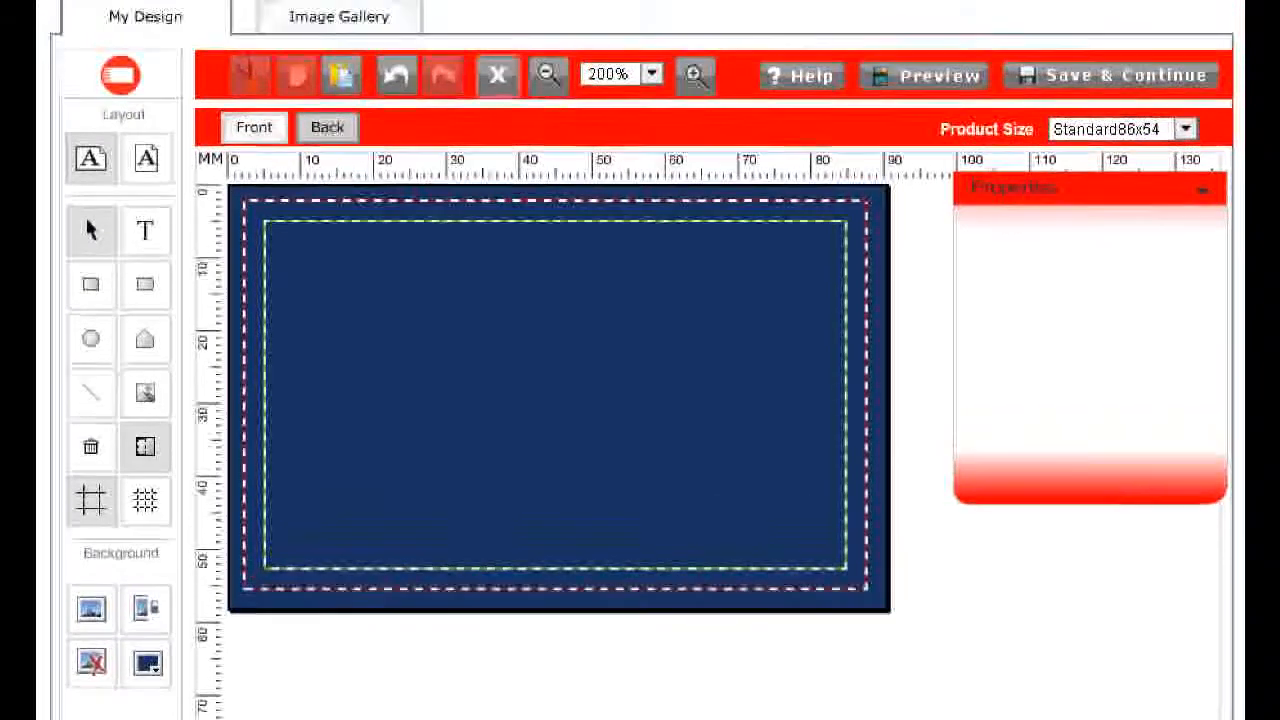
pyautogui.scroll(-1, 640, 360)
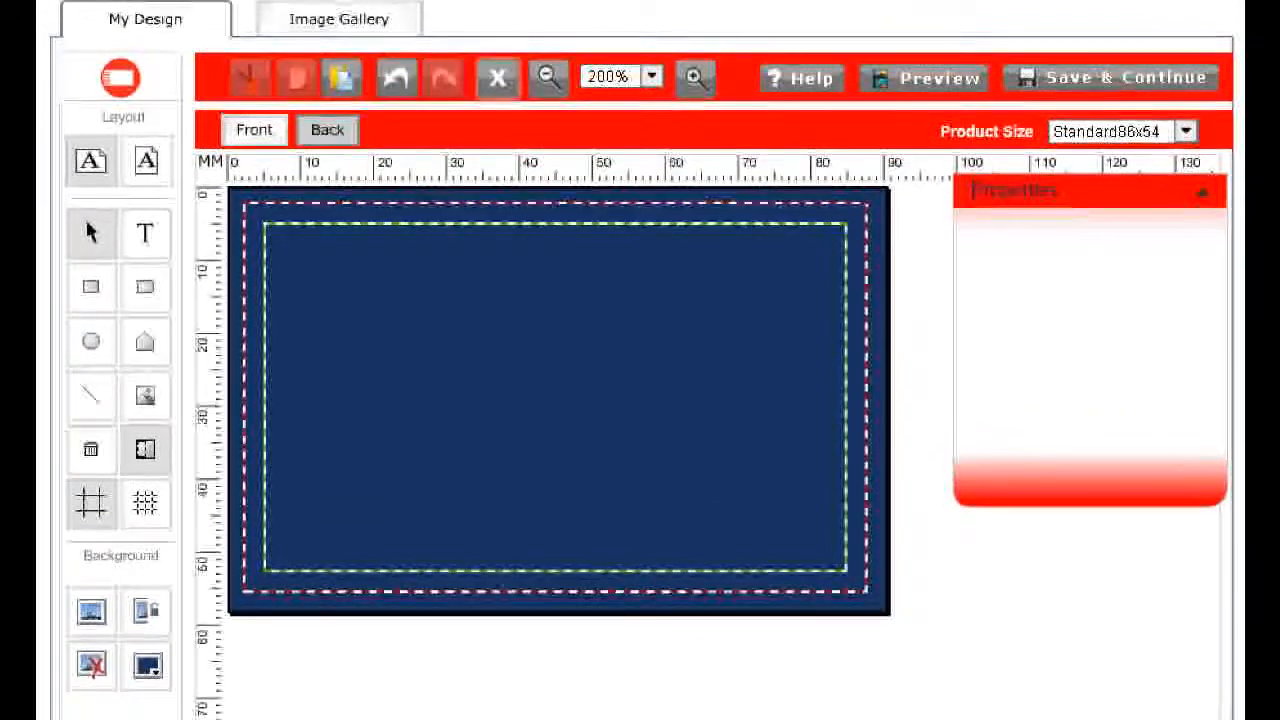
pyautogui.scroll(1, 640, 360)
pyautogui.scroll(-1, 640, 360)
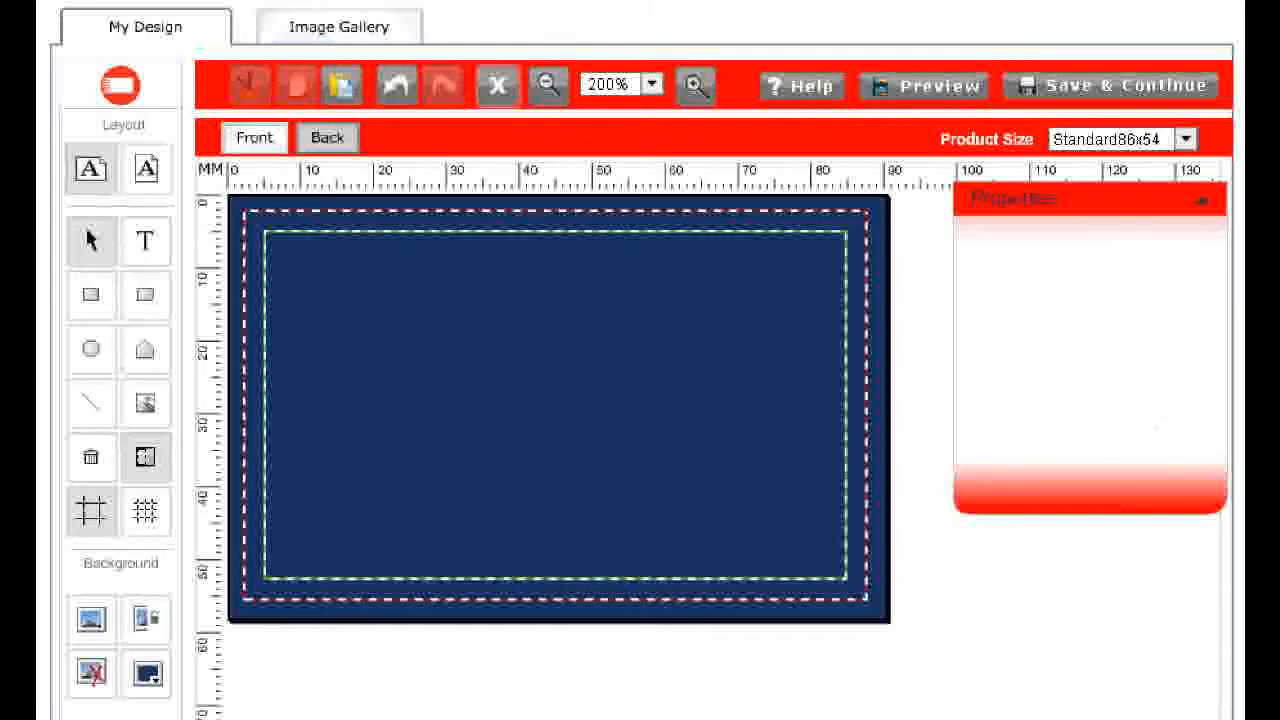
pyautogui.click(92, 296)
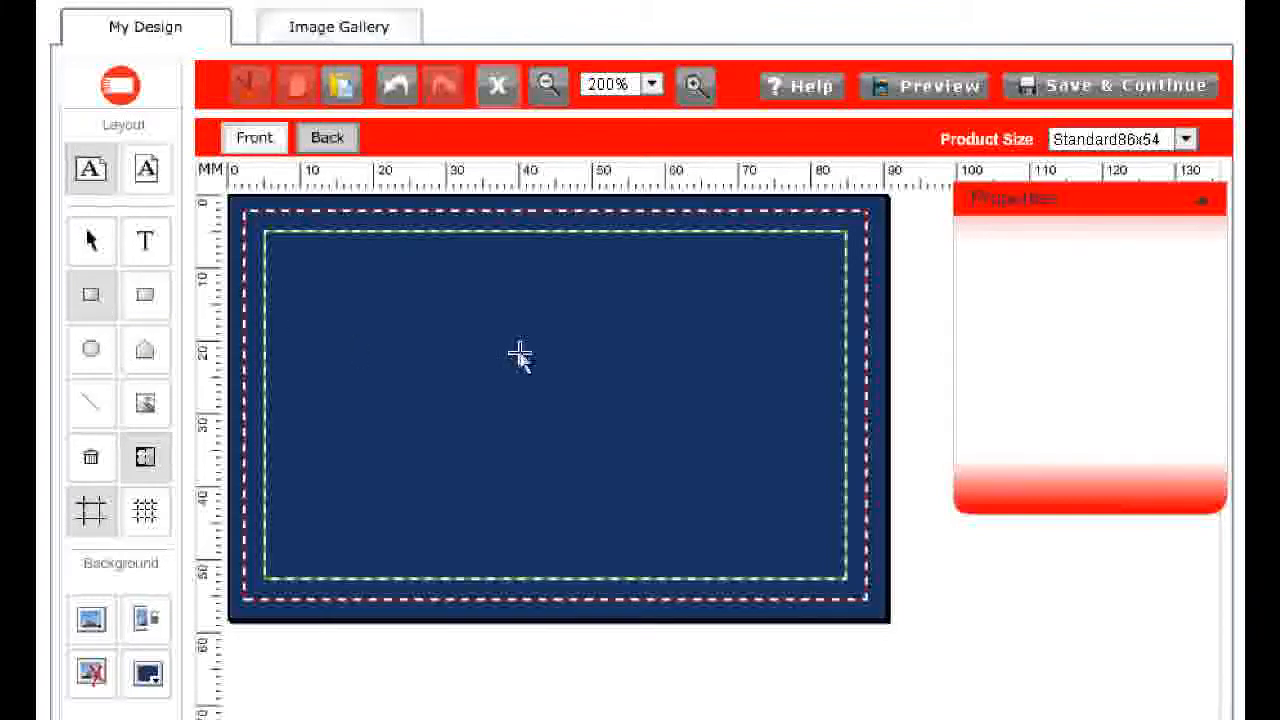
pyautogui.moveTo(388, 301); pyautogui.dragTo(963, 638)
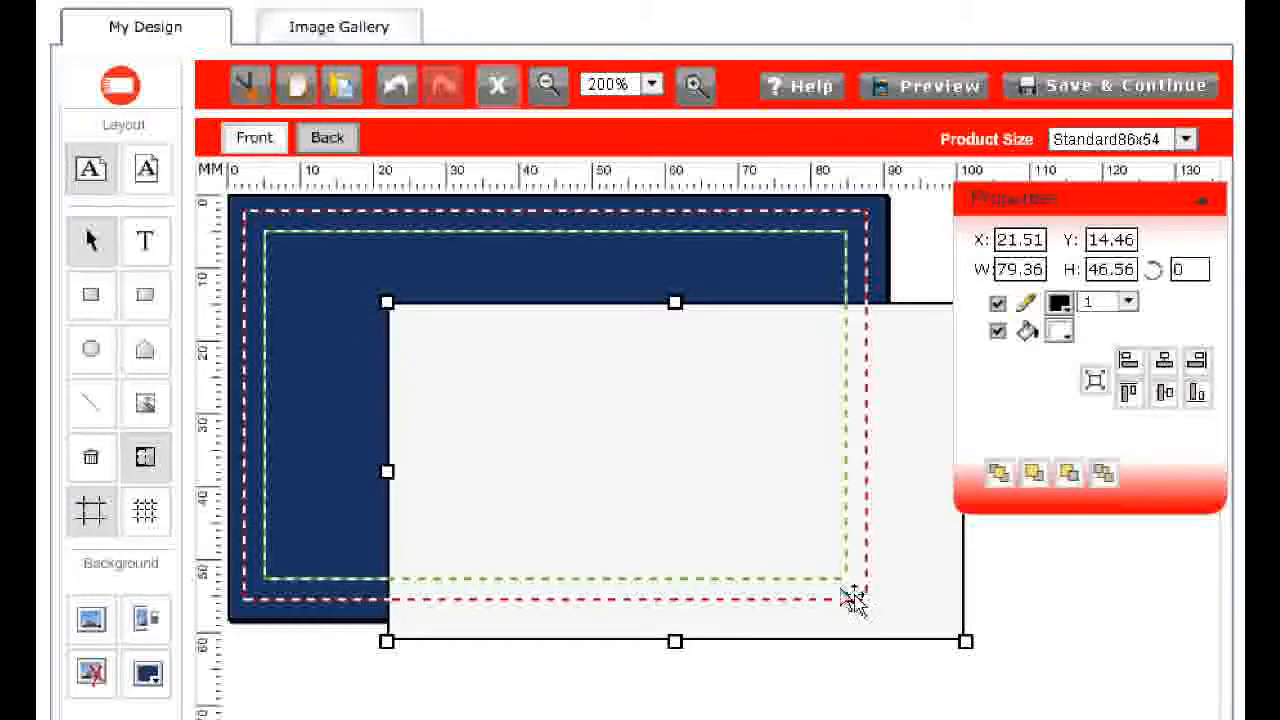
pyautogui.press('Delete')
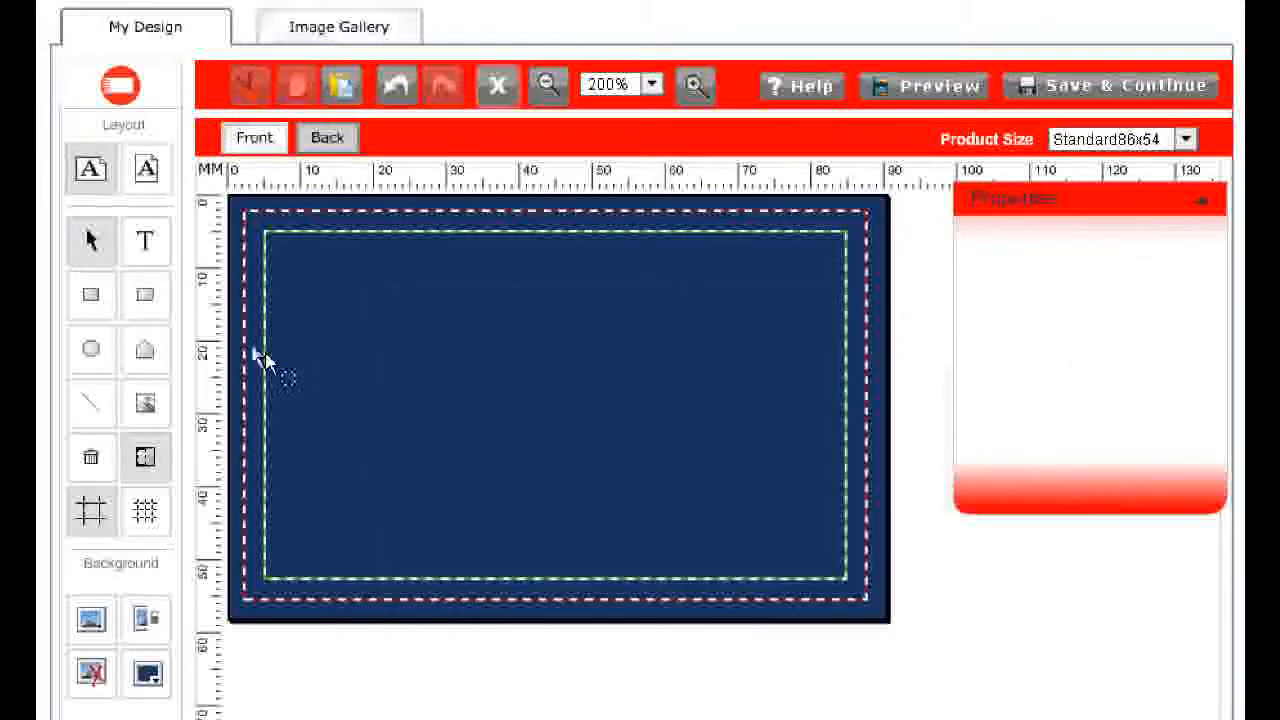
pyautogui.click(145, 294)
pyautogui.moveTo(282, 287); pyautogui.dragTo(888, 692)
pyautogui.press('Delete')
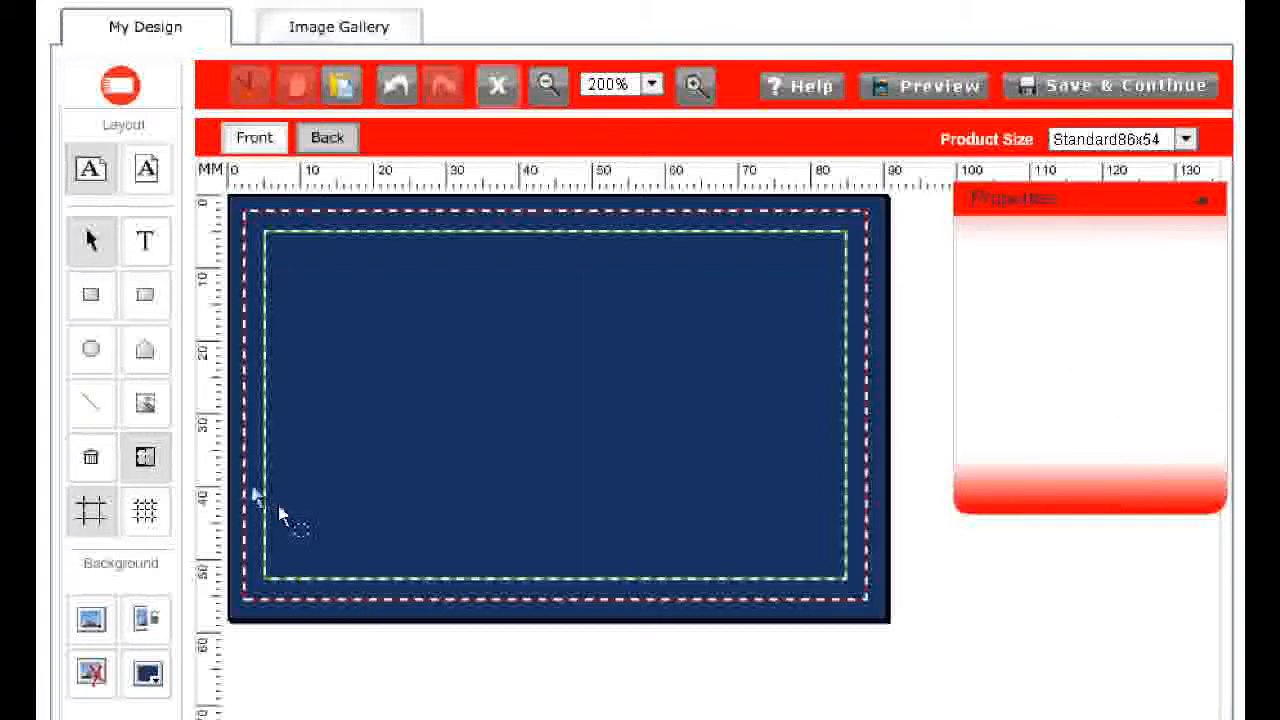
pyautogui.click(91, 348)
pyautogui.moveTo(345, 326); pyautogui.dragTo(637, 592)
pyautogui.press('Delete')
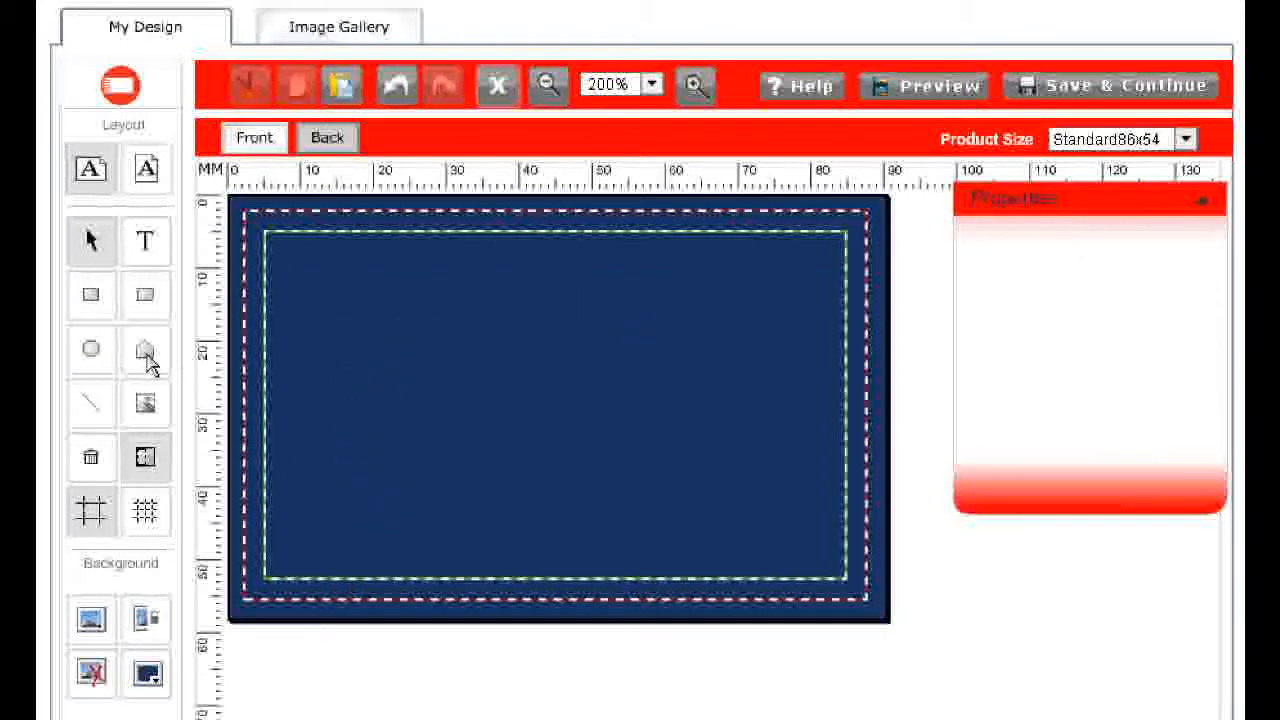
pyautogui.click(147, 358)
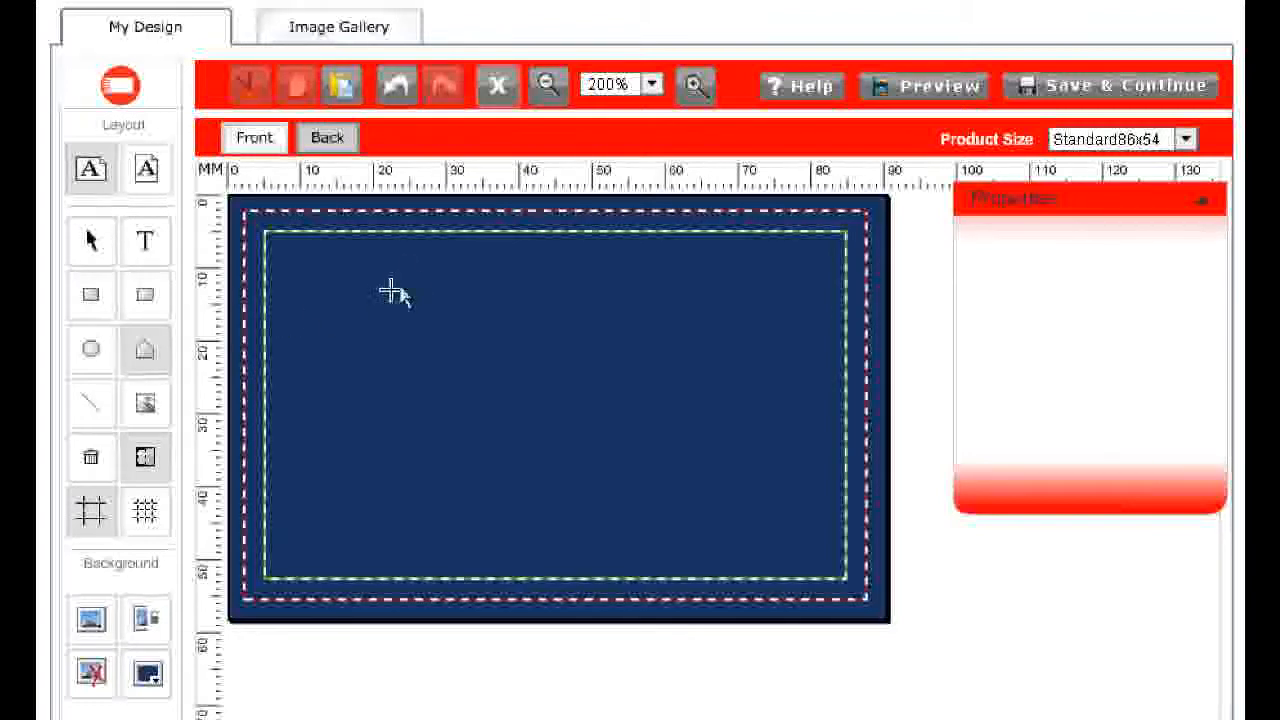
pyautogui.moveTo(421, 265)
pyautogui.mouseDown()
pyautogui.moveTo(800, 275)
pyautogui.moveTo(797, 250)
pyautogui.moveTo(768, 235)
pyautogui.moveTo(831, 351)
pyautogui.moveTo(605, 407)
pyautogui.moveTo(457, 494)
pyautogui.moveTo(554, 360)
pyautogui.moveTo(554, 330)
pyautogui.moveTo(325, 332)
pyautogui.moveTo(421, 268)
pyautogui.mouseUp()
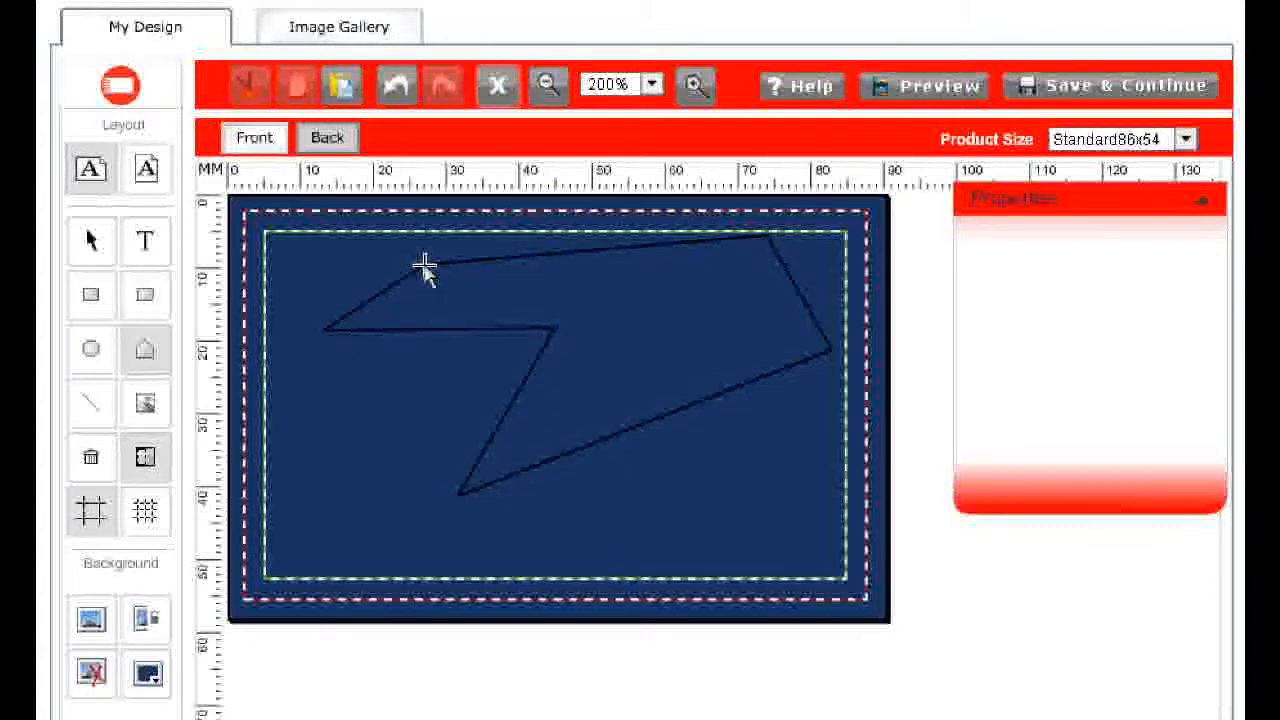
pyautogui.click(425, 270)
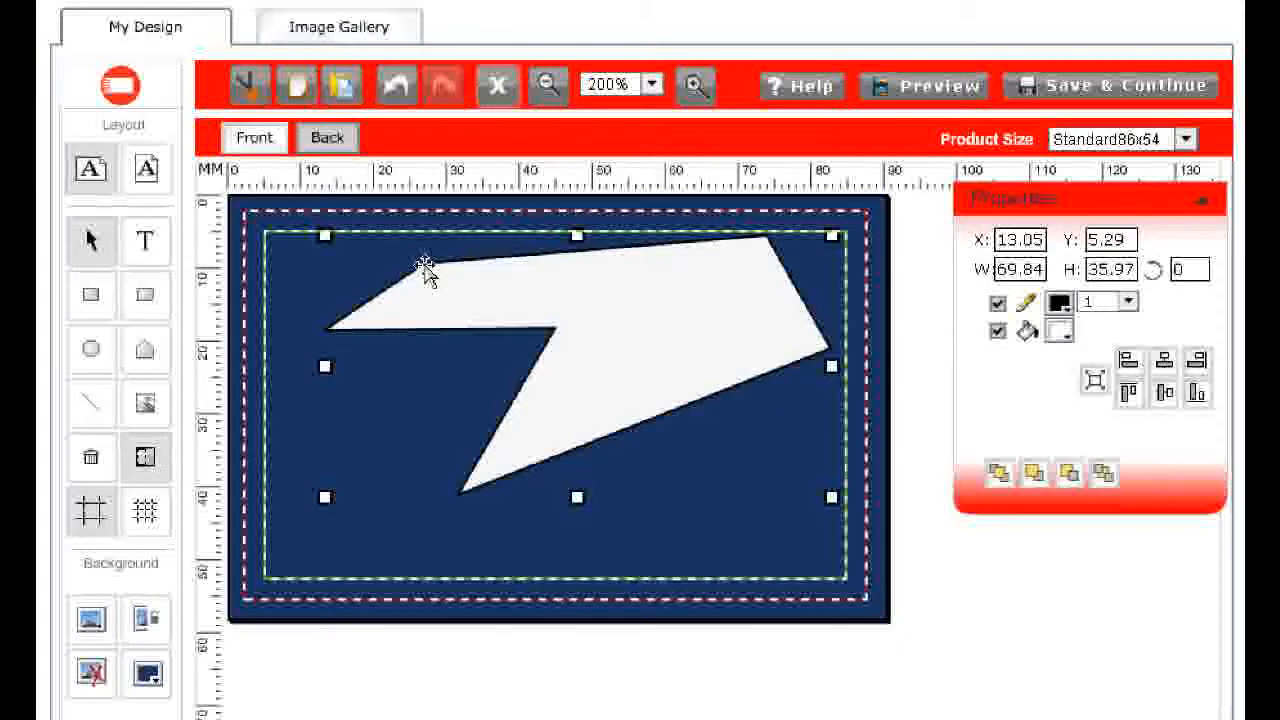
pyautogui.press('Delete')
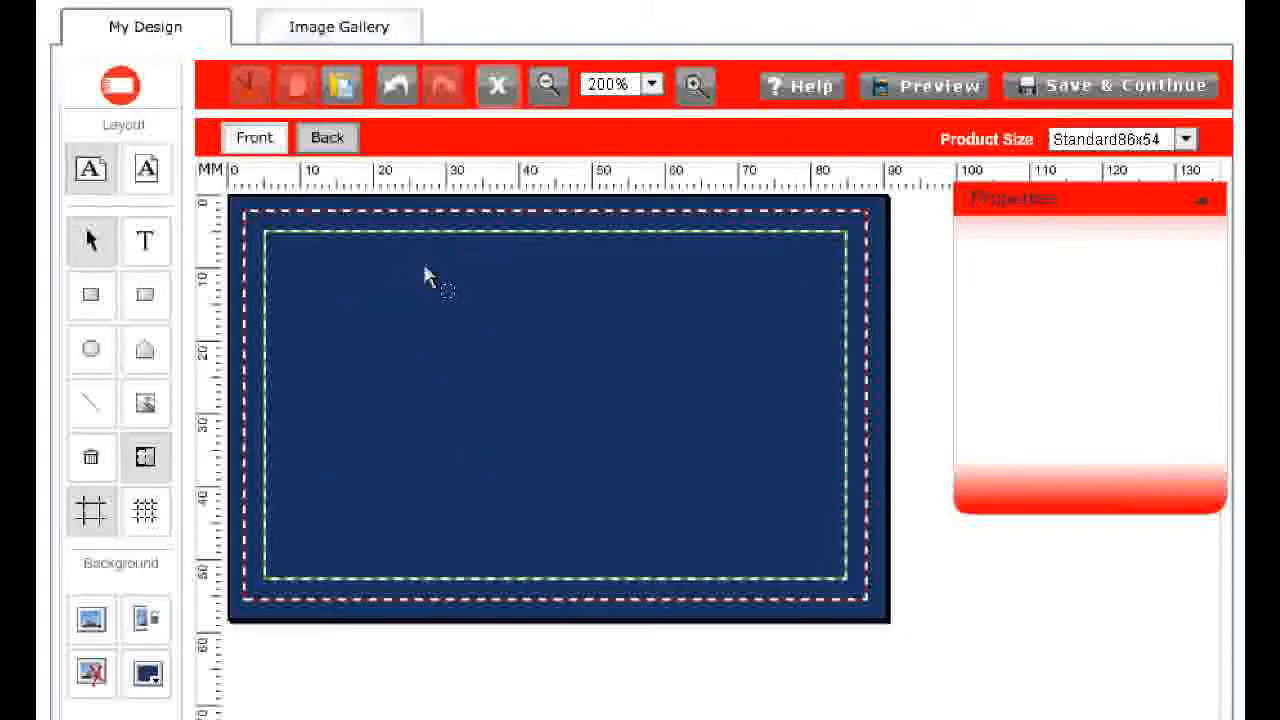
# Draw a rounded rectangle about 85 × 55 mm over the lower-left of the back and remove its outline
pyautogui.click(146, 295)
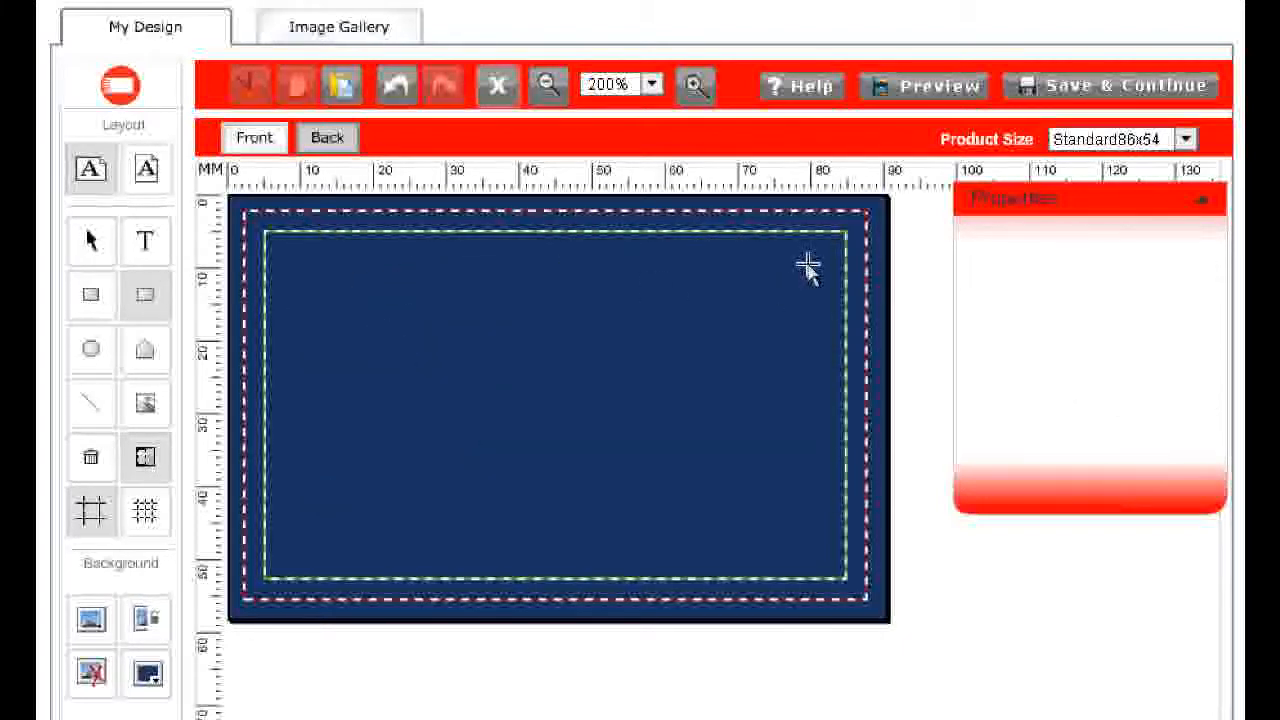
pyautogui.moveTo(806, 264); pyautogui.dragTo(190, 673)
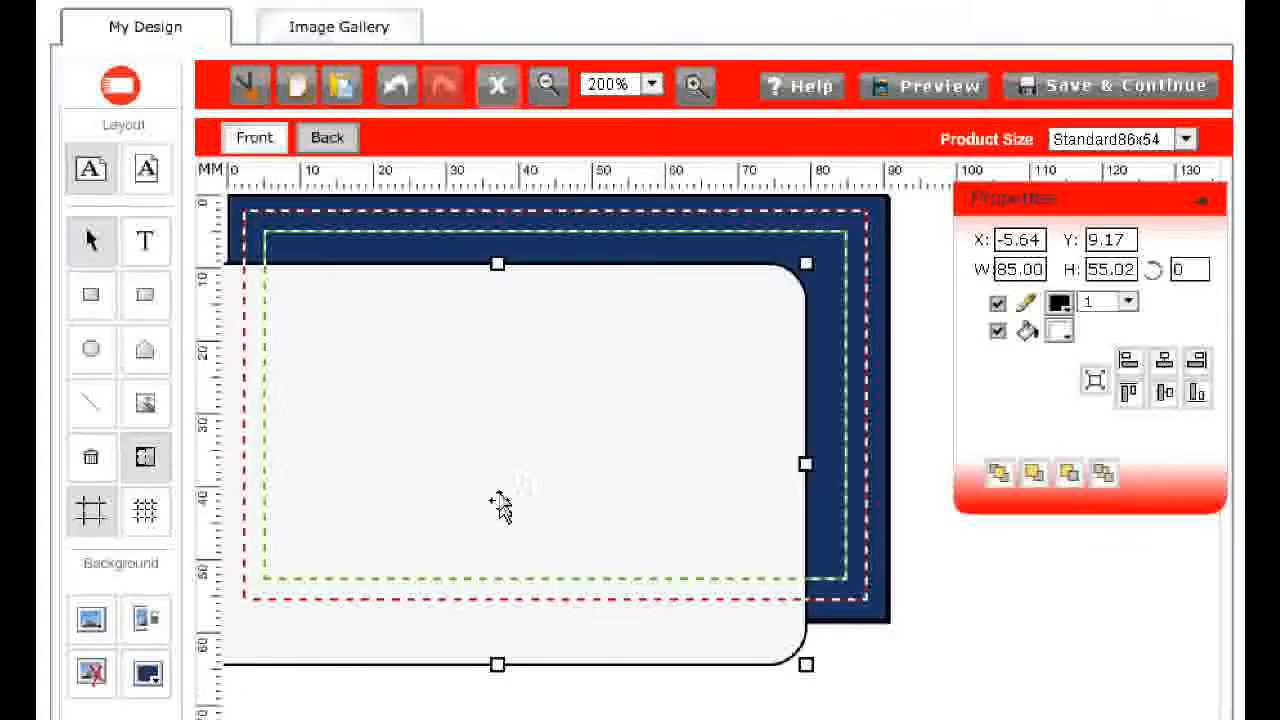
pyautogui.moveTo(525, 458); pyautogui.dragTo(528, 458)
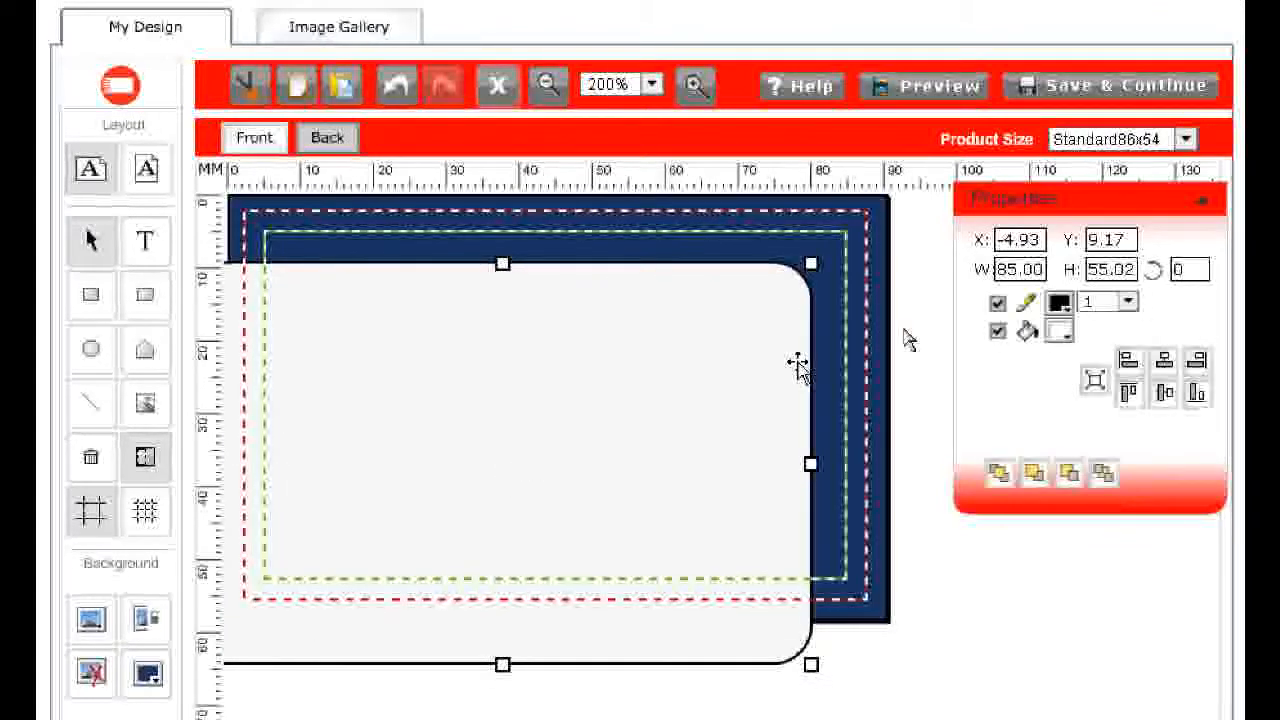
pyautogui.click(997, 303)
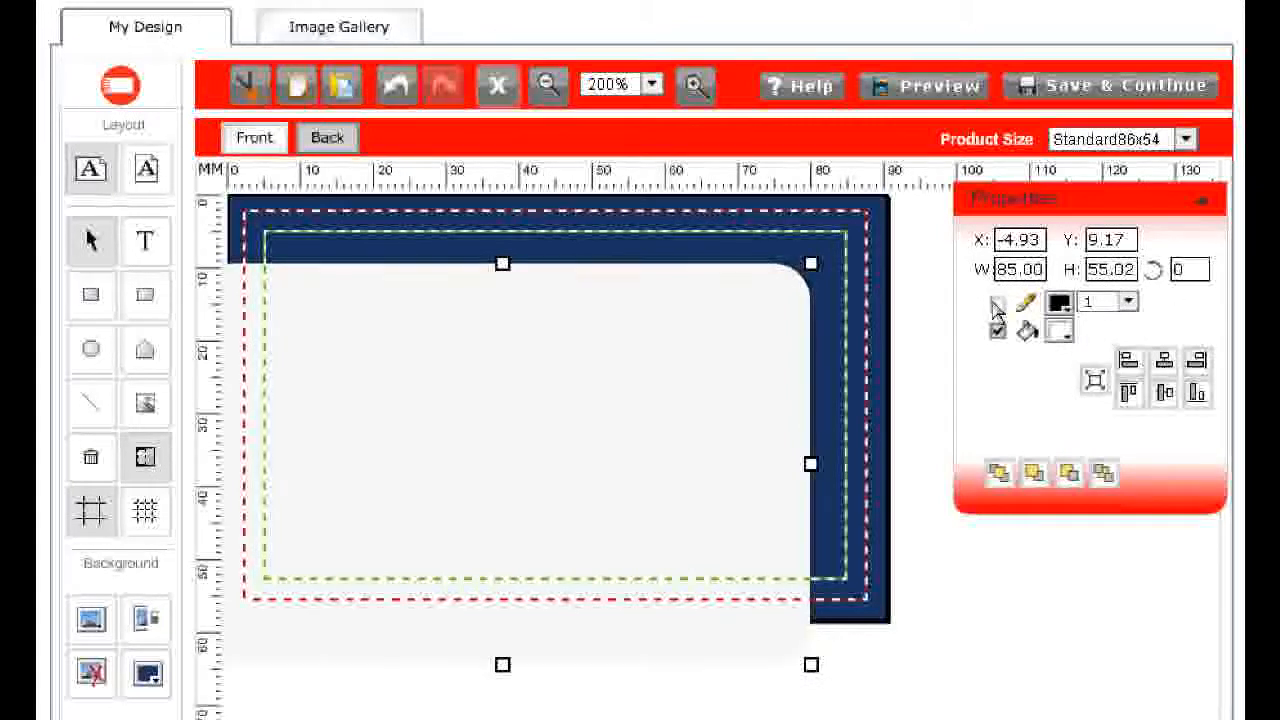
pyautogui.click(895, 214)
# Add the text Quote at the upper-left of the white rounded panel on the back and set its font size to 11
pyautogui.click(143, 243)
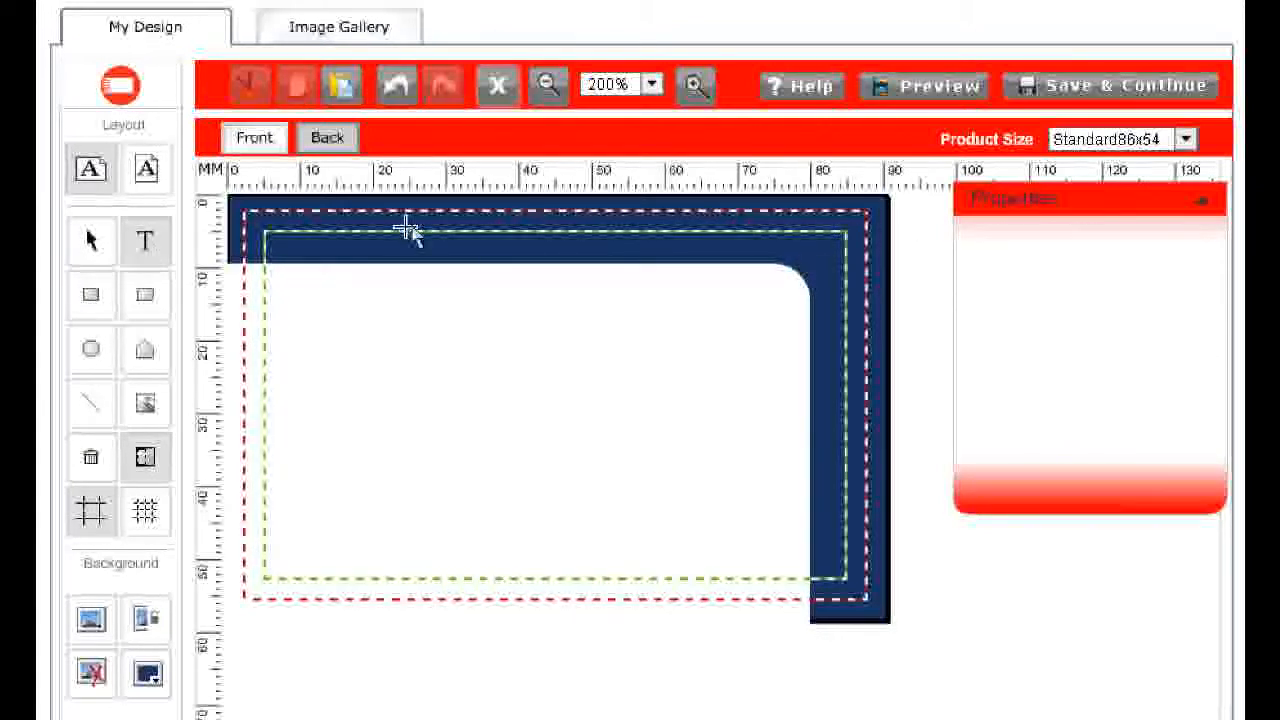
pyautogui.click(369, 316)
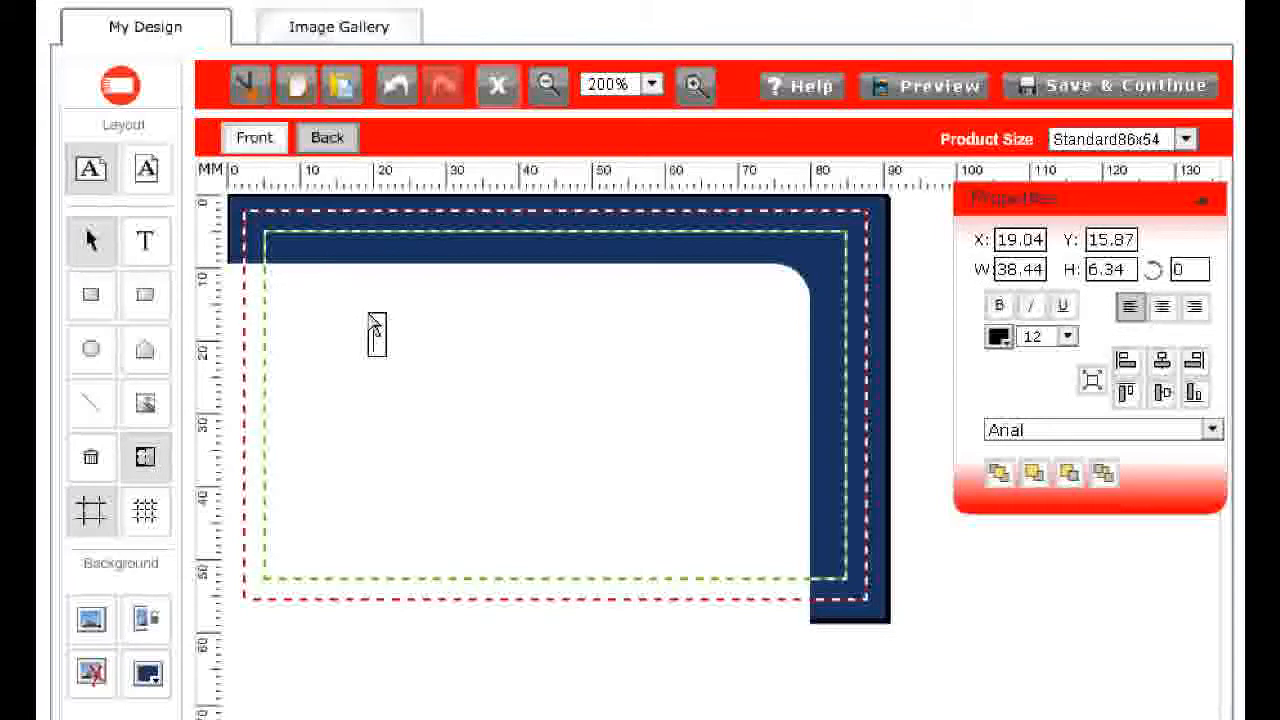
pyautogui.write('Quote')
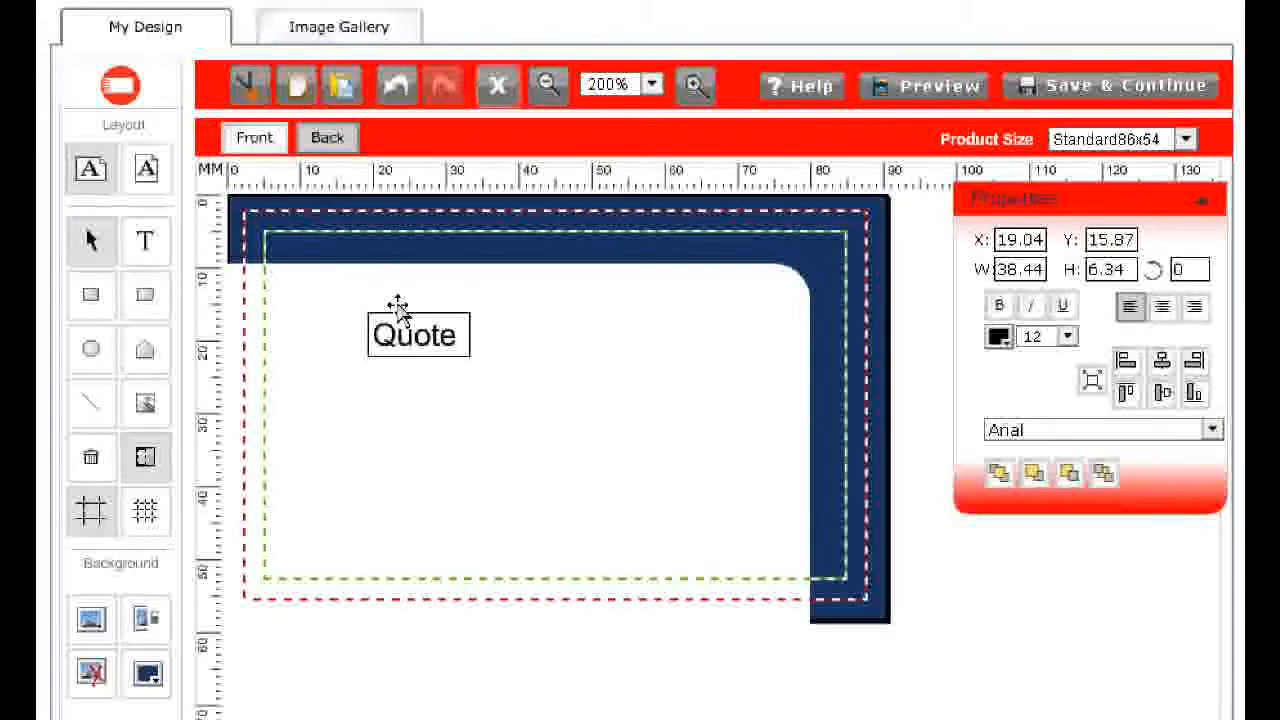
pyautogui.click(423, 229)
pyautogui.moveTo(409, 334); pyautogui.dragTo(302, 307)
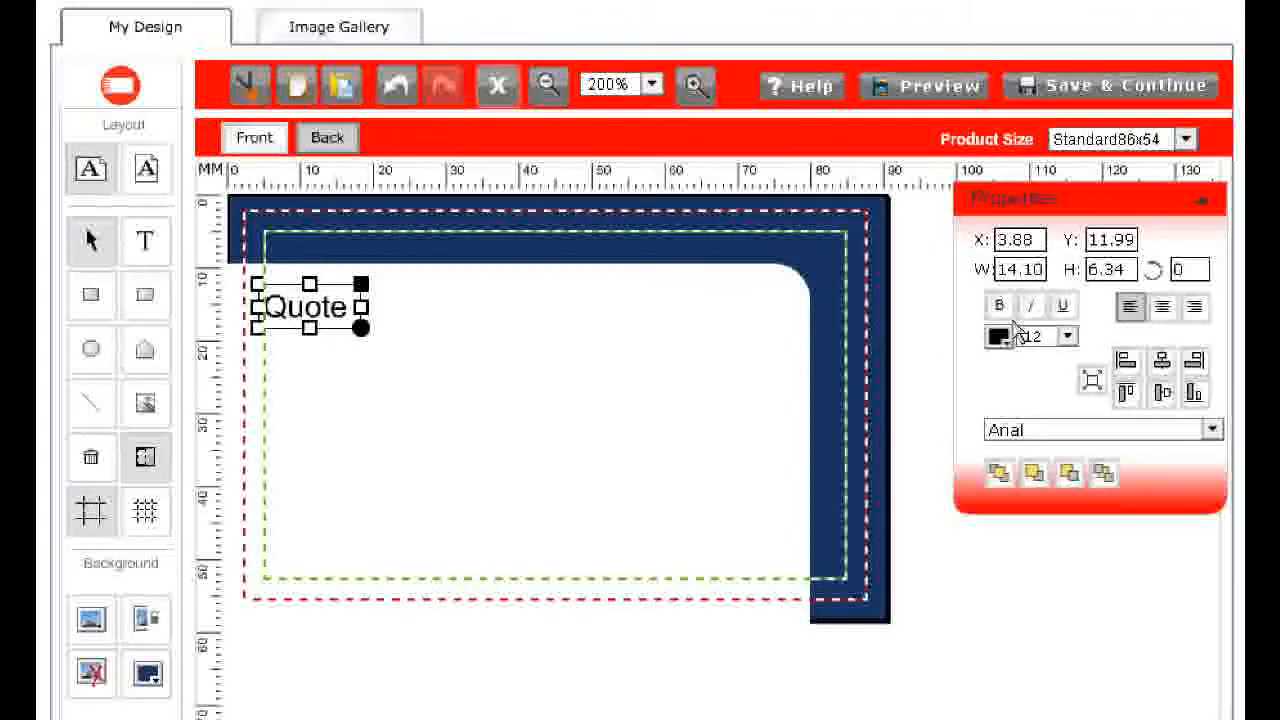
pyautogui.click(1066, 336)
pyautogui.click(1040, 428)
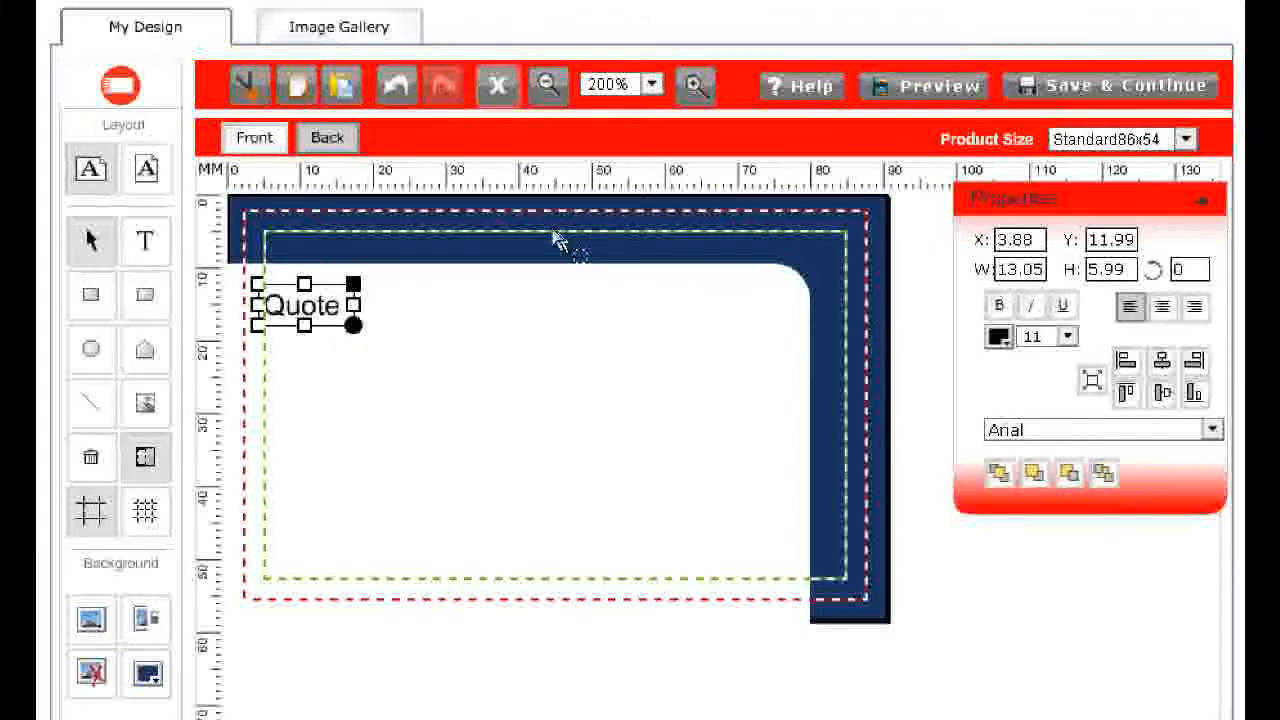
pyautogui.click(557, 241)
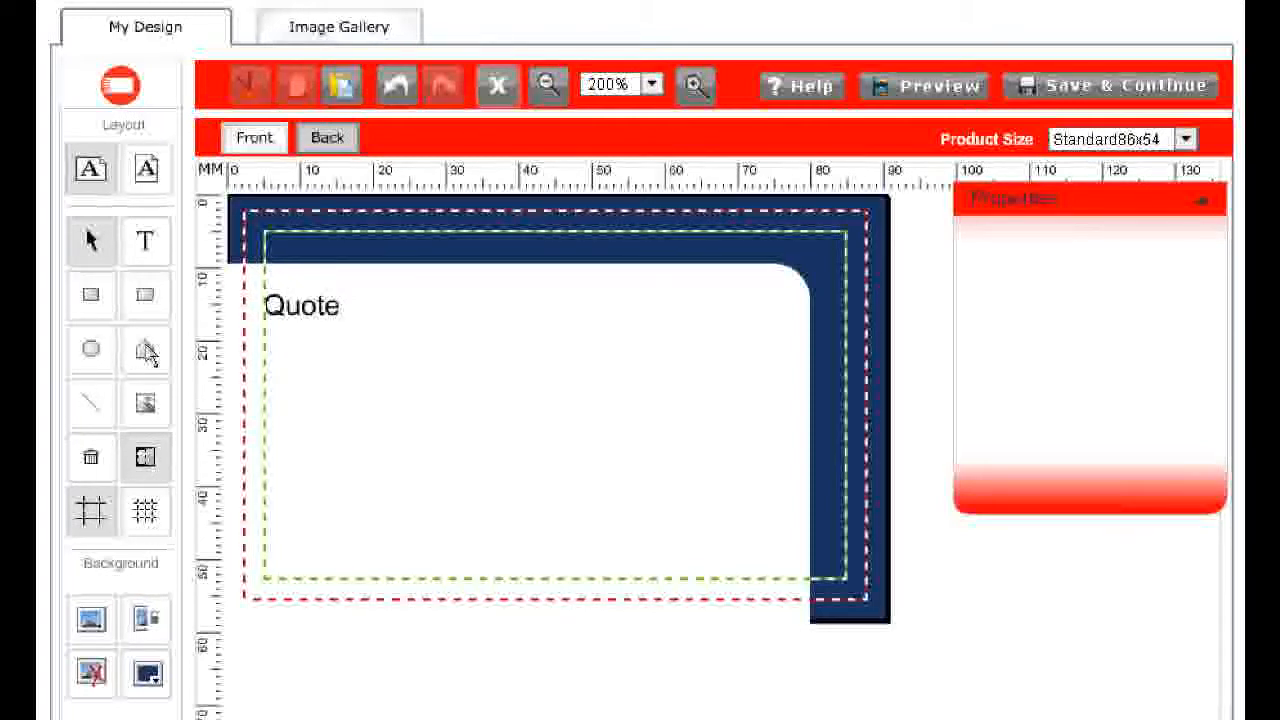
# Draw a horizontal line about 70 mm long just below the Quote text
pyautogui.click(92, 410)
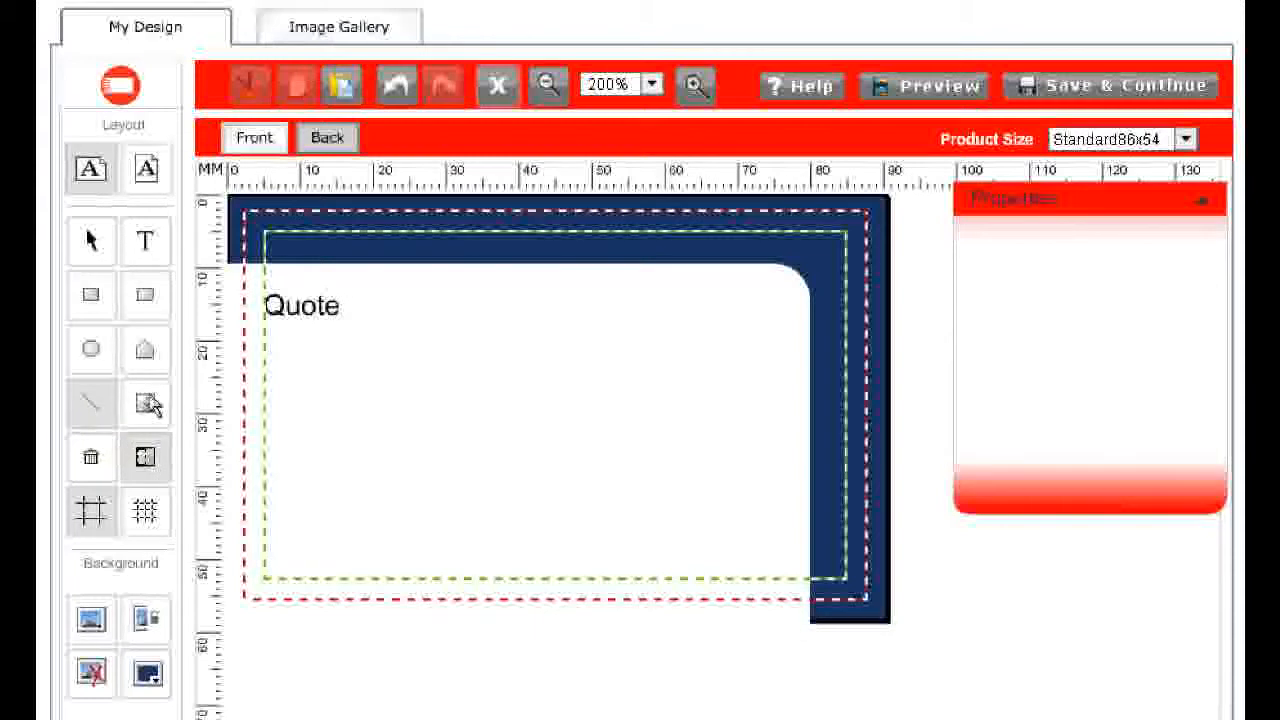
pyautogui.moveTo(264, 341); pyautogui.dragTo(767, 372)
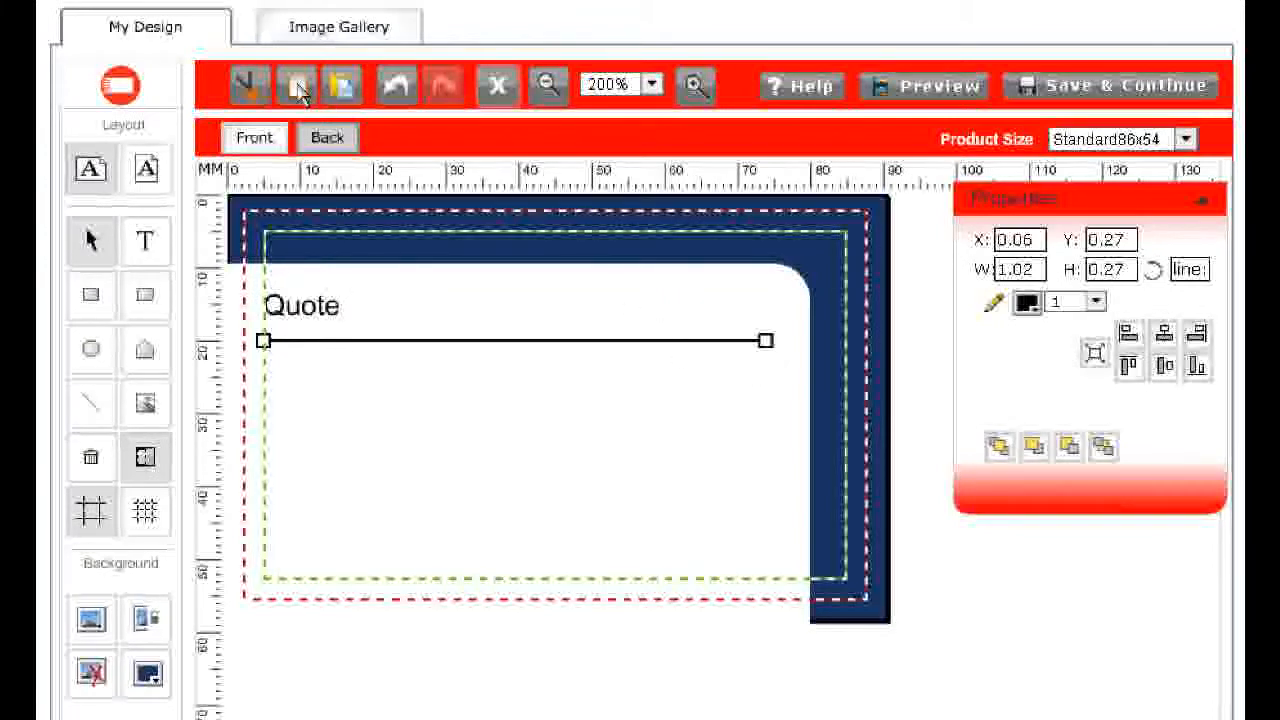
# Paste three copies of the line, stack them evenly spaced below the first, and switch back to the card's front
pyautogui.click(350, 94)
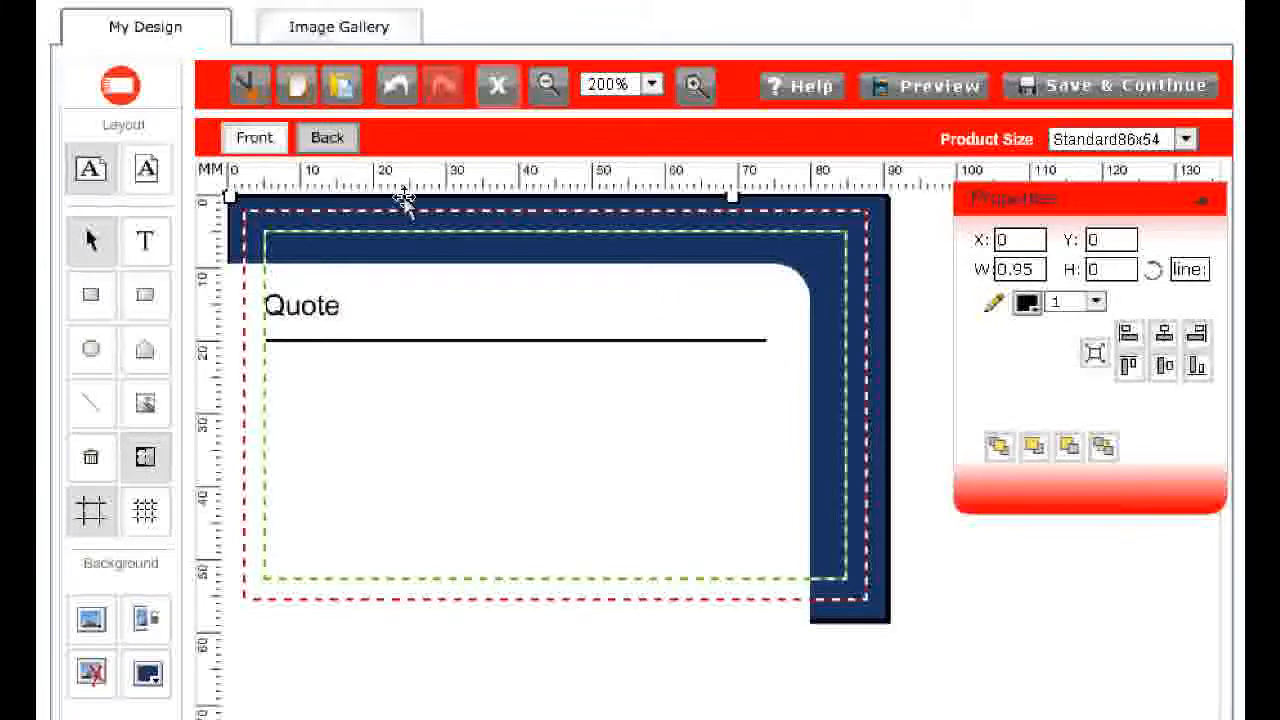
pyautogui.moveTo(405, 198); pyautogui.dragTo(443, 399)
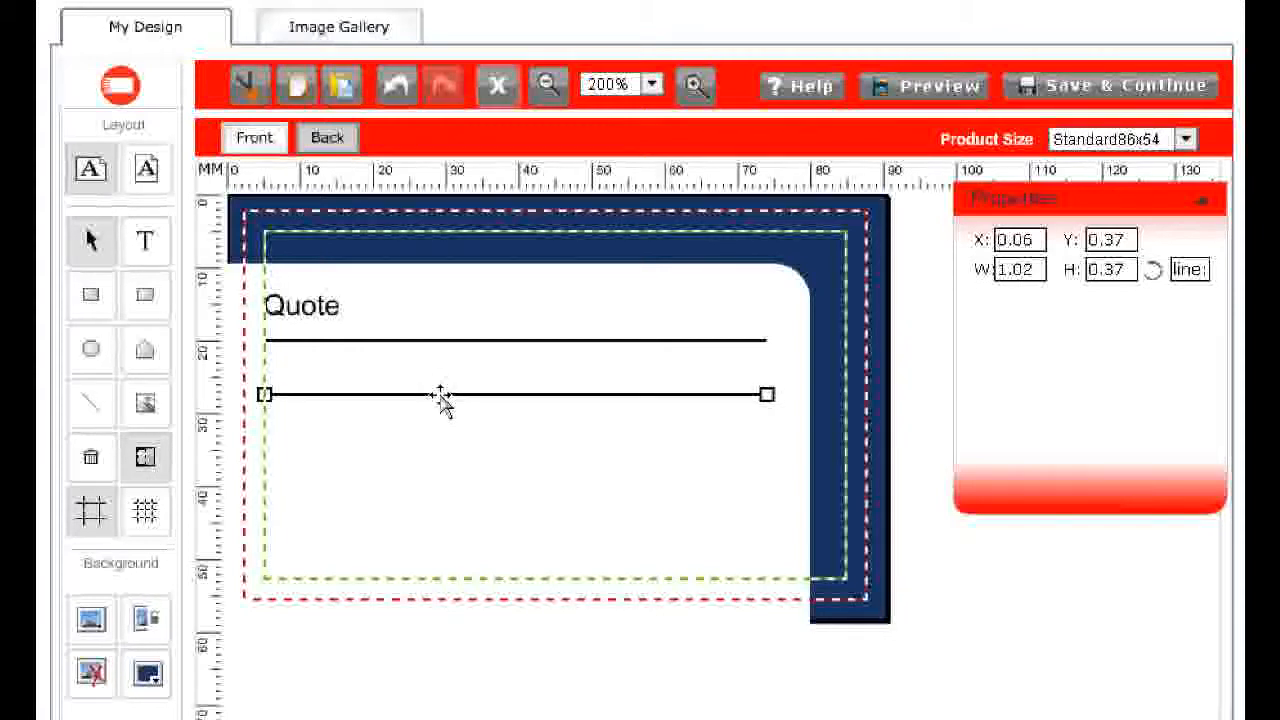
pyautogui.click(348, 90)
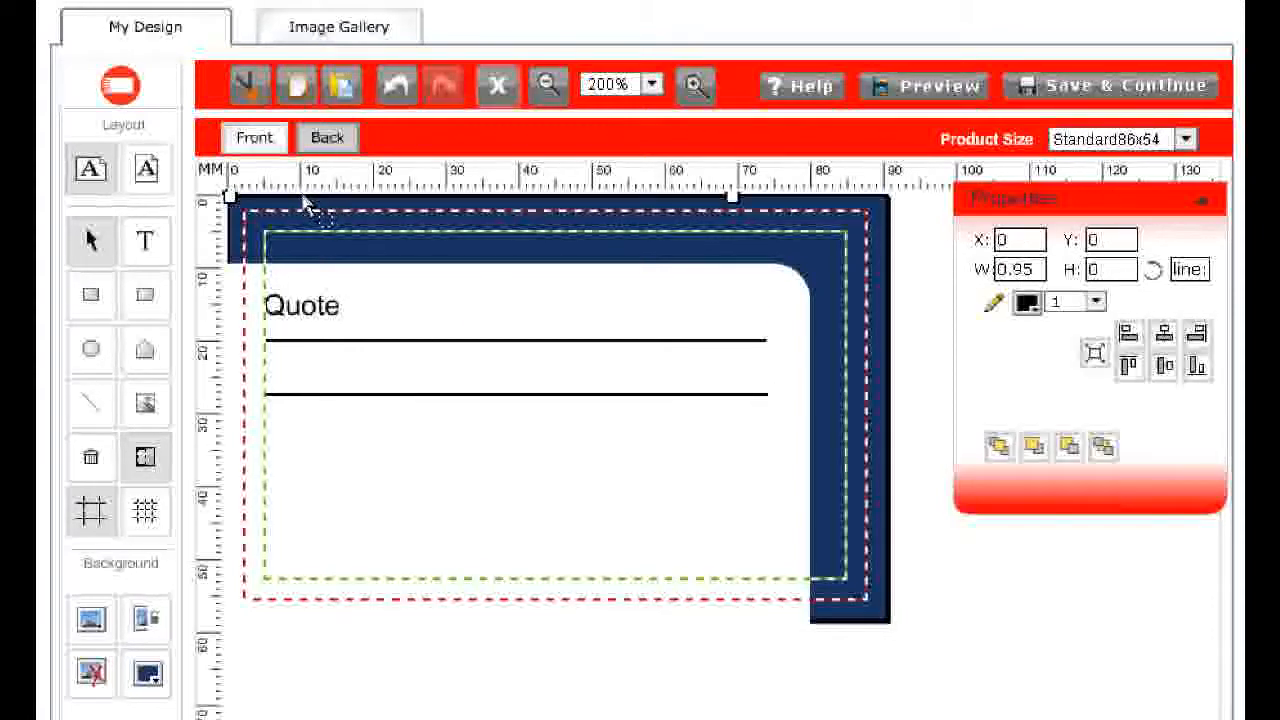
pyautogui.moveTo(295, 198); pyautogui.dragTo(334, 451)
pyautogui.click(340, 86)
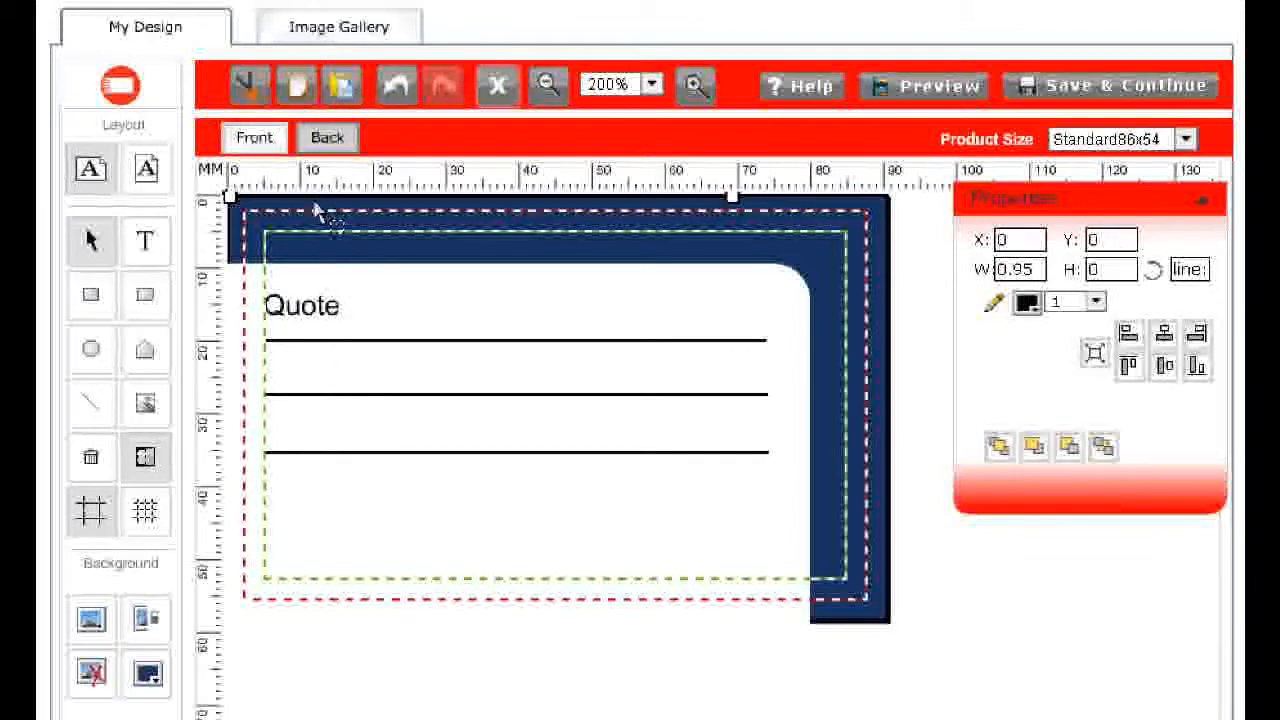
pyautogui.moveTo(313, 198); pyautogui.dragTo(351, 514)
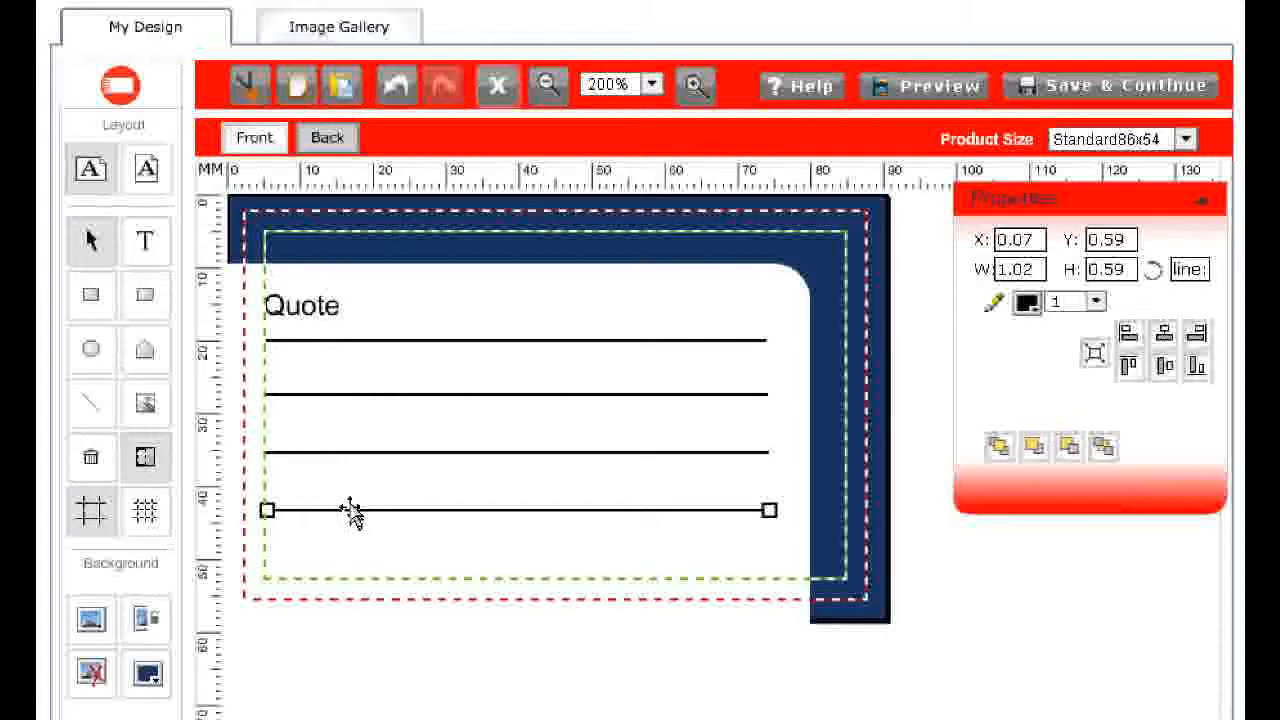
pyautogui.click(405, 233)
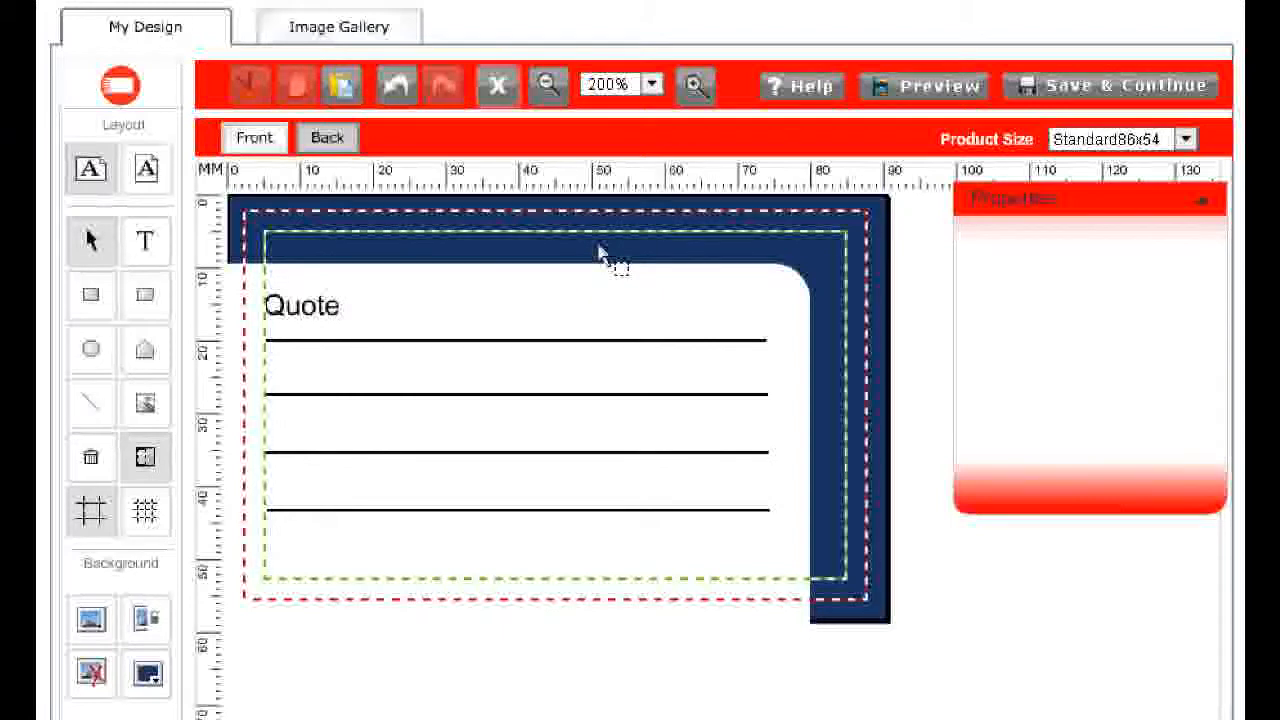
pyautogui.click(256, 138)
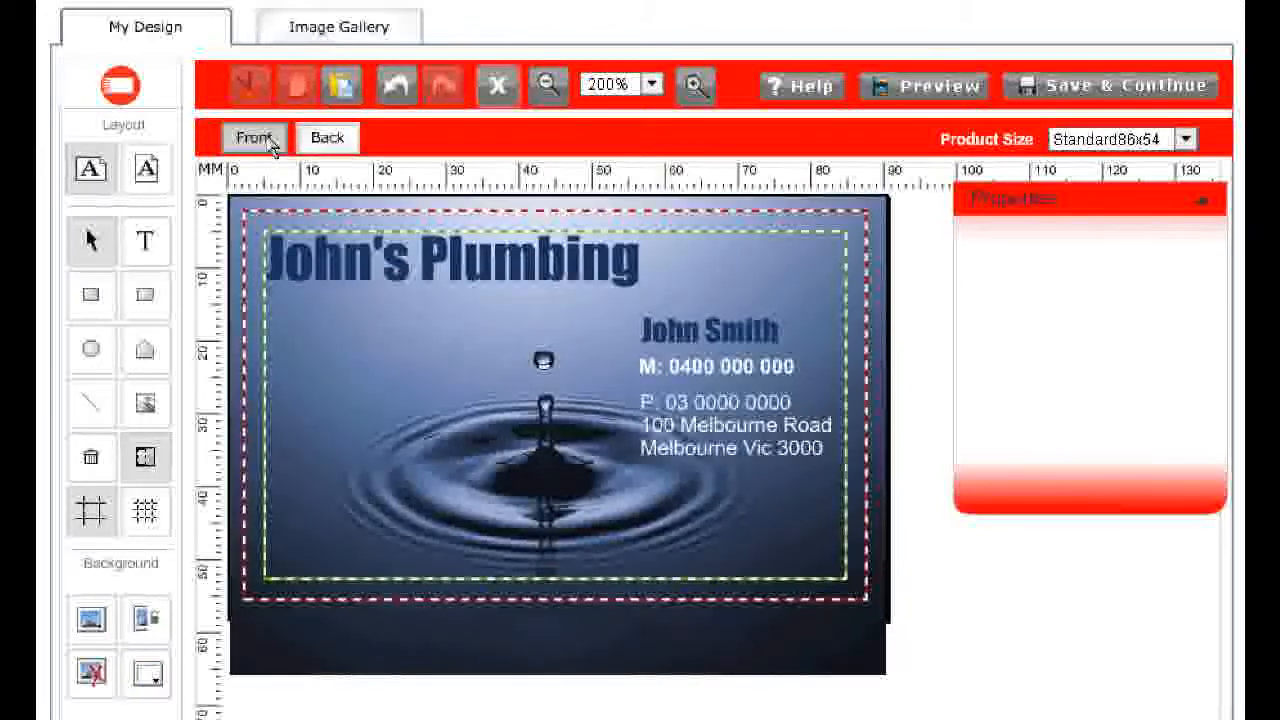